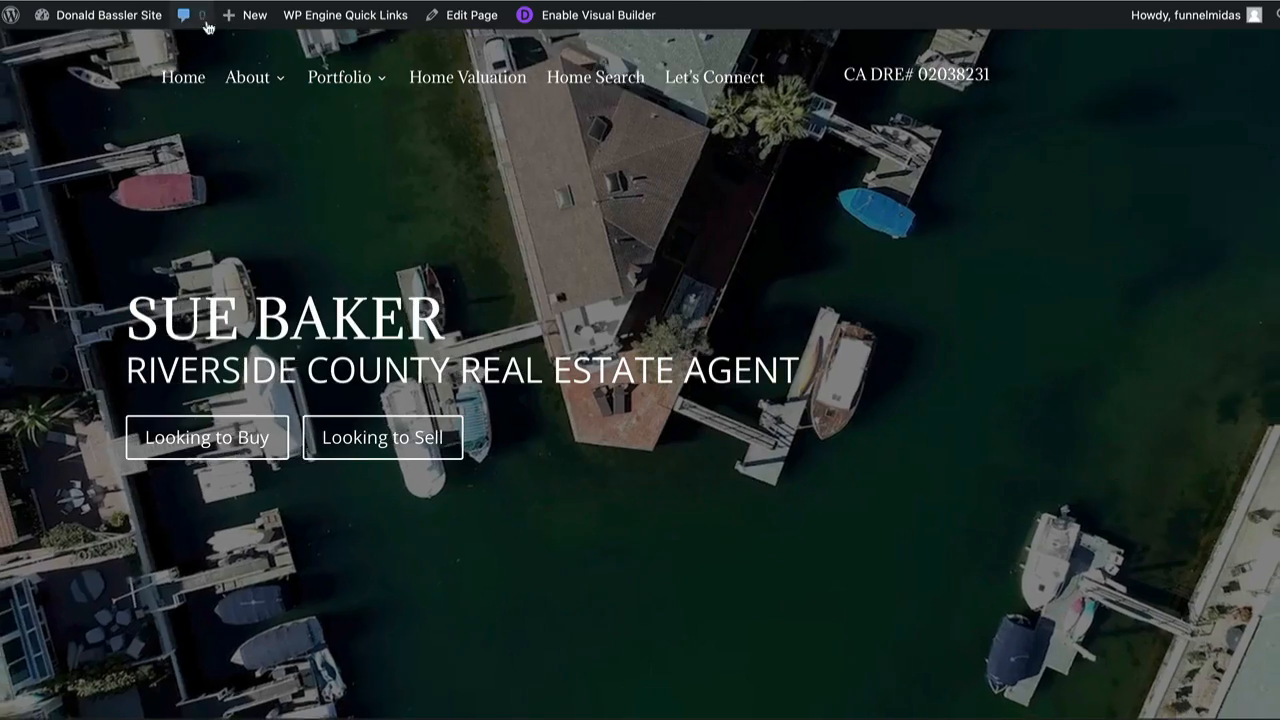
Step: Go from the admin-bar Dashboard link to the Installed Plugins list
mouse_move(105, 20)
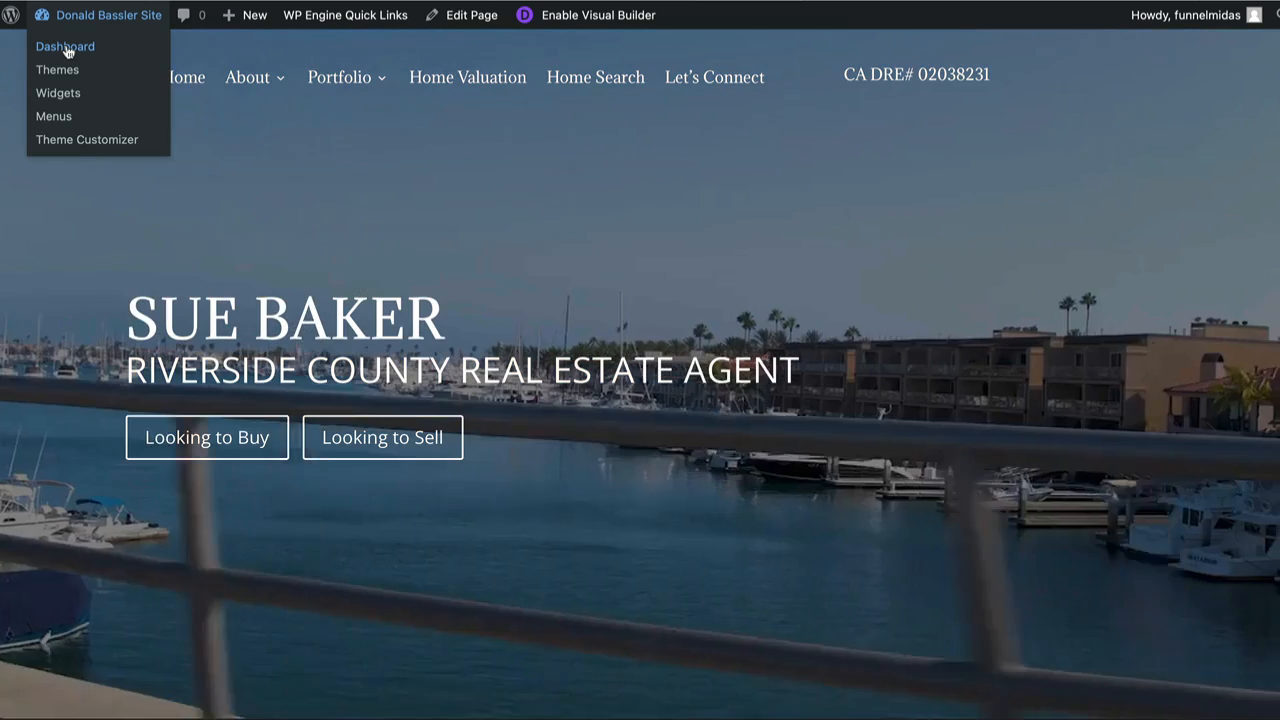
left_click(66, 47)
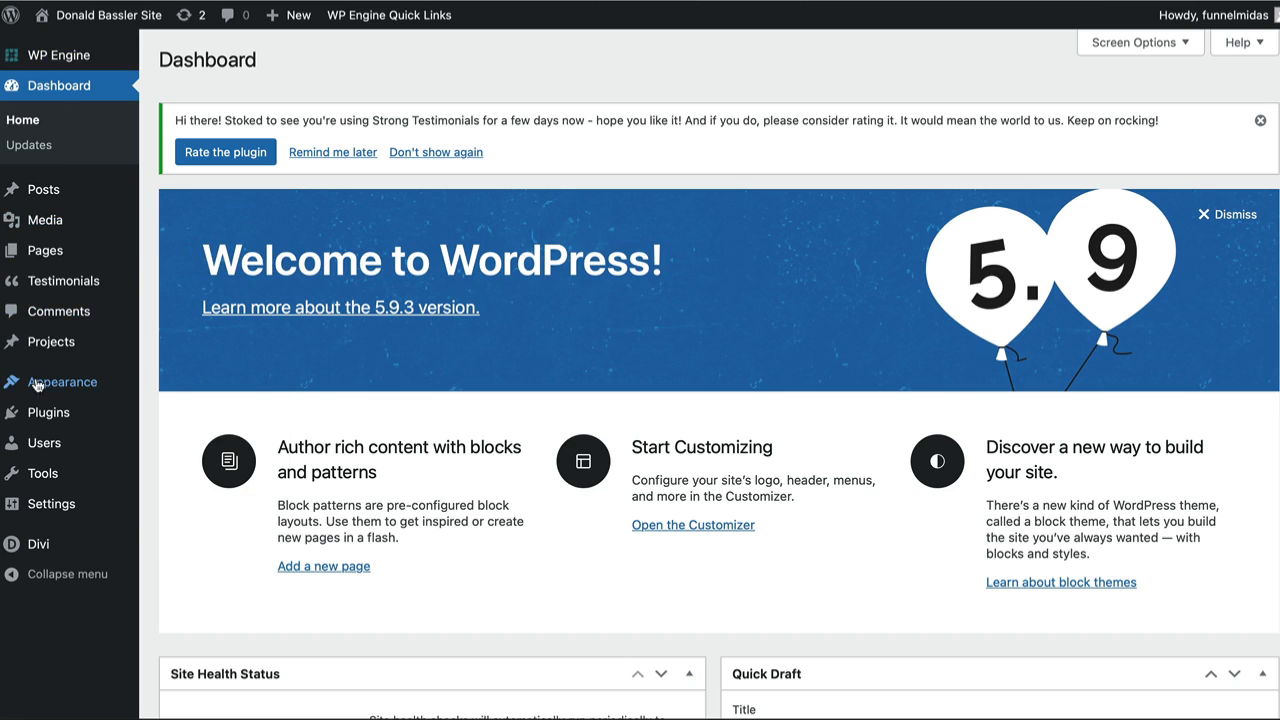
mouse_move(44, 416)
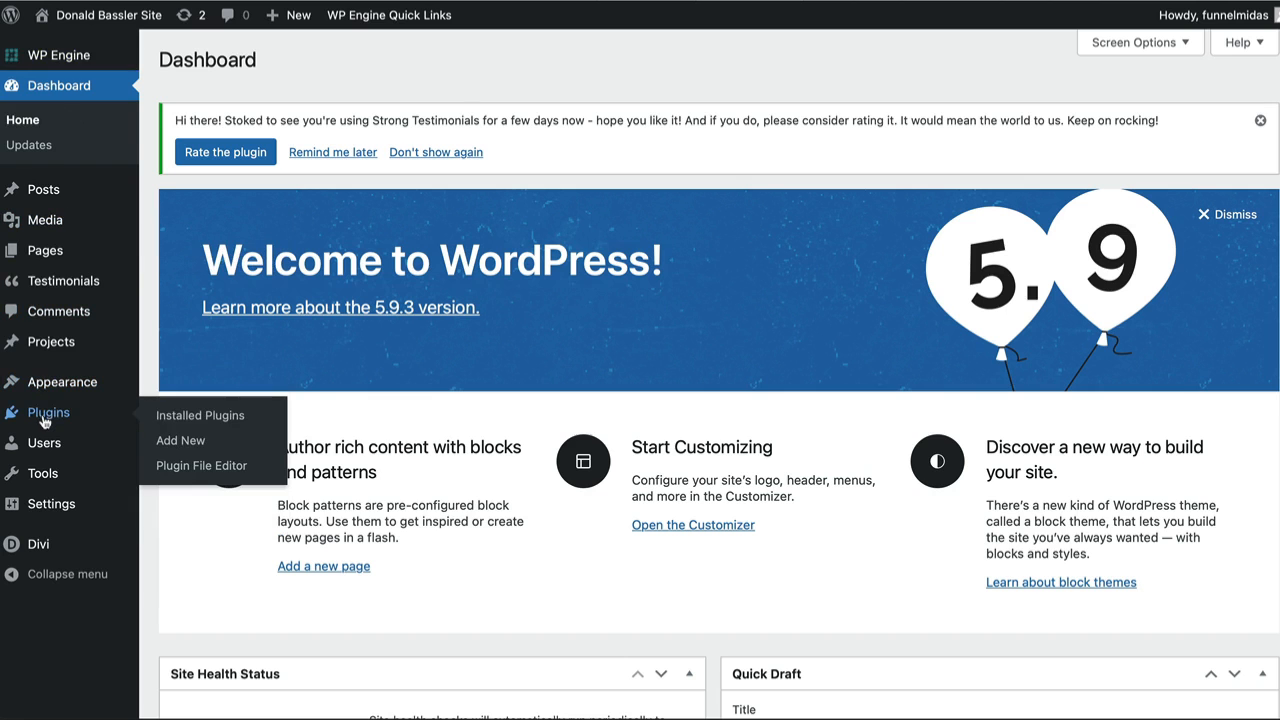
left_click(198, 418)
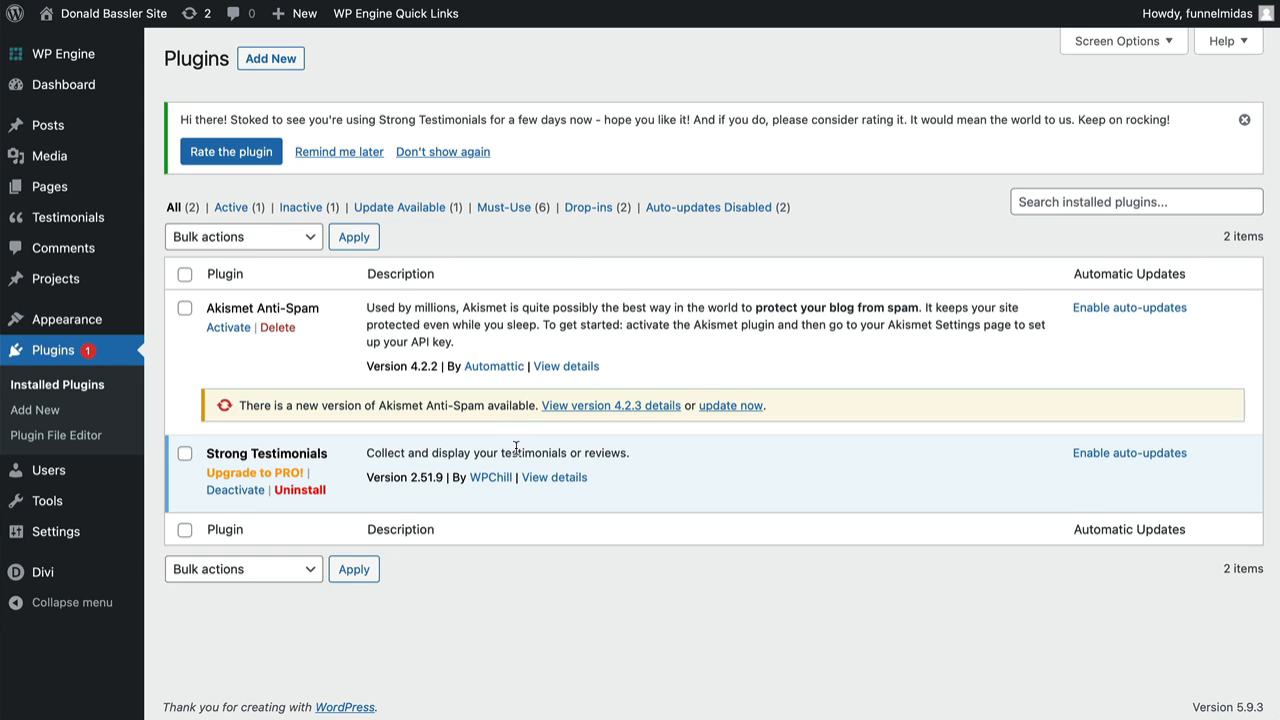
Step: Dismiss the rating notice, update Akismet to 4.2.3 without a restore point, activate it, and begin account setup
left_click(444, 151)
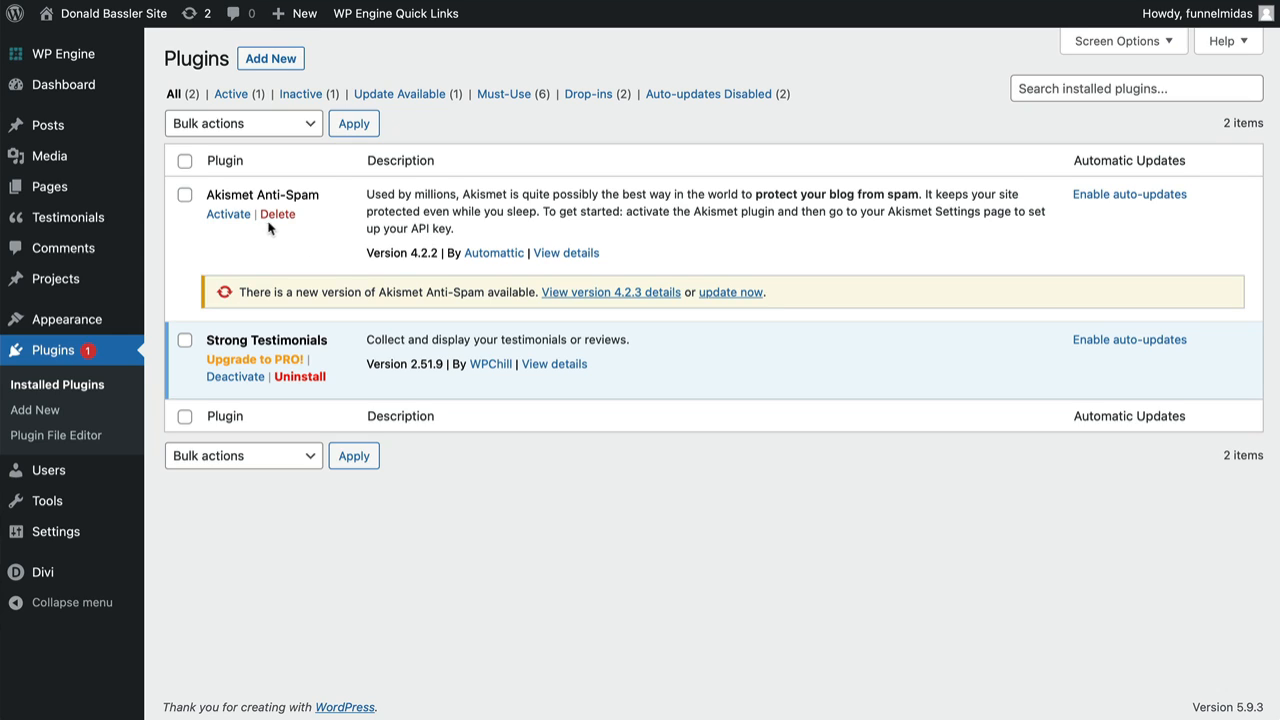
left_click(720, 293)
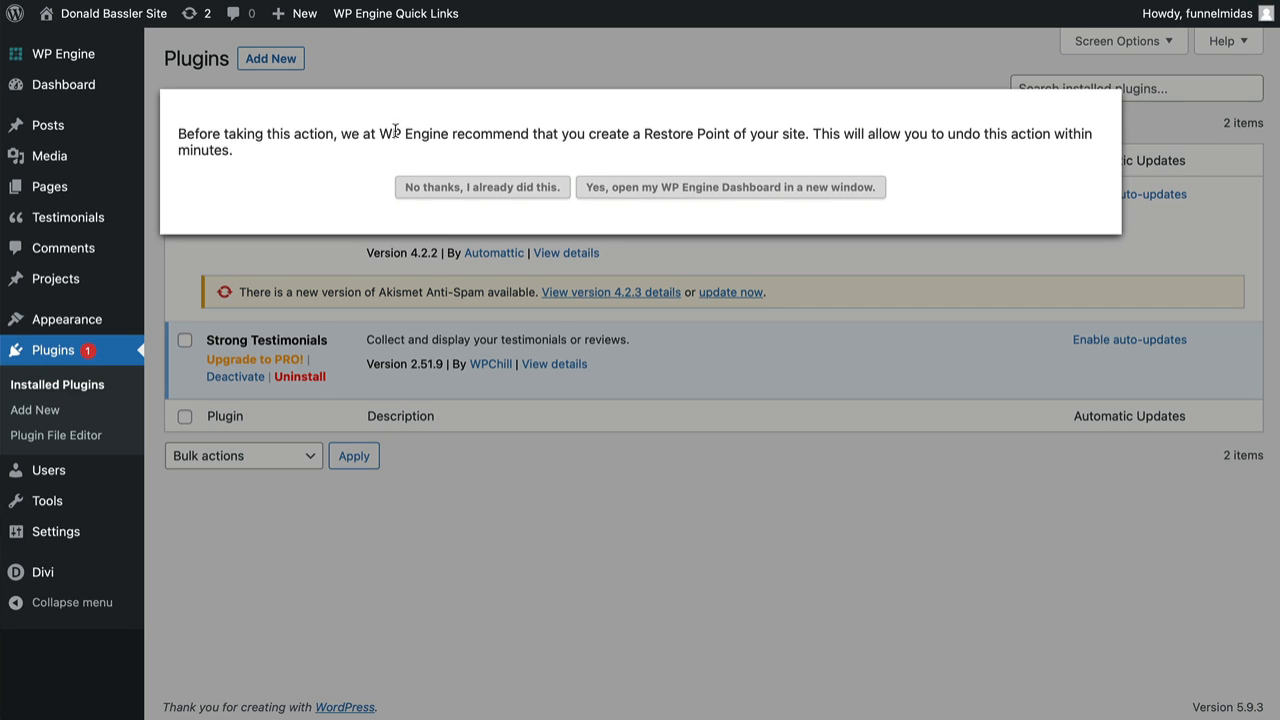
left_click(427, 193)
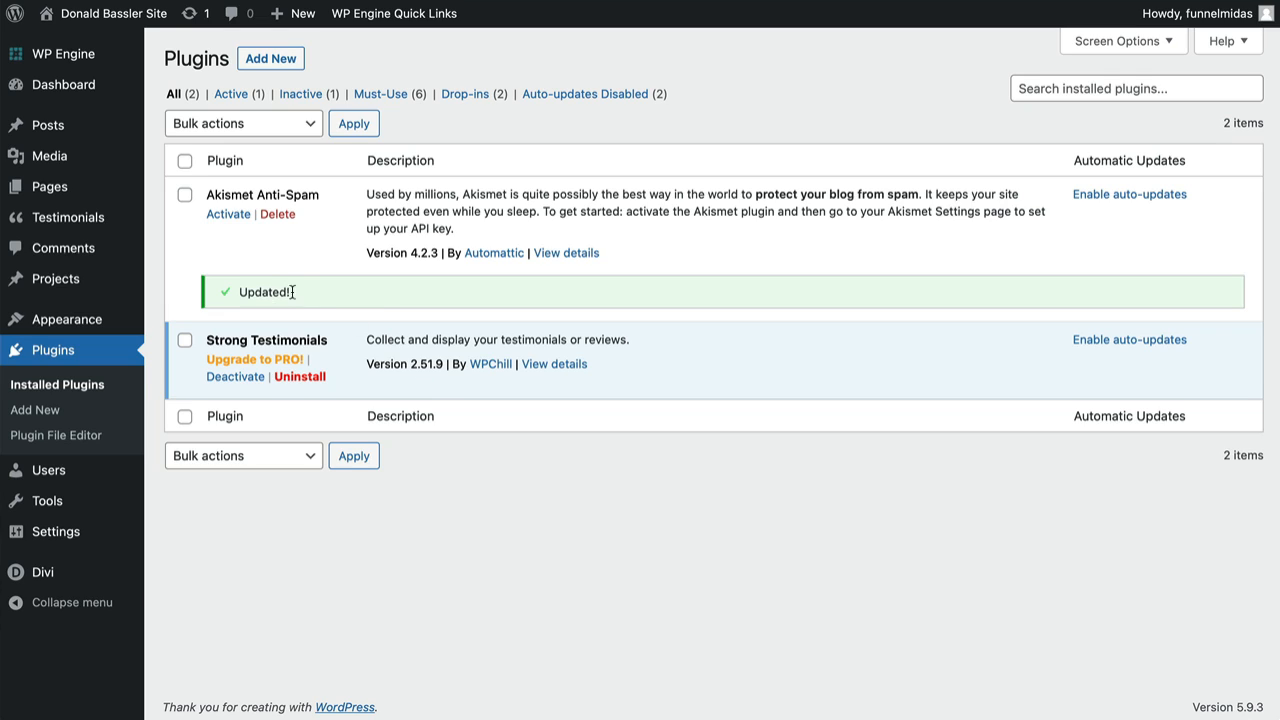
left_click(229, 215)
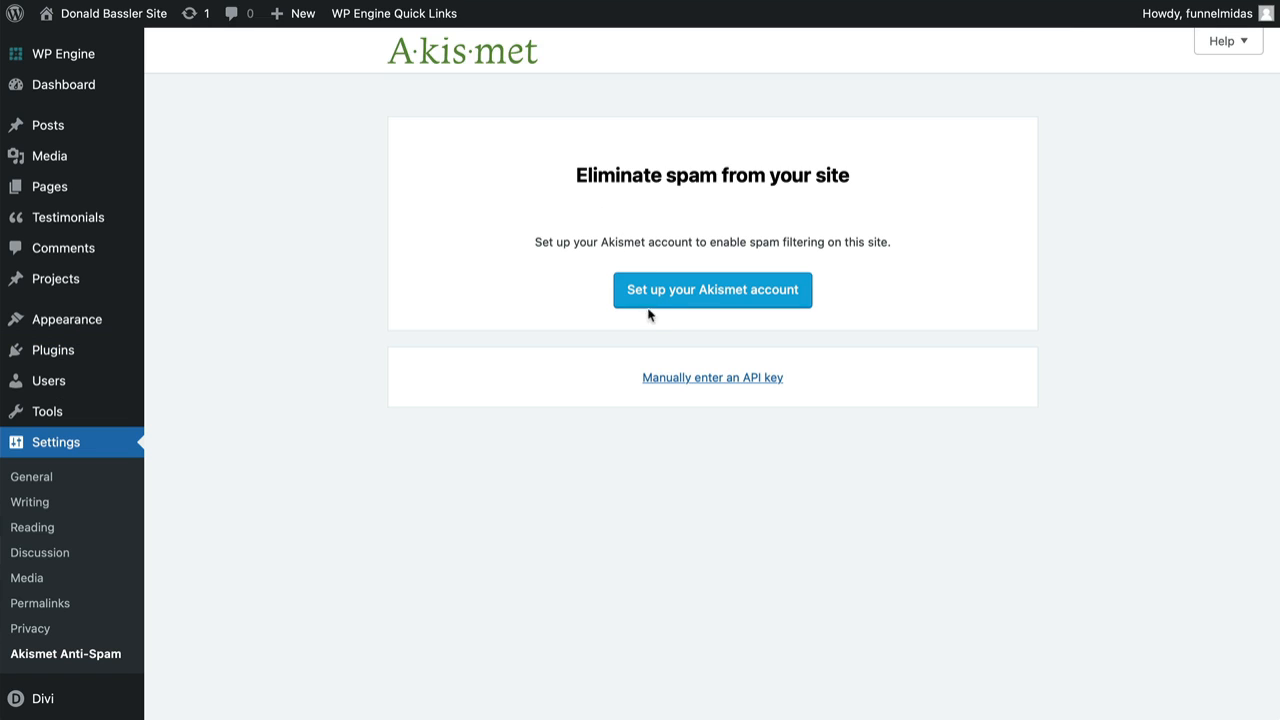
left_click(722, 295)
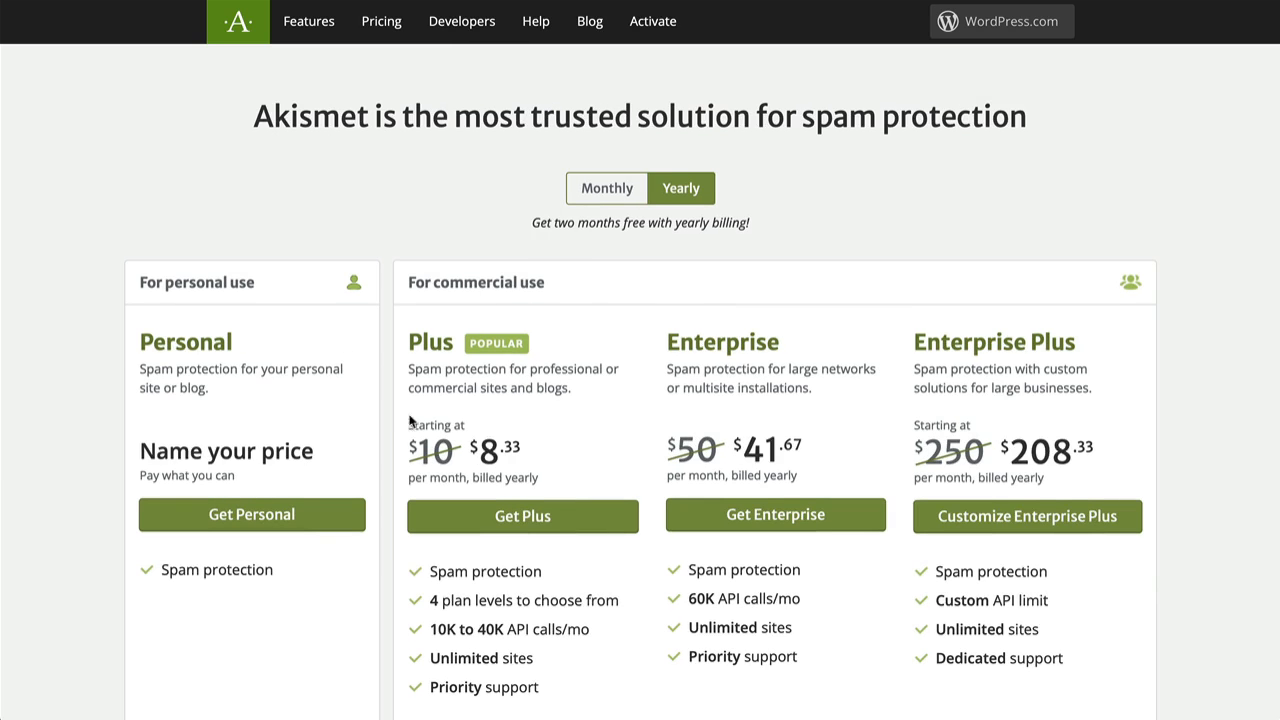
Step: Pick the Personal Akismet plan and slide its price down to $0 per year
scroll(510, 455, "down", 8)
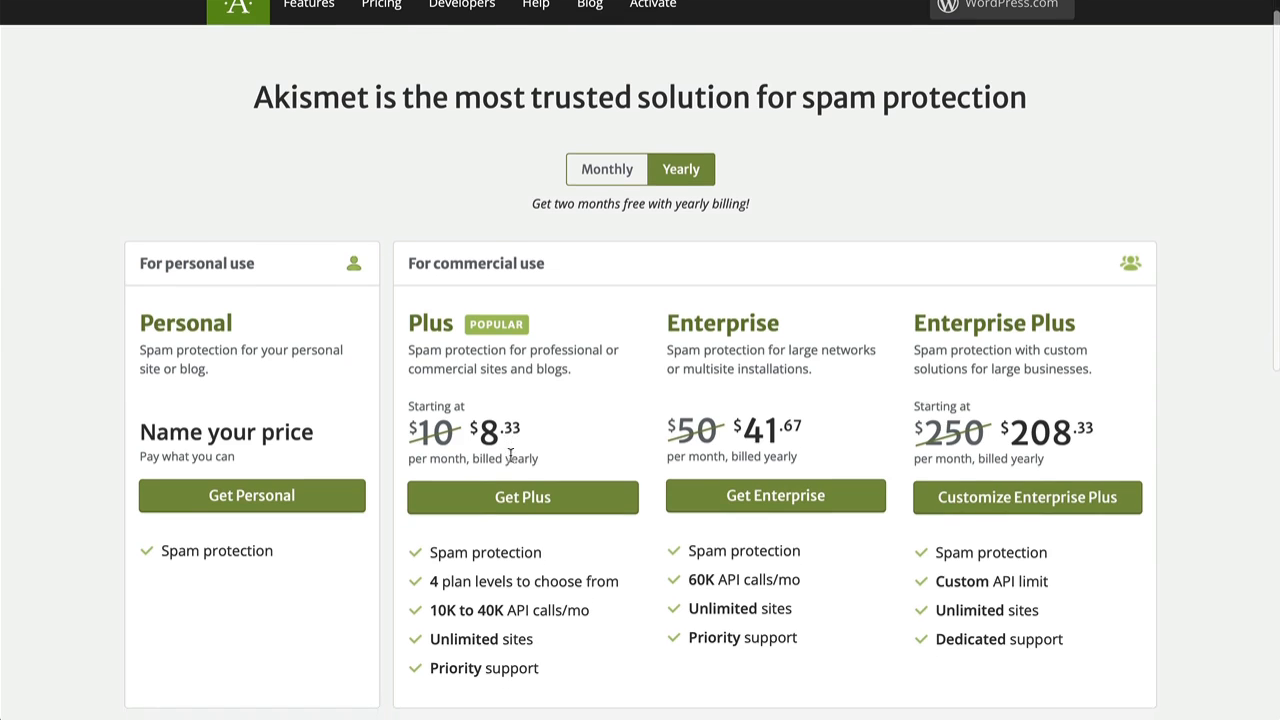
scroll(510, 460, "up", 8)
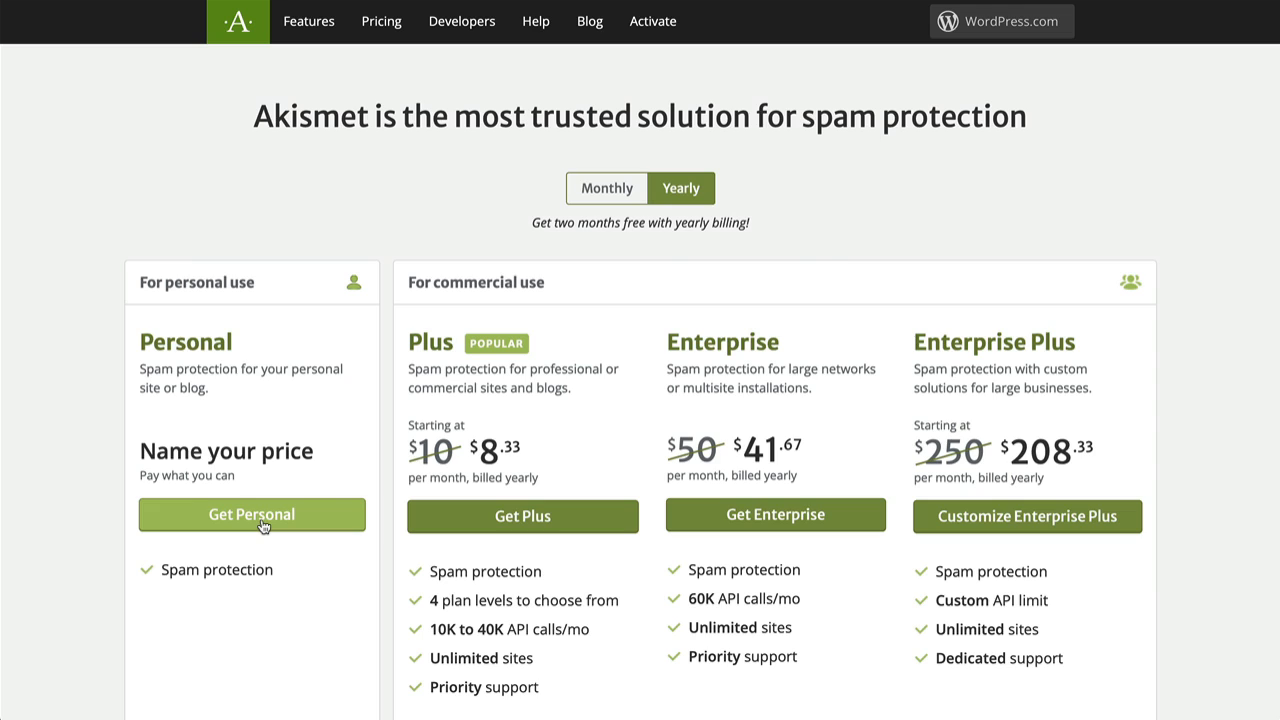
left_click(263, 527)
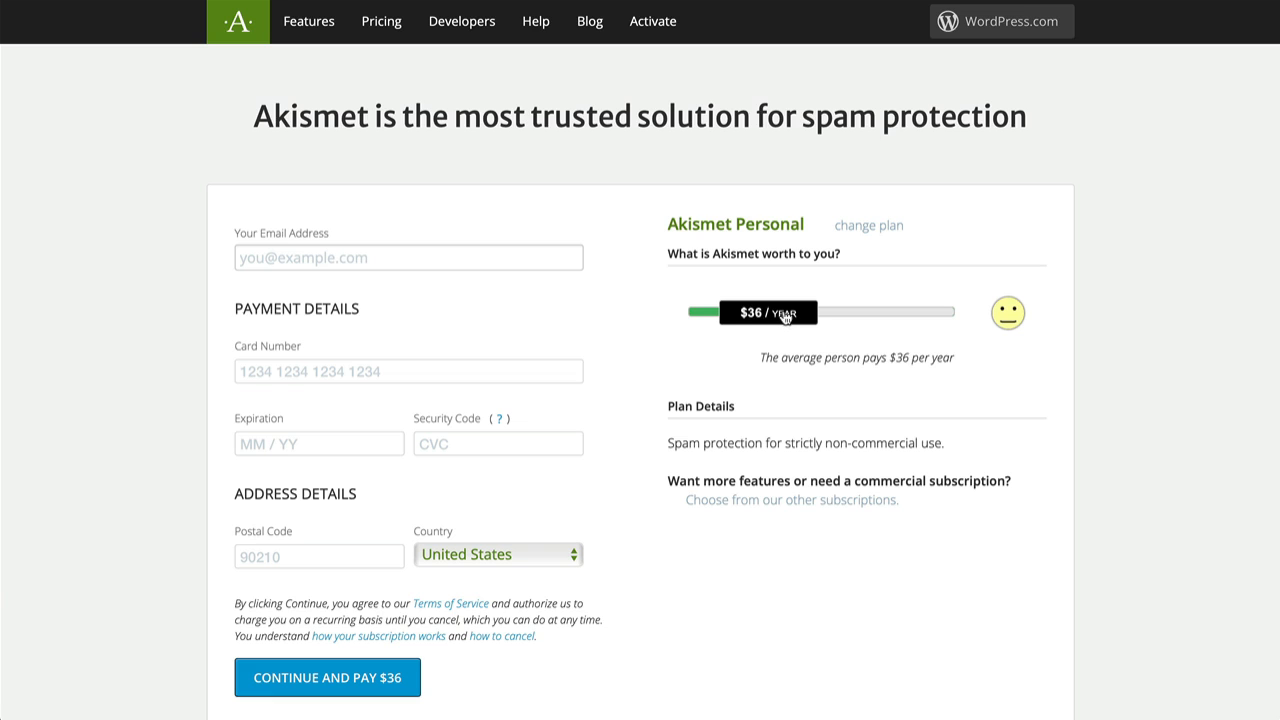
left_click_drag(785, 318, 686, 318)
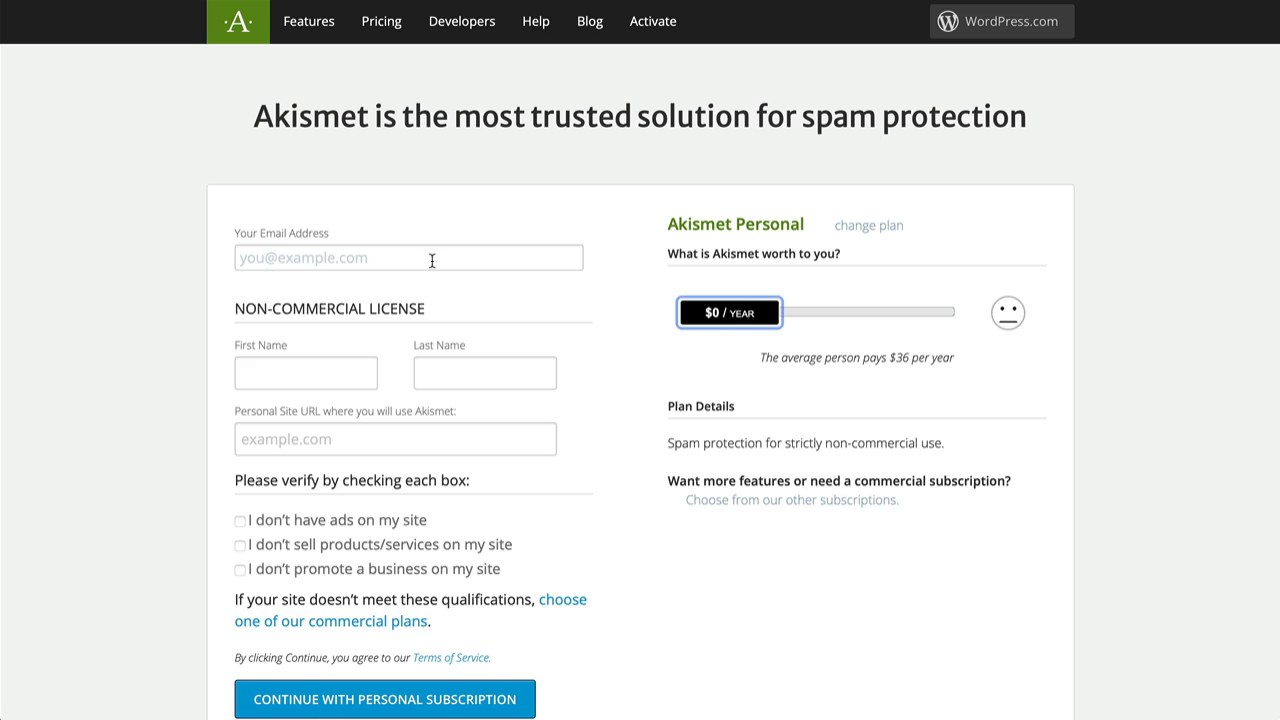
scroll(376, 370, "down", 1)
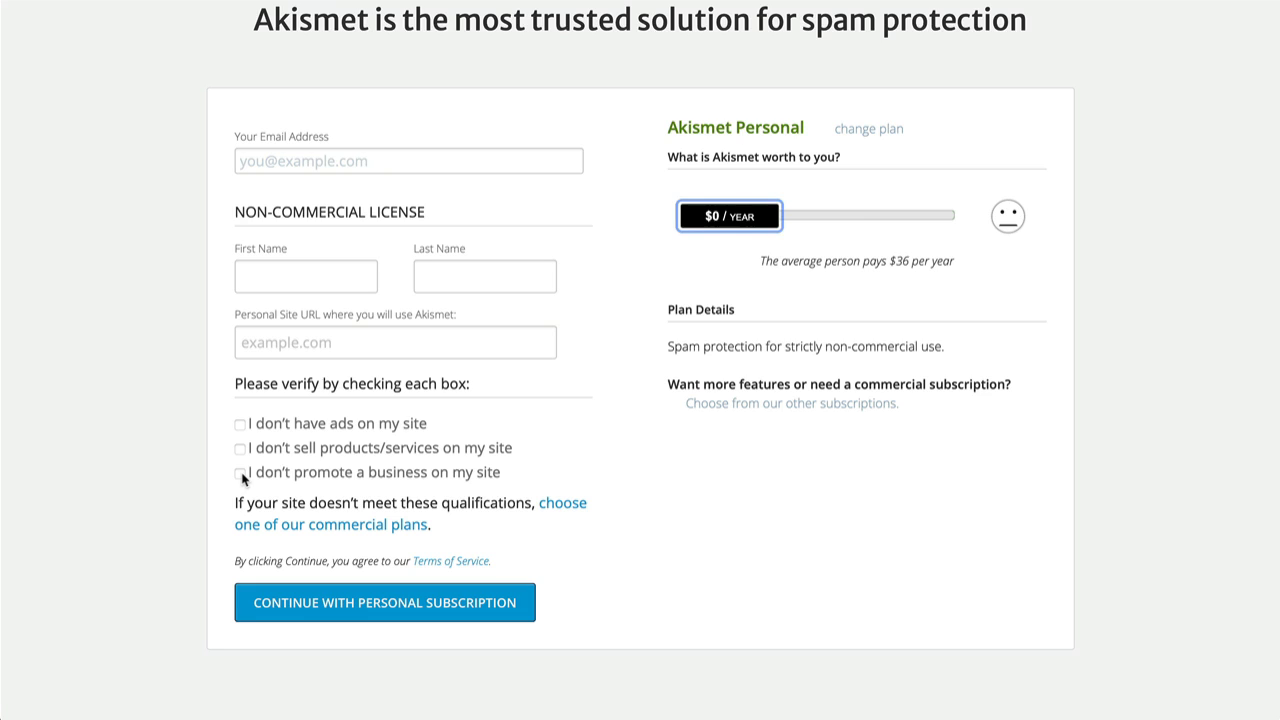
Step: Submit the Personal subscription and verify the email with the pasted confirmation code
left_click(262, 604)
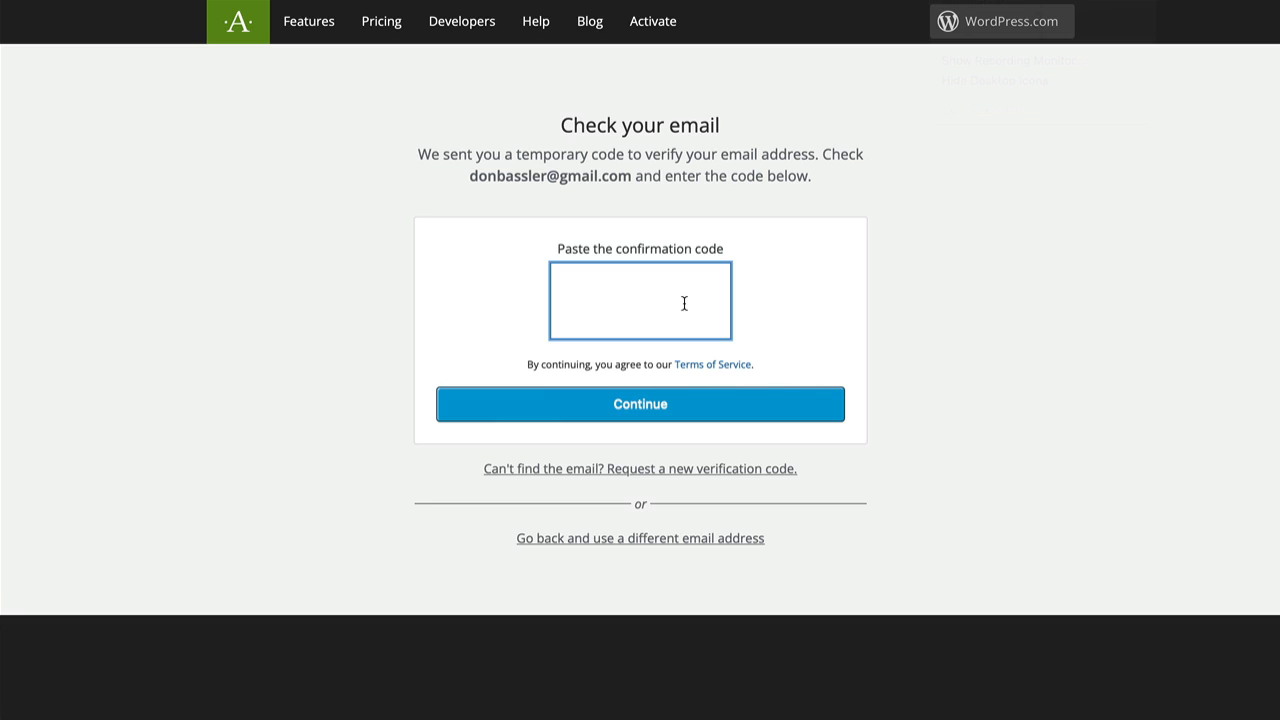
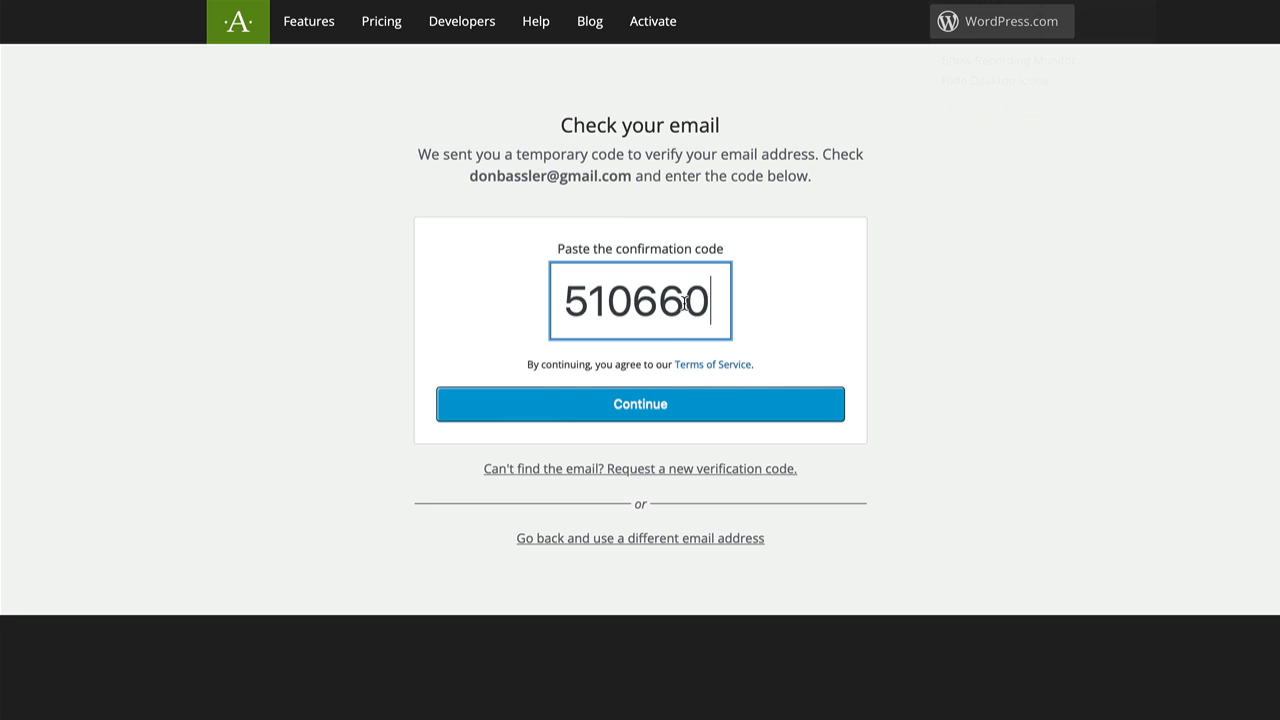
left_click(650, 412)
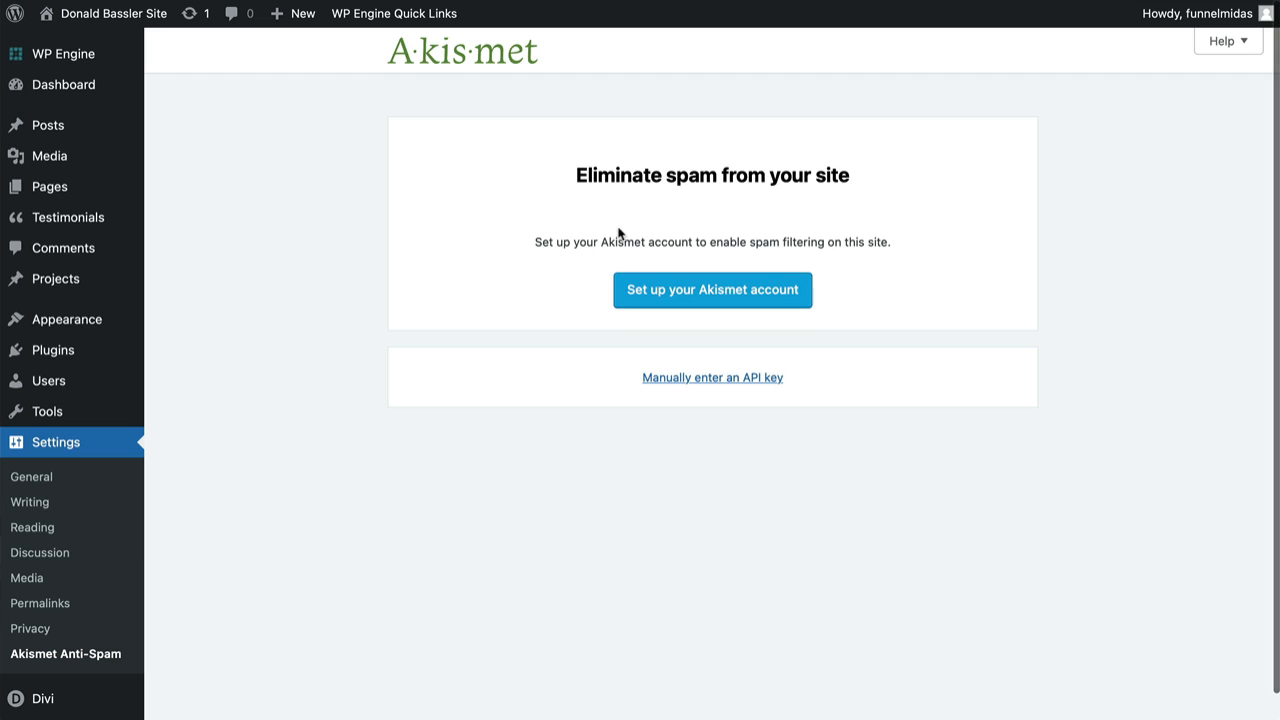
Step: Connect Akismet by manually pasting its API key, then go back to Installed Plugins
left_click(715, 381)
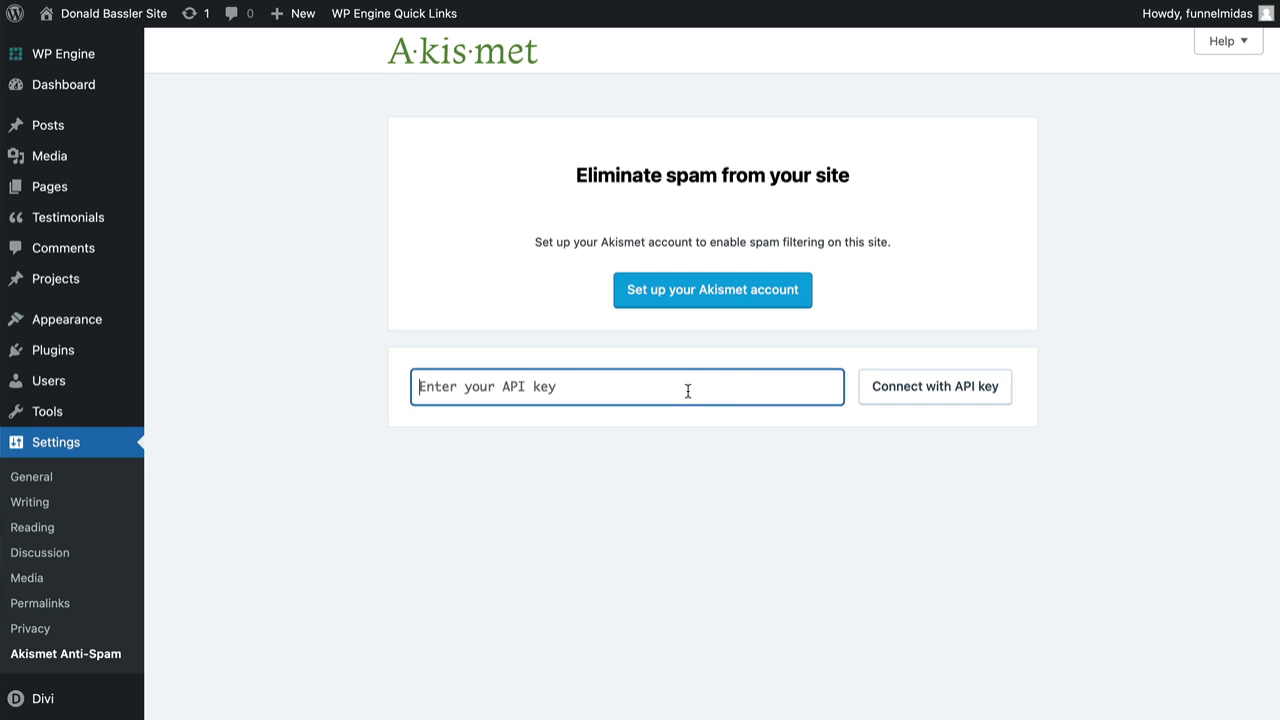
key("ctrl+v")
left_click(914, 392)
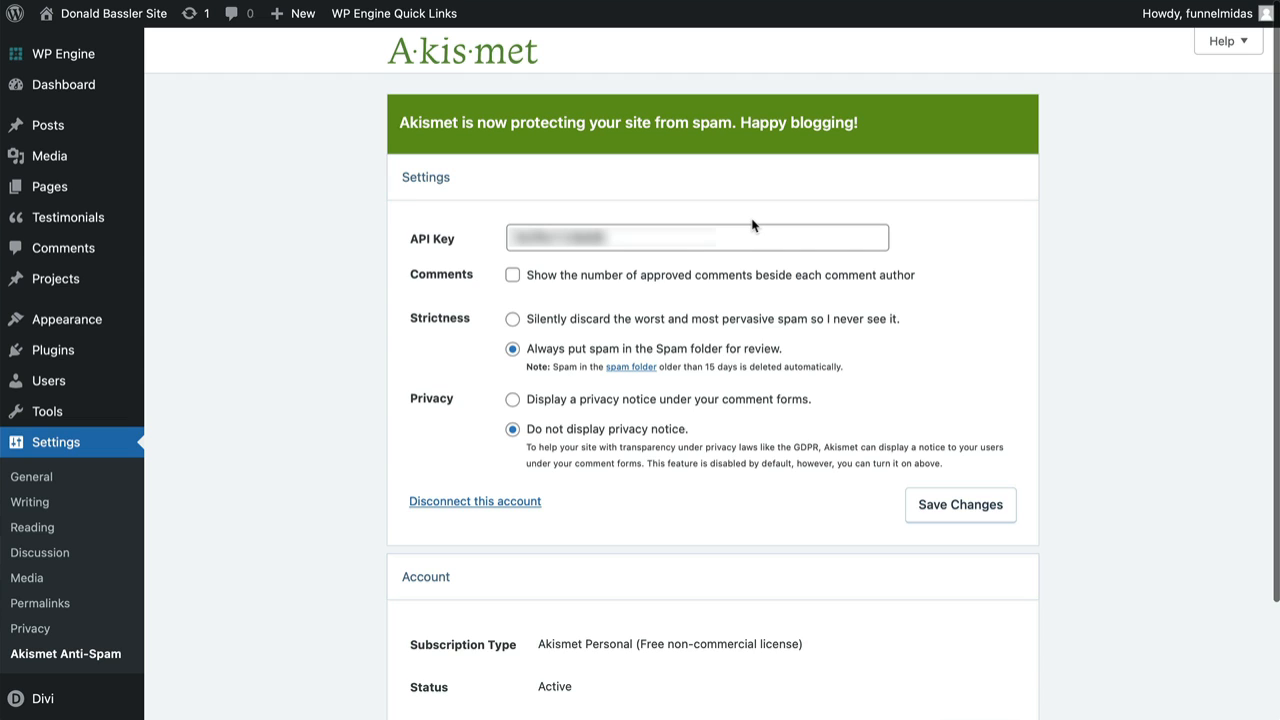
mouse_move(54, 349)
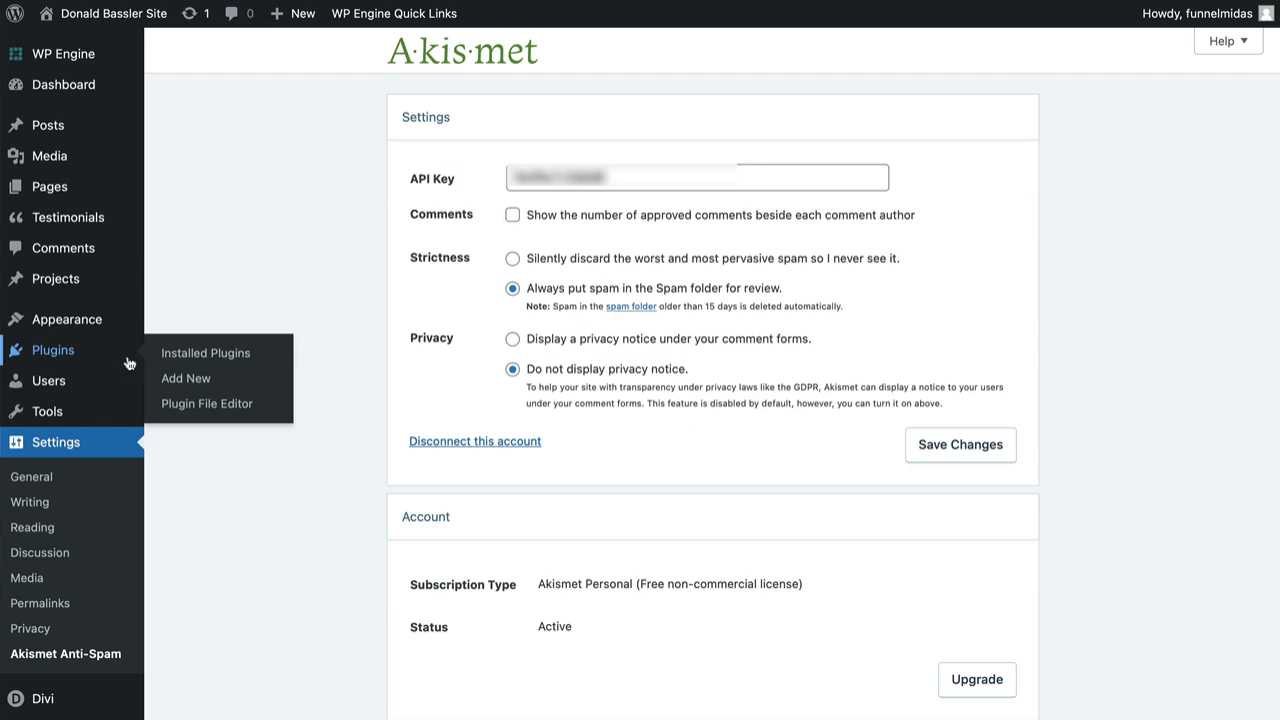
left_click(200, 361)
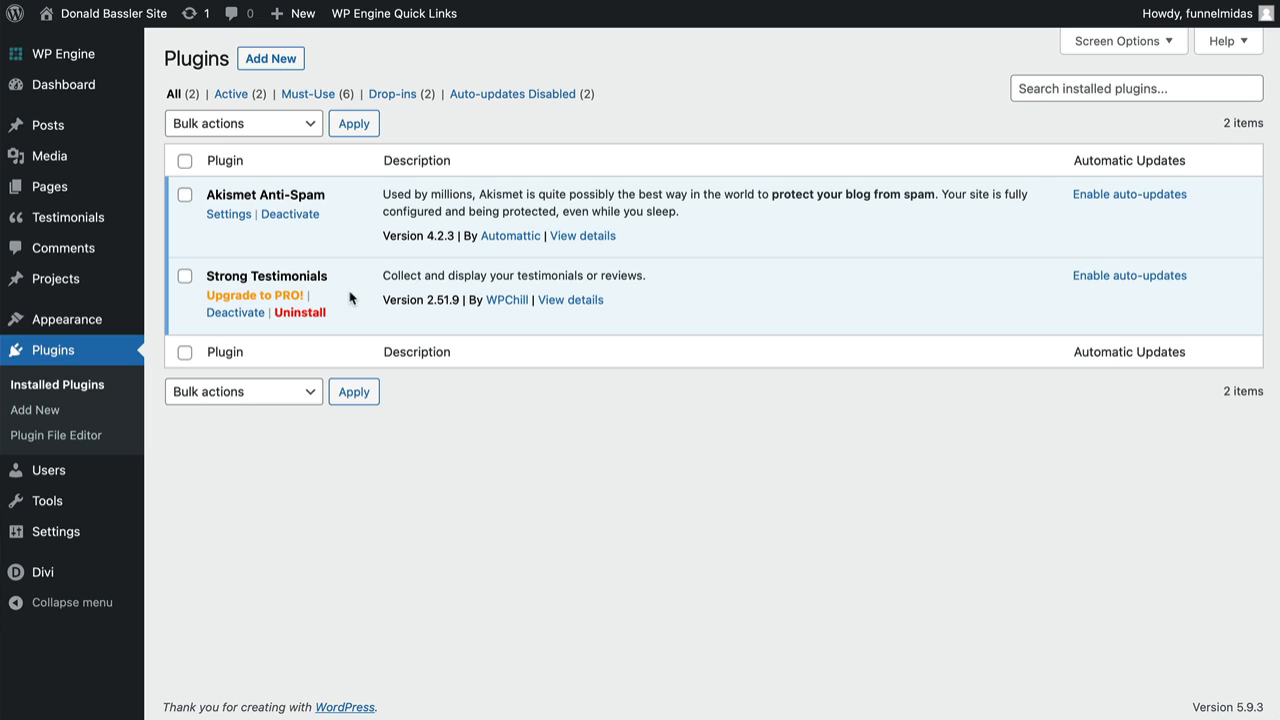
Step: Search 'wp mail smtp' under Add New, then install and activate WP Mail SMTP by WPForms
left_click(272, 59)
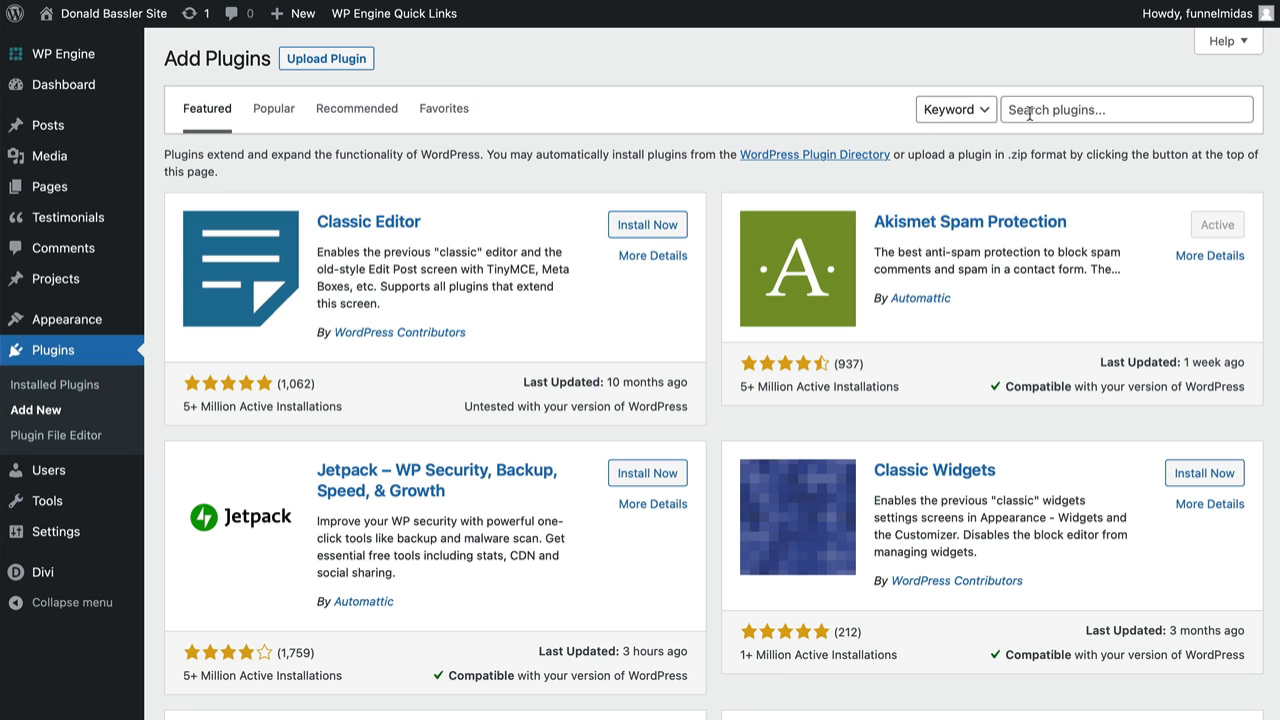
left_click(1030, 113)
type("wp mai")
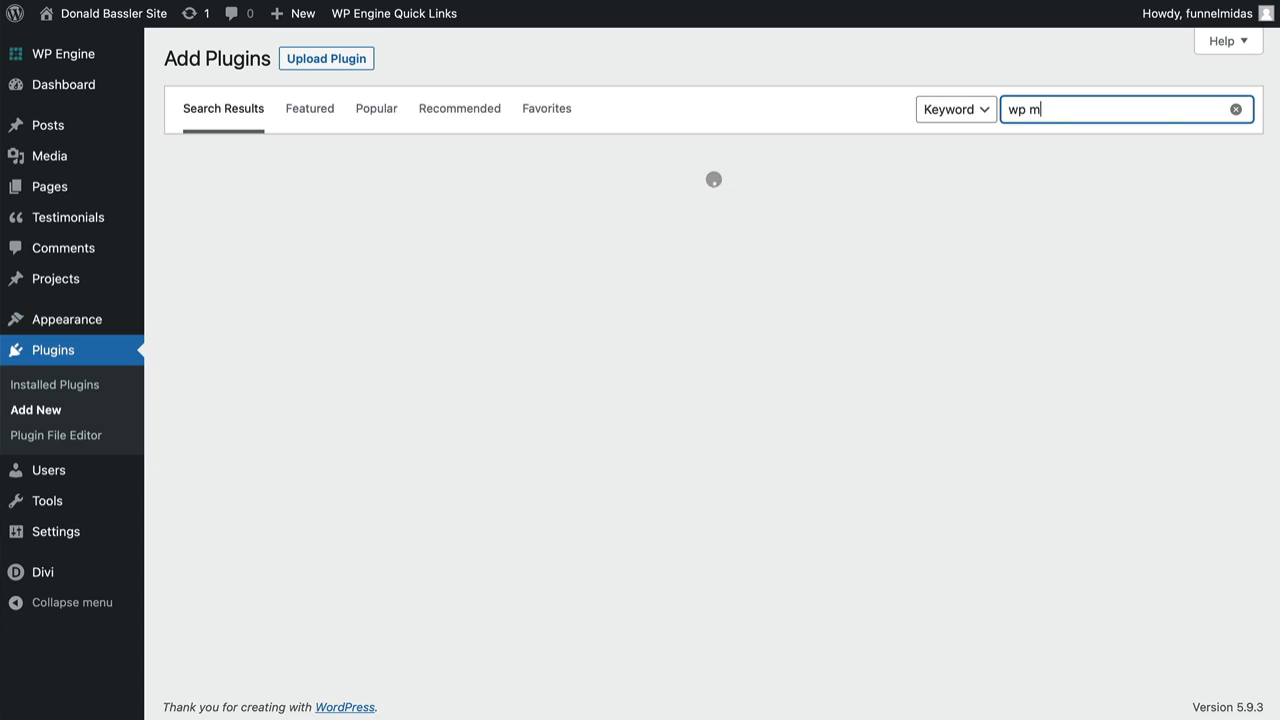
type("l smtp")
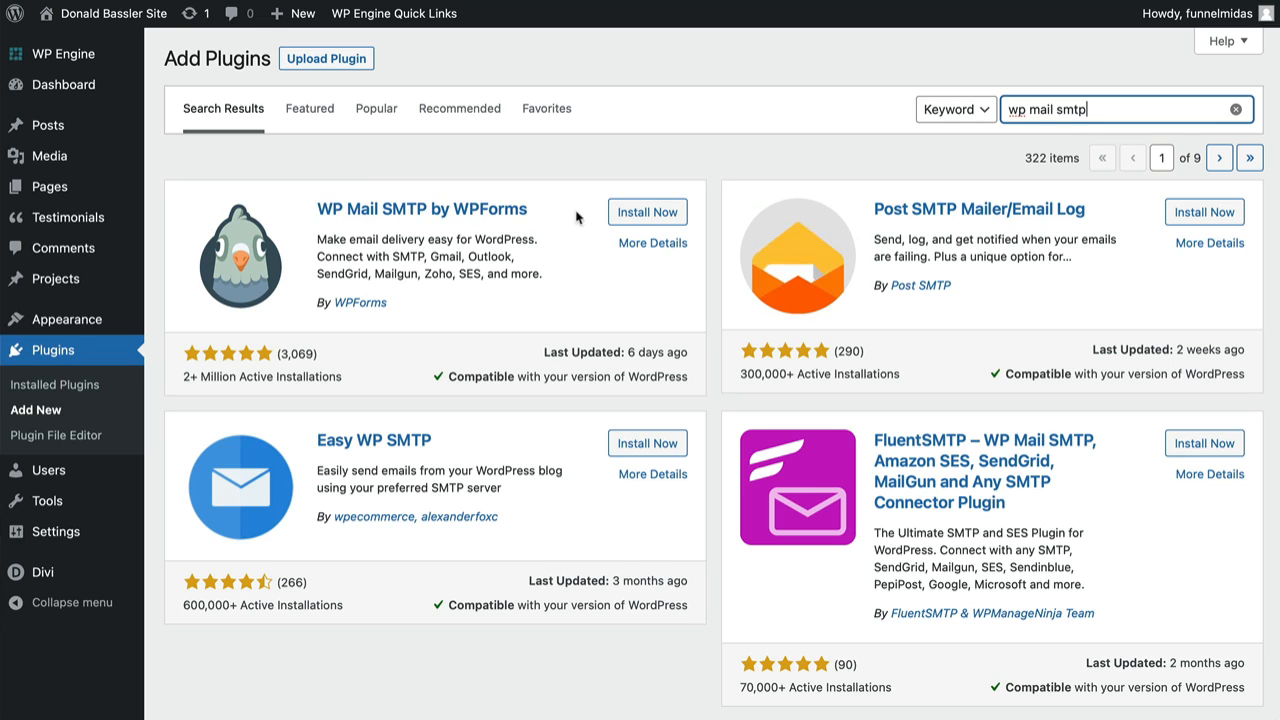
left_click(650, 213)
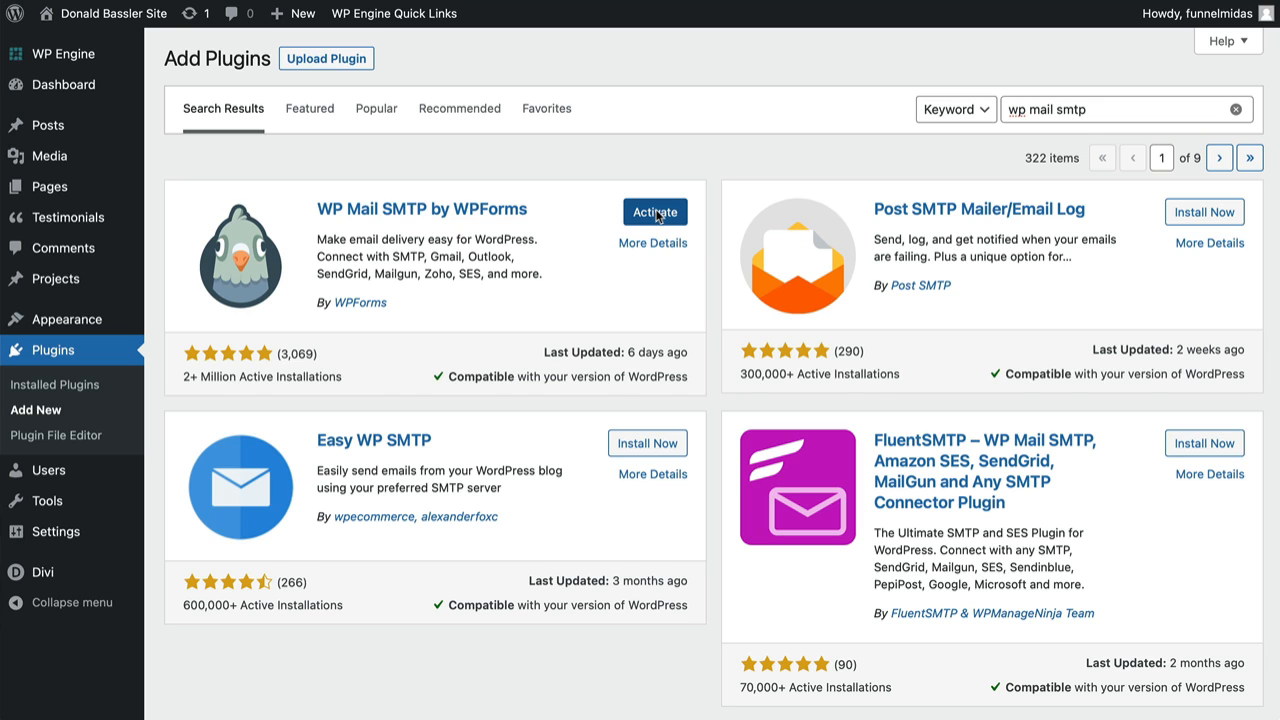
left_click(657, 214)
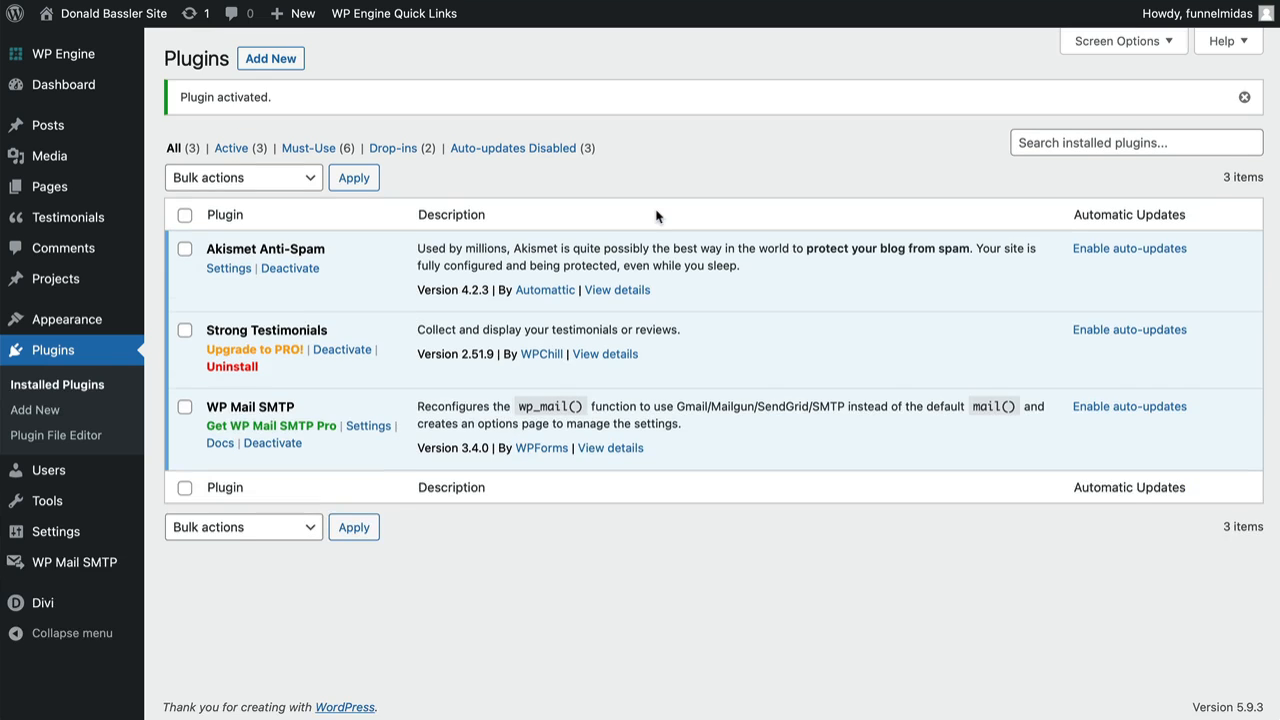
Step: Remove ' Site' from the WP Mail SMTP From Name and tick Force From Name
left_click(368, 426)
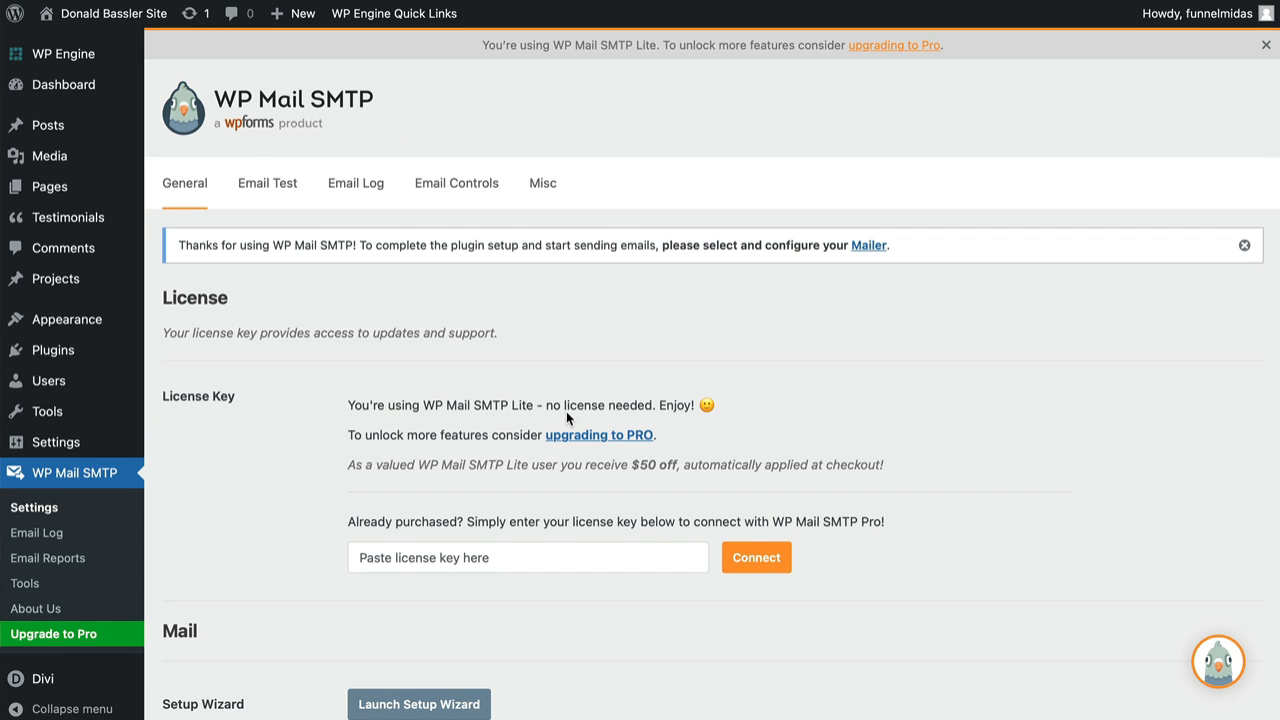
scroll(566, 418, "down", 3)
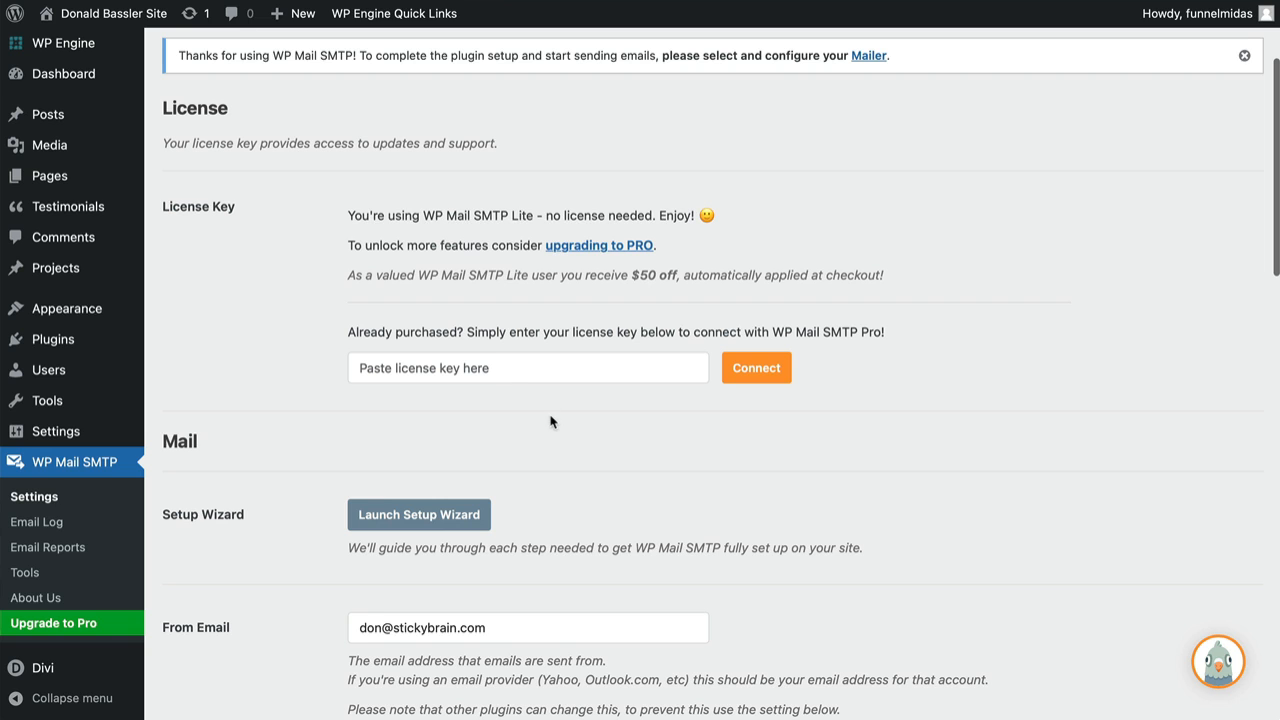
scroll(560, 445, "down", 4)
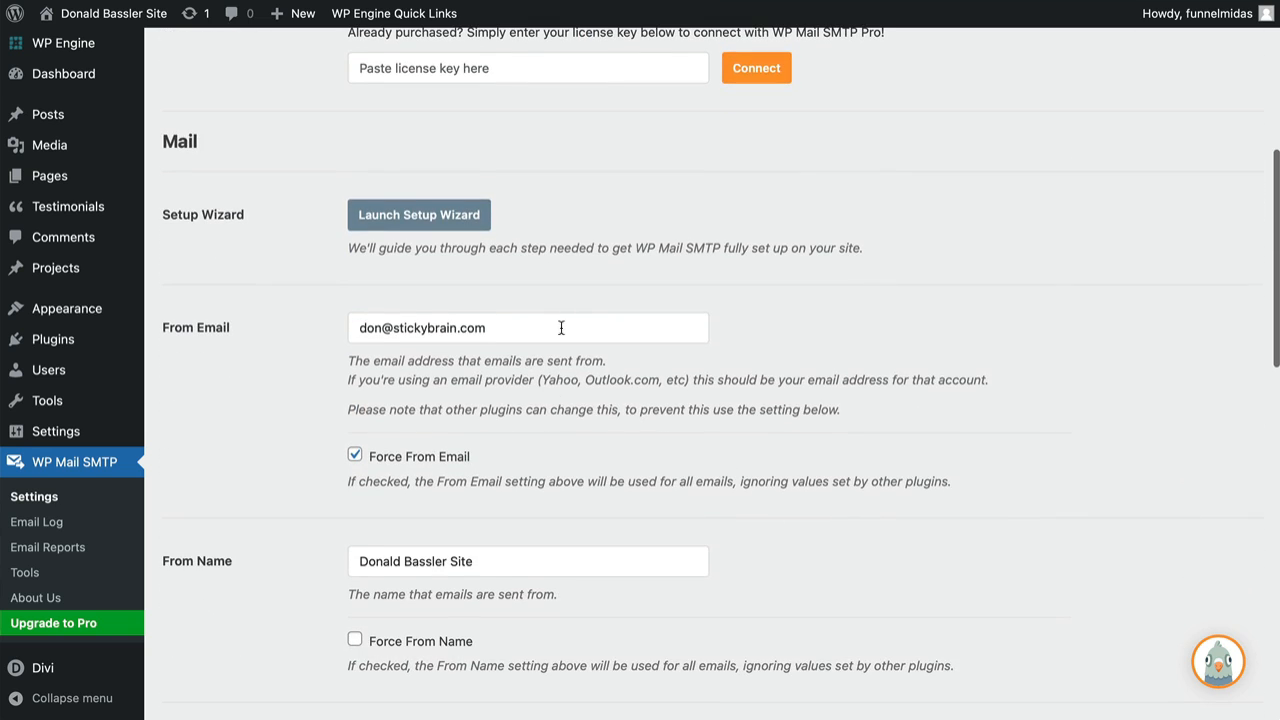
scroll(460, 357, "down", 3)
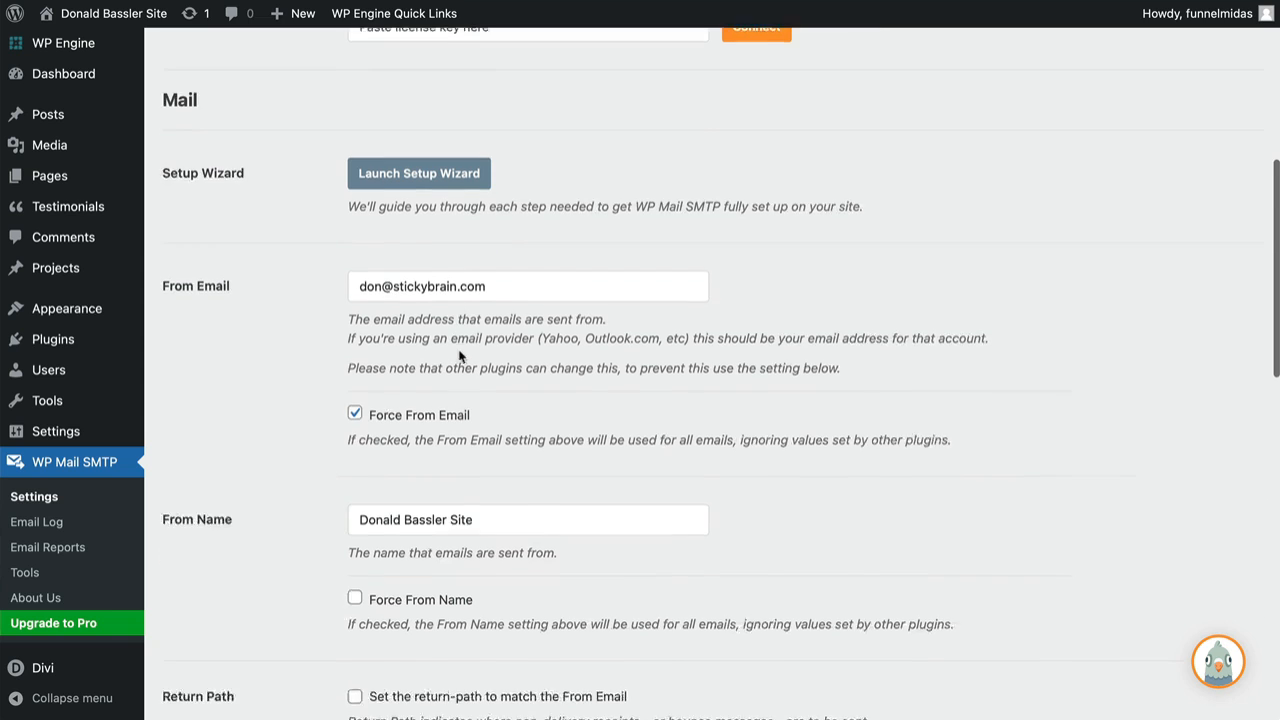
scroll(460, 357, "down", 1)
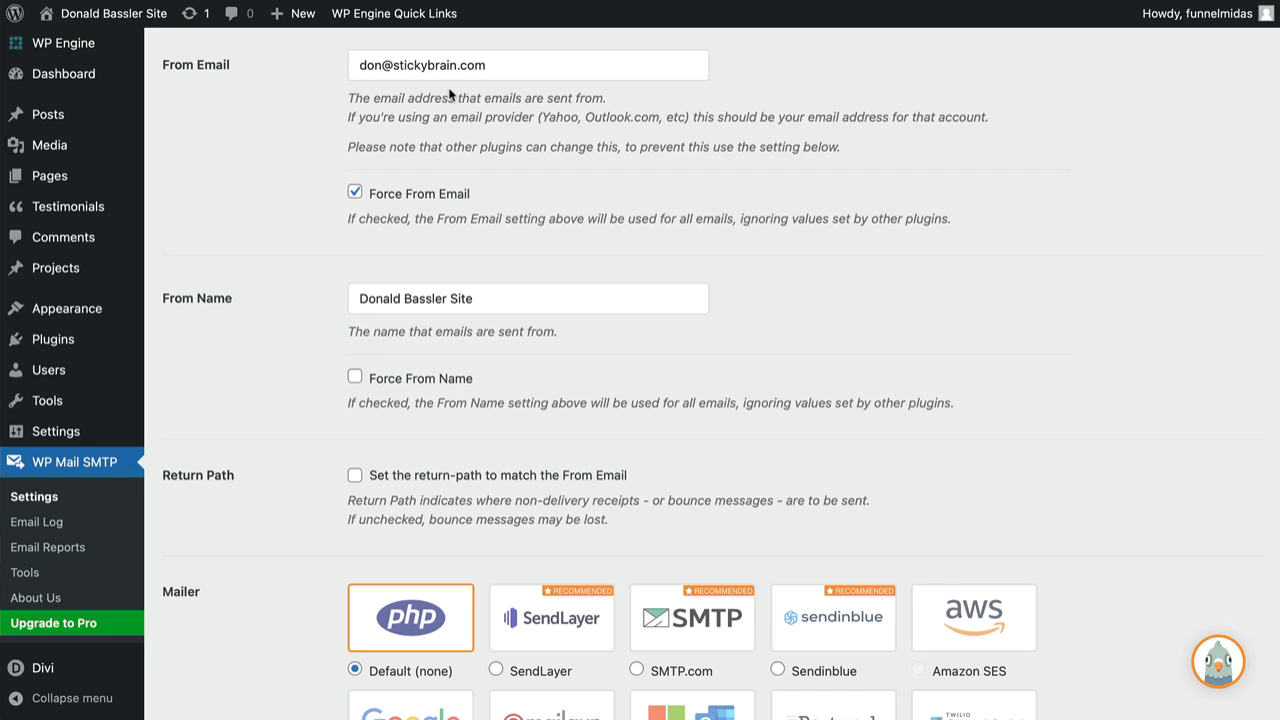
scroll(452, 246, "down", 1)
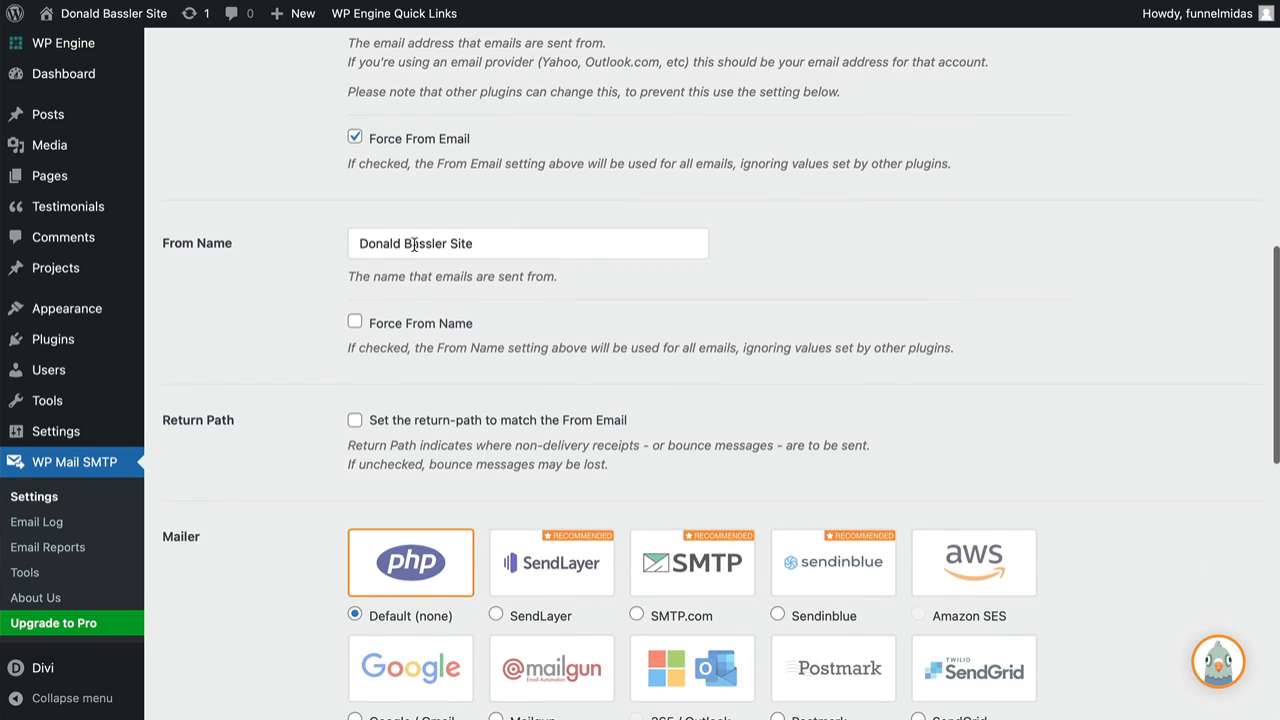
left_click_drag(449, 243, 506, 243)
key("BackSpace")
scroll(506, 243, "down", 2)
scroll(506, 243, "down", 1)
left_click(355, 119)
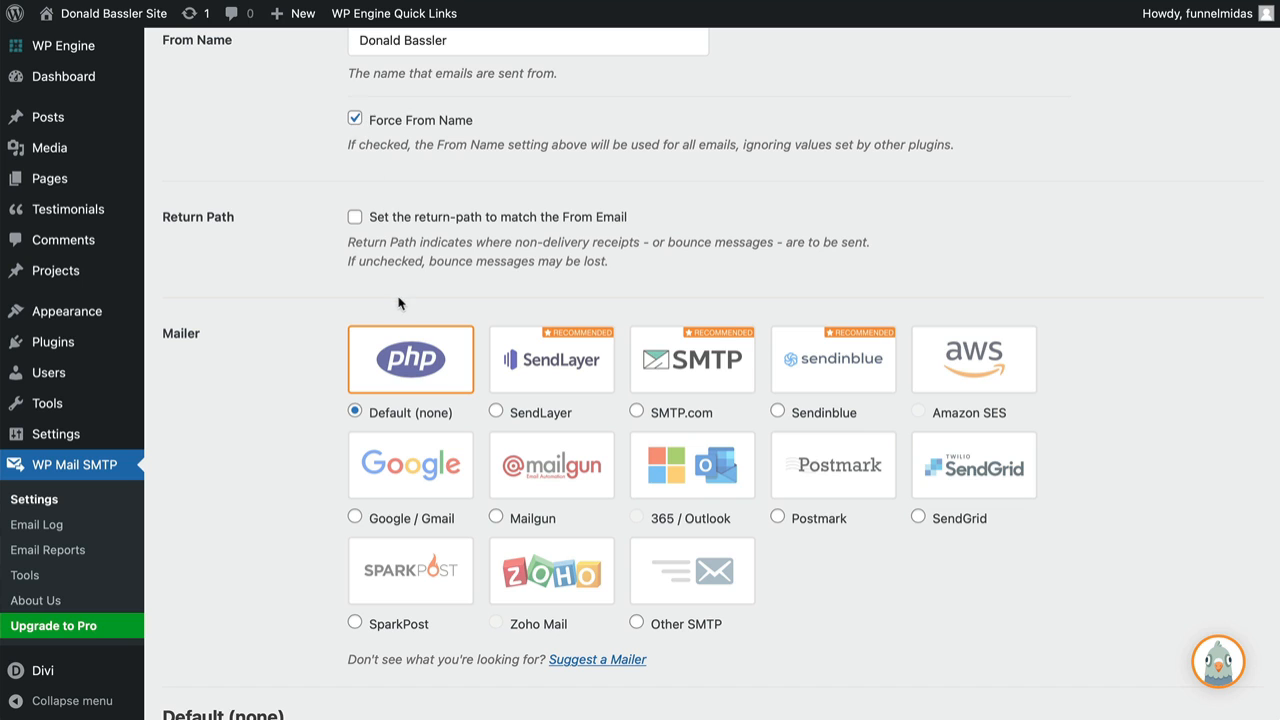
Step: Save the WP Mail SMTP General settings, confirming past the default mailer warning
scroll(408, 352, "down", 1)
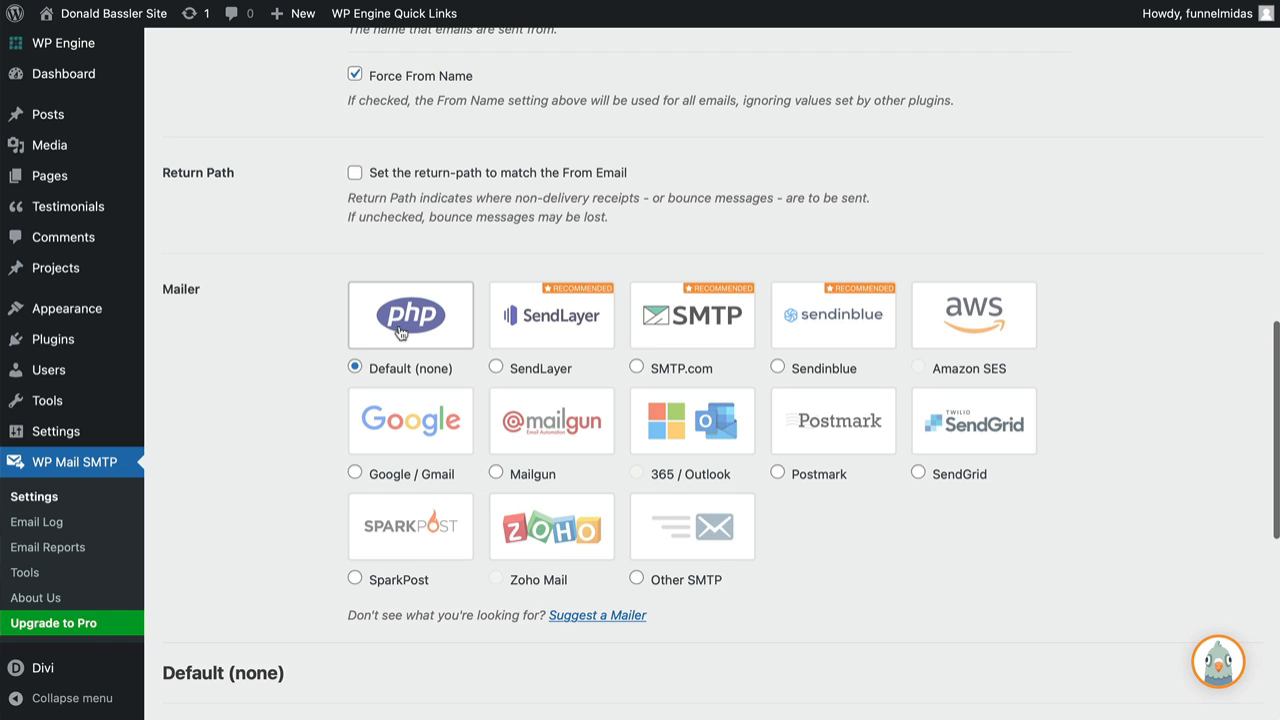
scroll(400, 333, "down", 6)
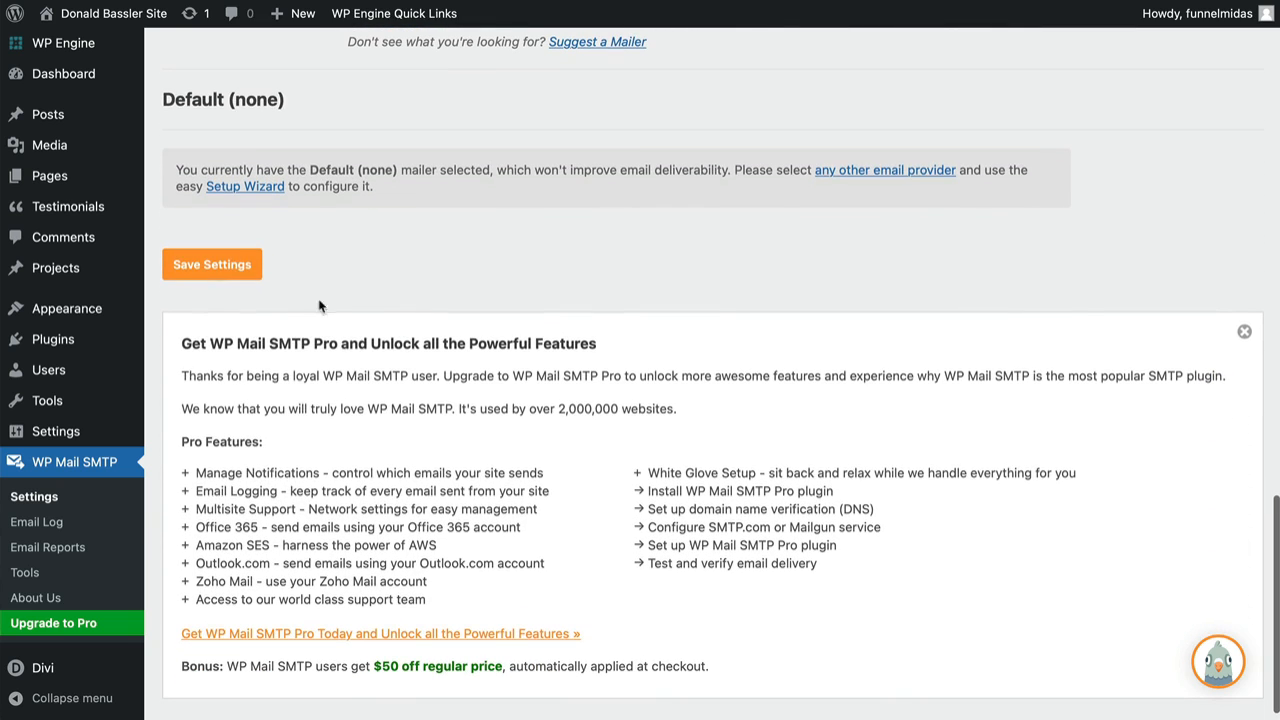
left_click(211, 279)
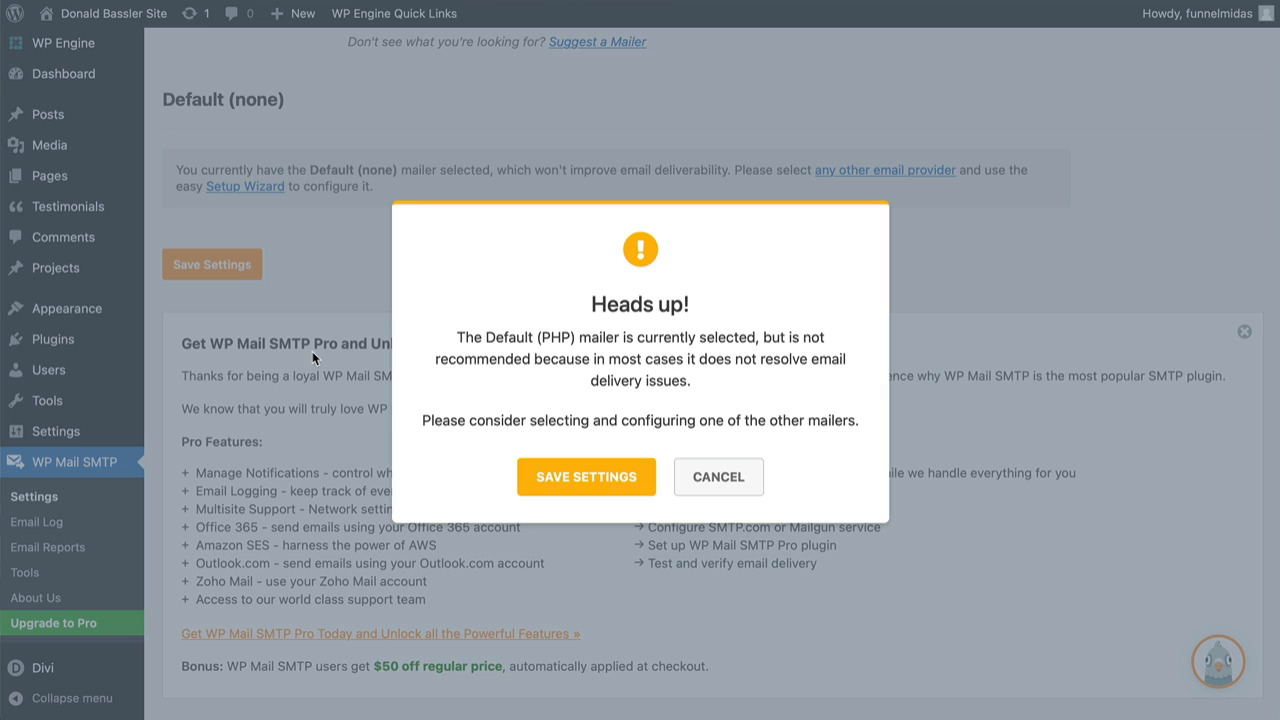
left_click(586, 477)
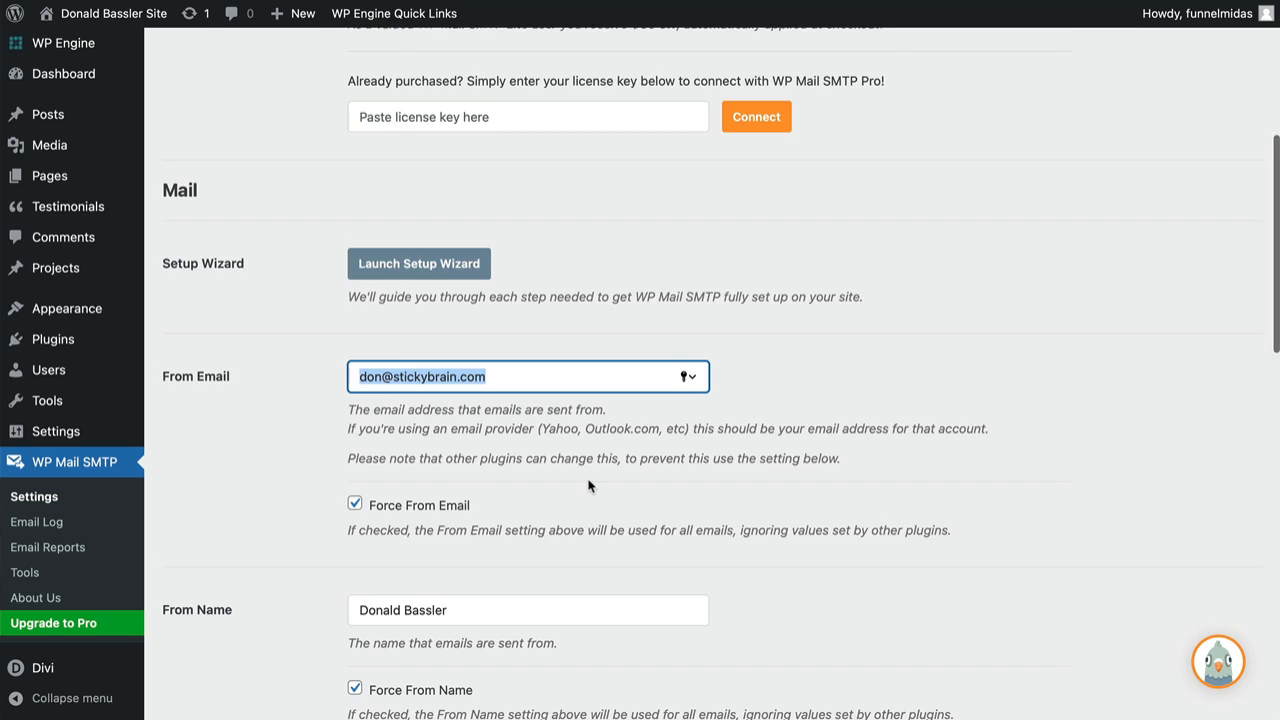
scroll(588, 485, "down", 15)
scroll(588, 485, "up", 20)
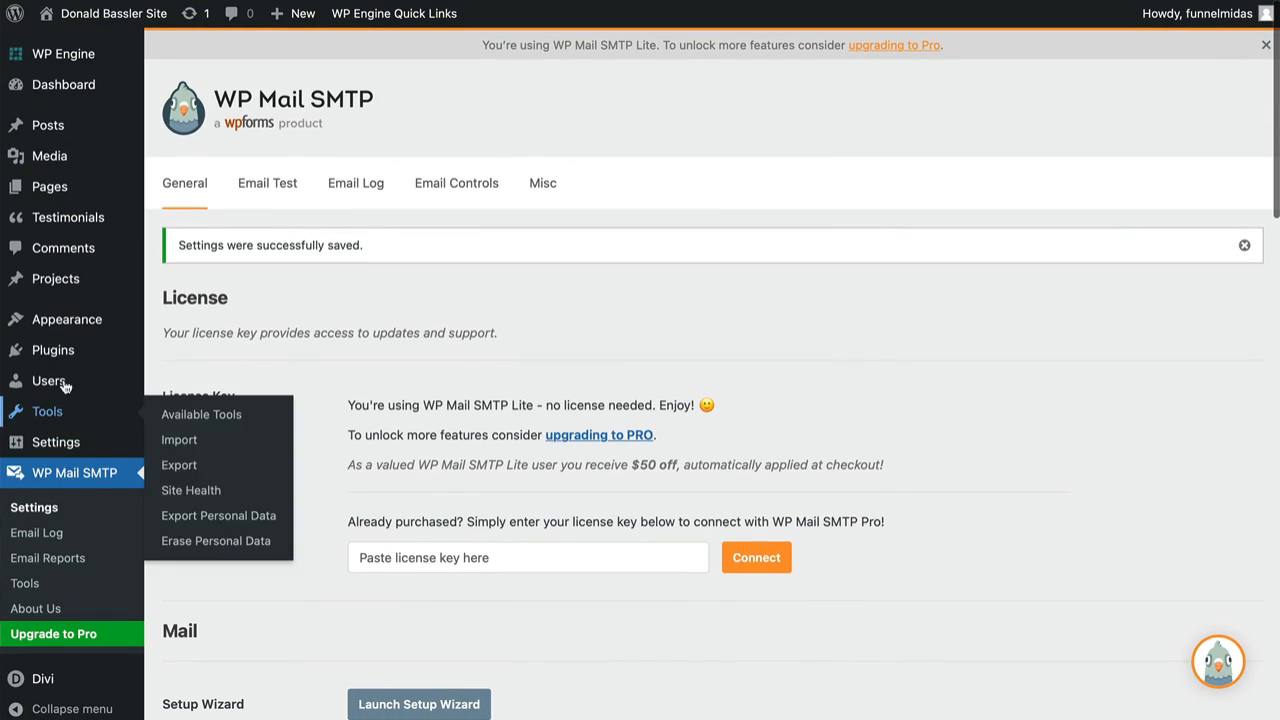
Step: Return to Installed Plugins, then visit the front-end site's Let's Connect page
mouse_move(66, 358)
left_click(197, 358)
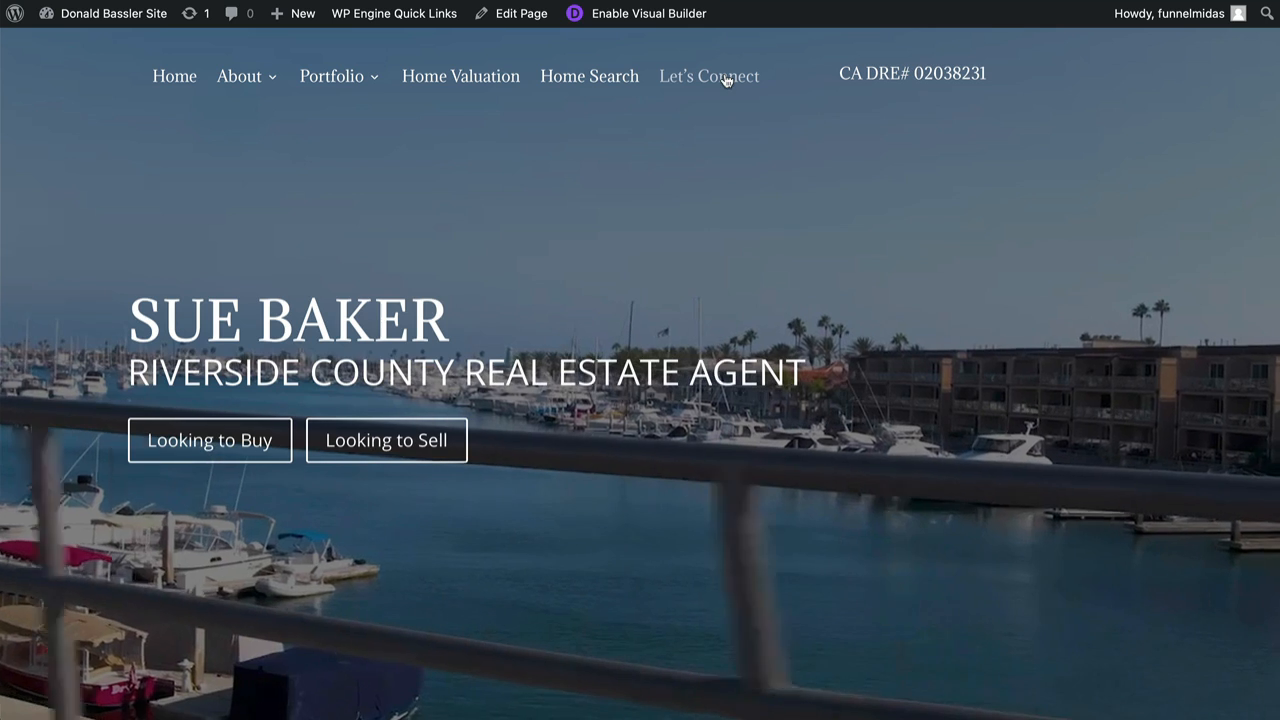
left_click(725, 76)
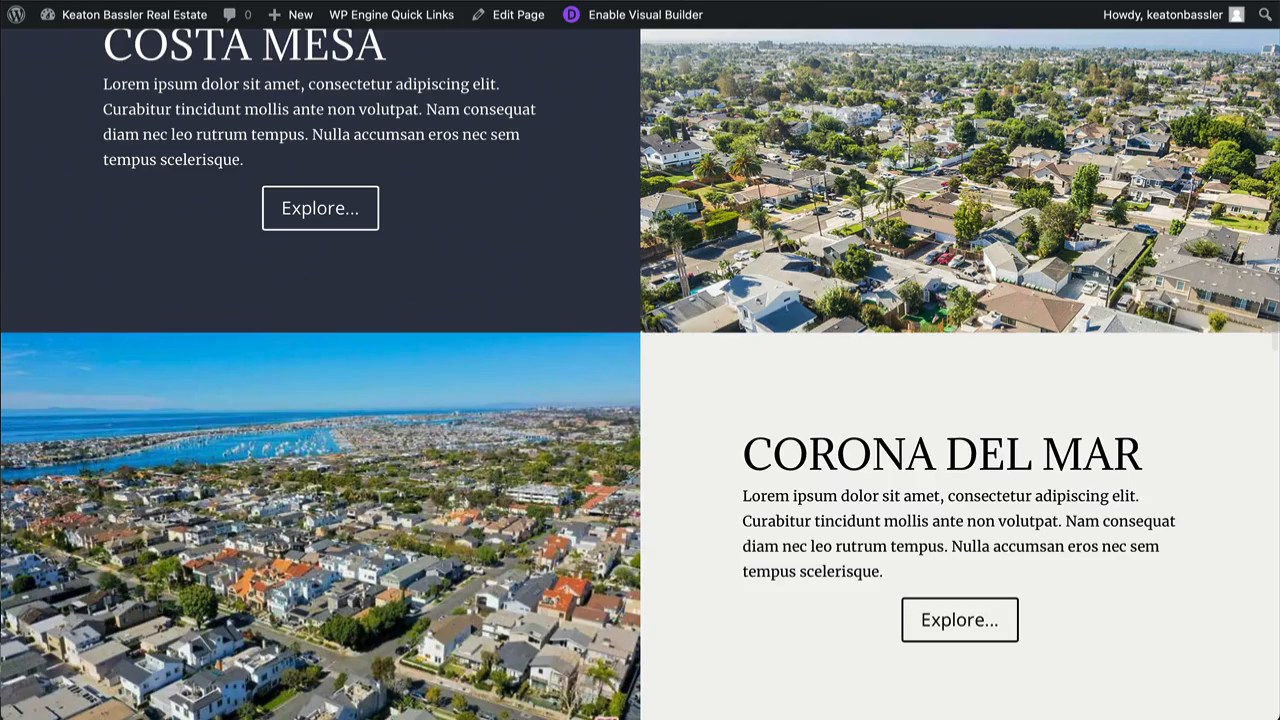
scroll(783, 115, "down", 3)
scroll(783, 115, "down", 6)
scroll(783, 115, "up", 2)
scroll(780, 108, "down", 1)
scroll(780, 108, "down", 1)
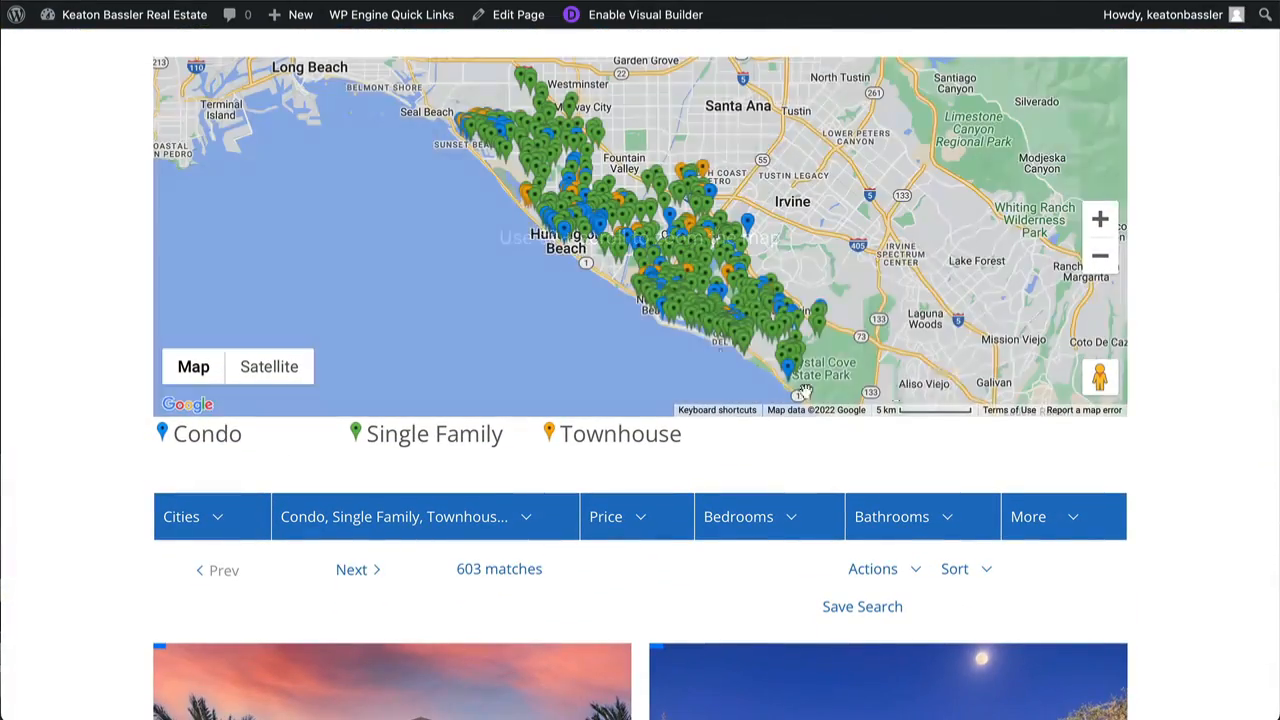
scroll(770, 310, "down", 2)
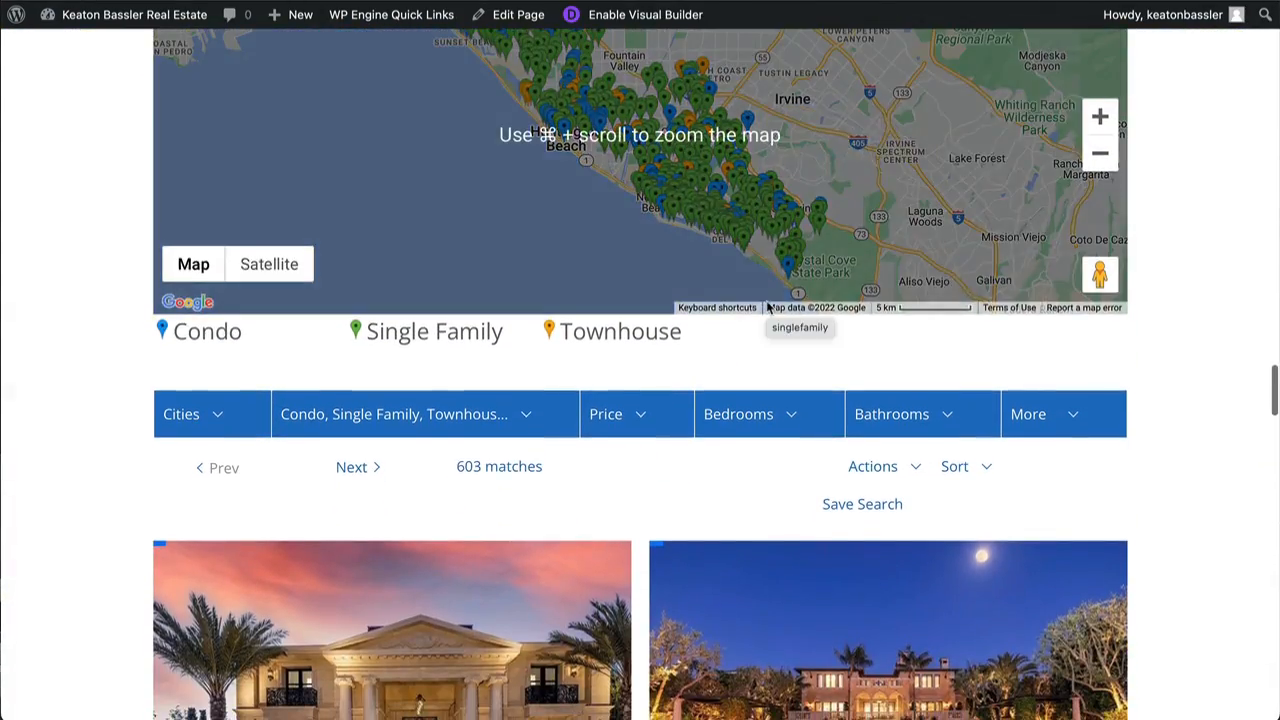
scroll(531, 451, "down", 5)
scroll(533, 457, "down", 15)
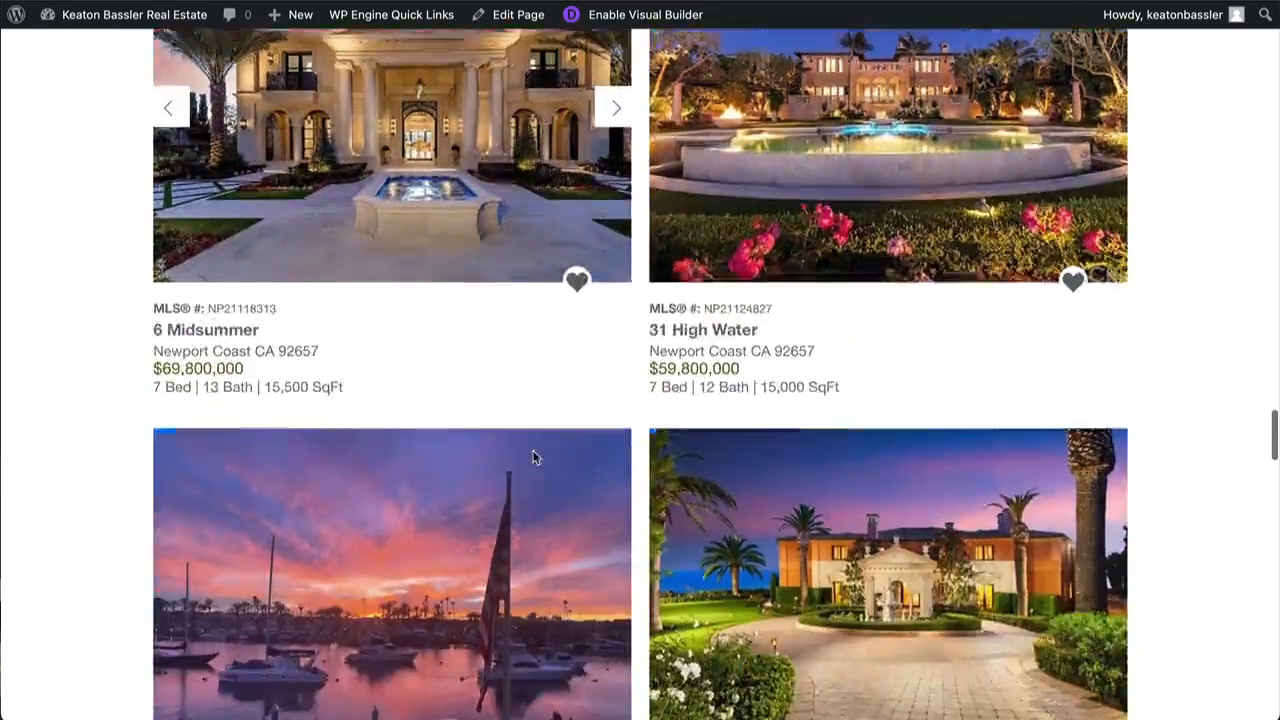
scroll(533, 457, "down", 9)
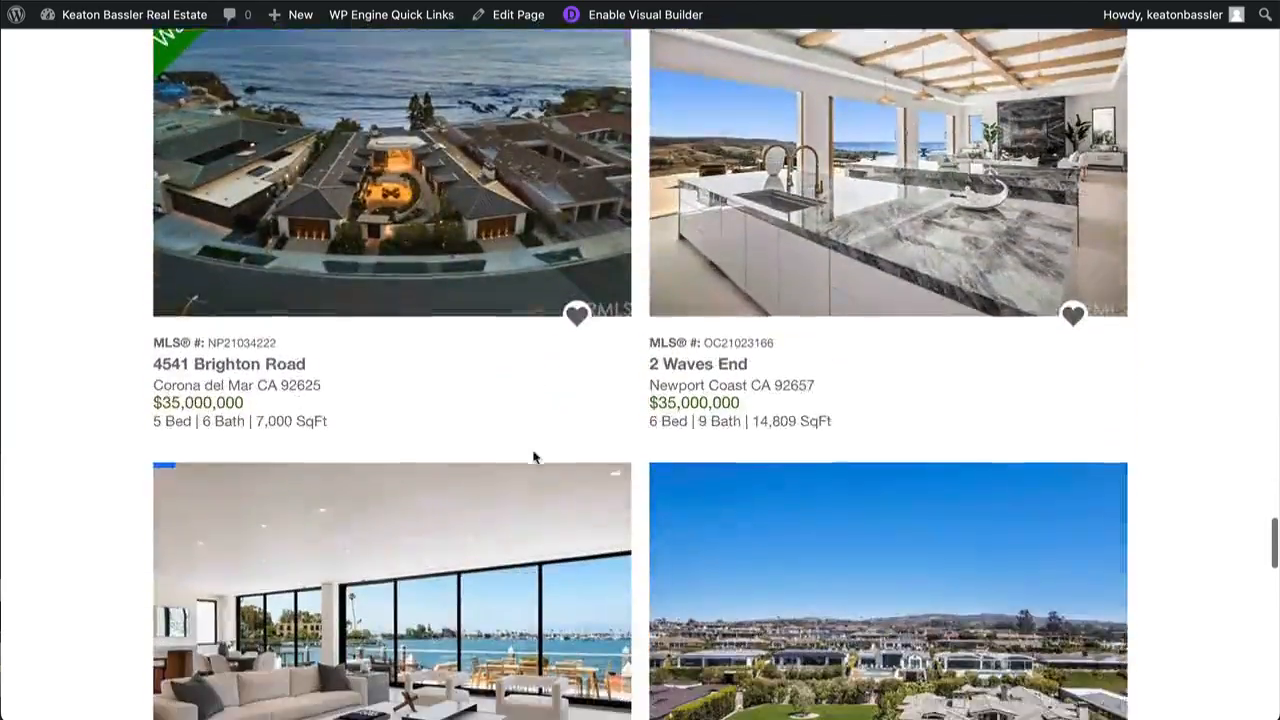
scroll(533, 457, "down", 3)
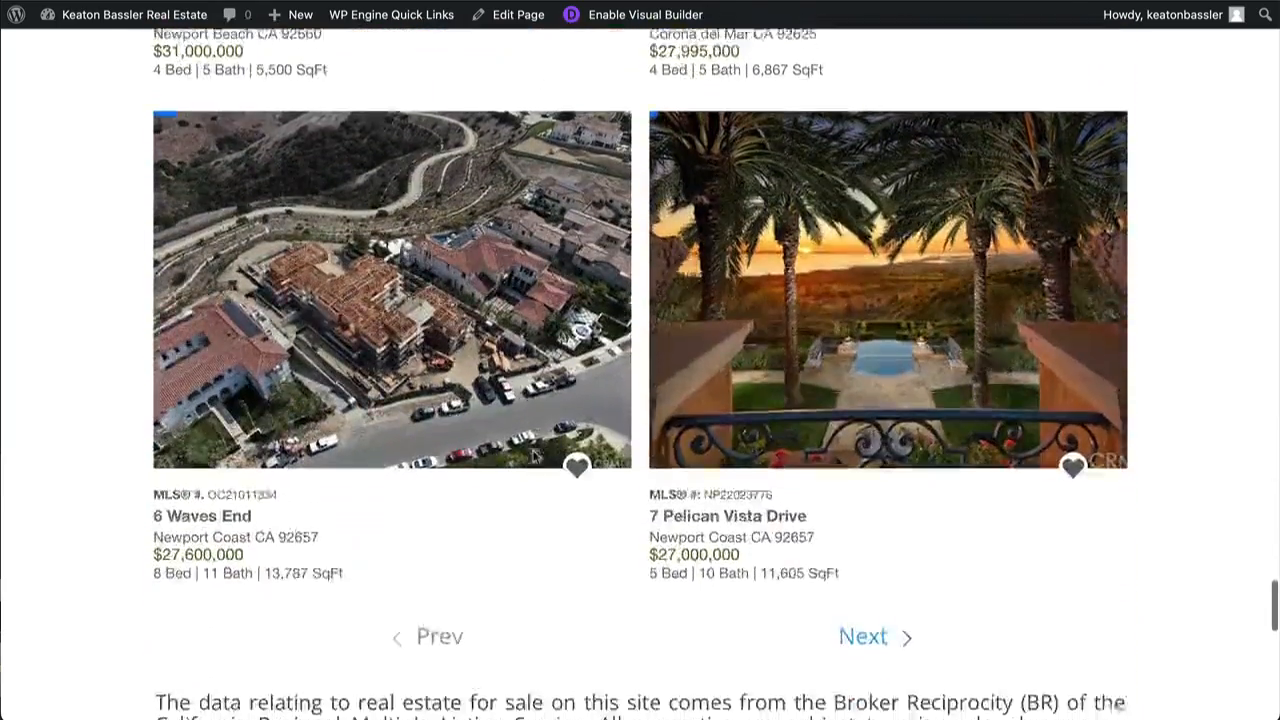
scroll(533, 457, "up", 10)
scroll(533, 457, "up", 20)
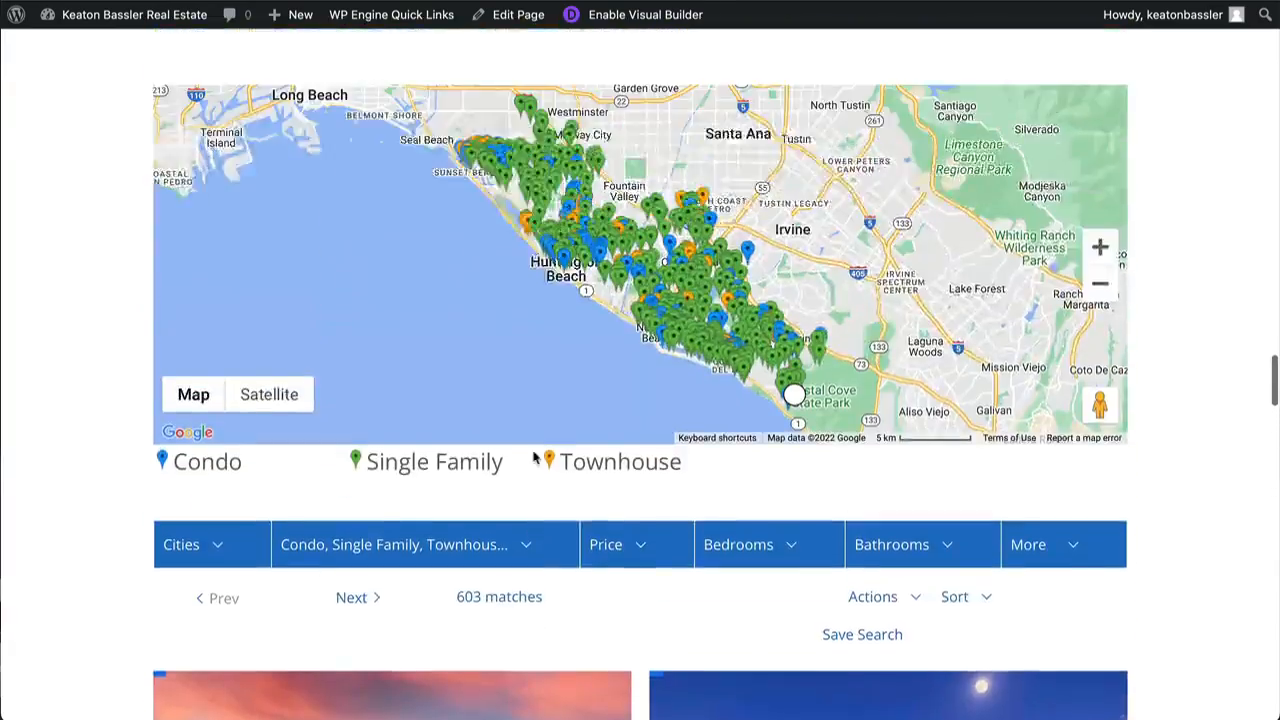
scroll(533, 457, "down", 20)
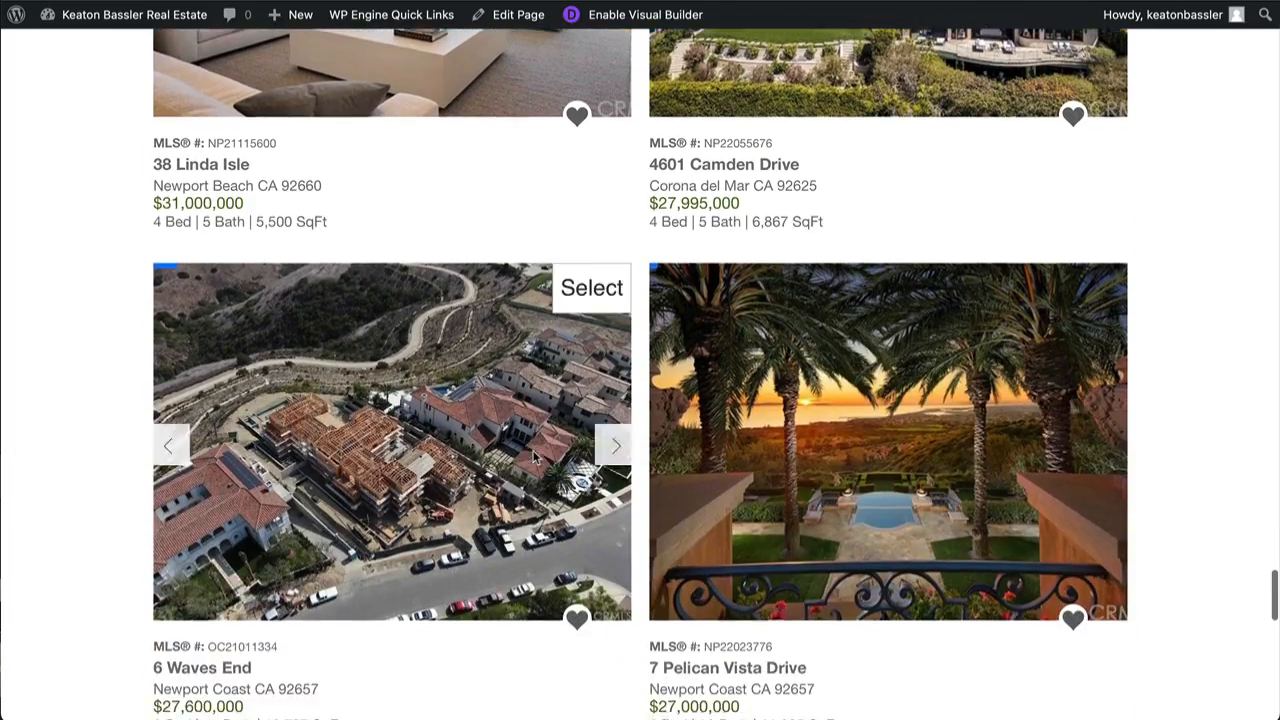
scroll(533, 457, "up", 12)
scroll(533, 457, "up", 13)
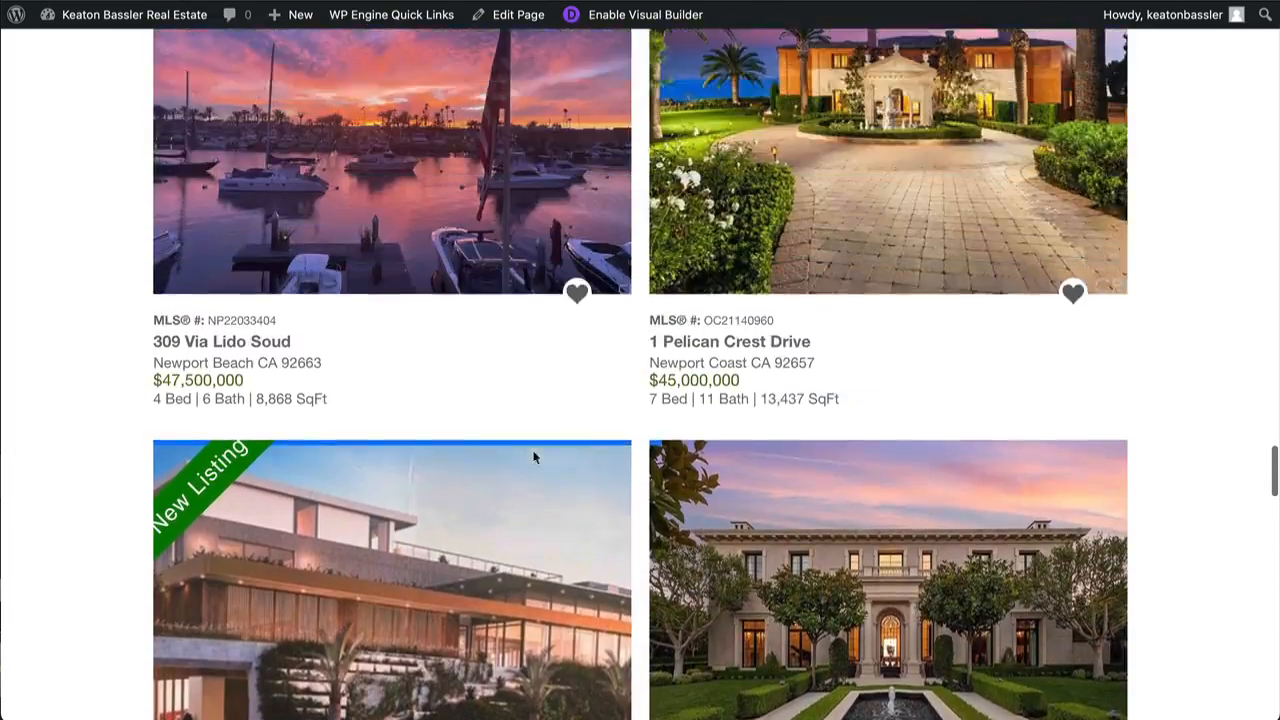
scroll(533, 457, "up", 5)
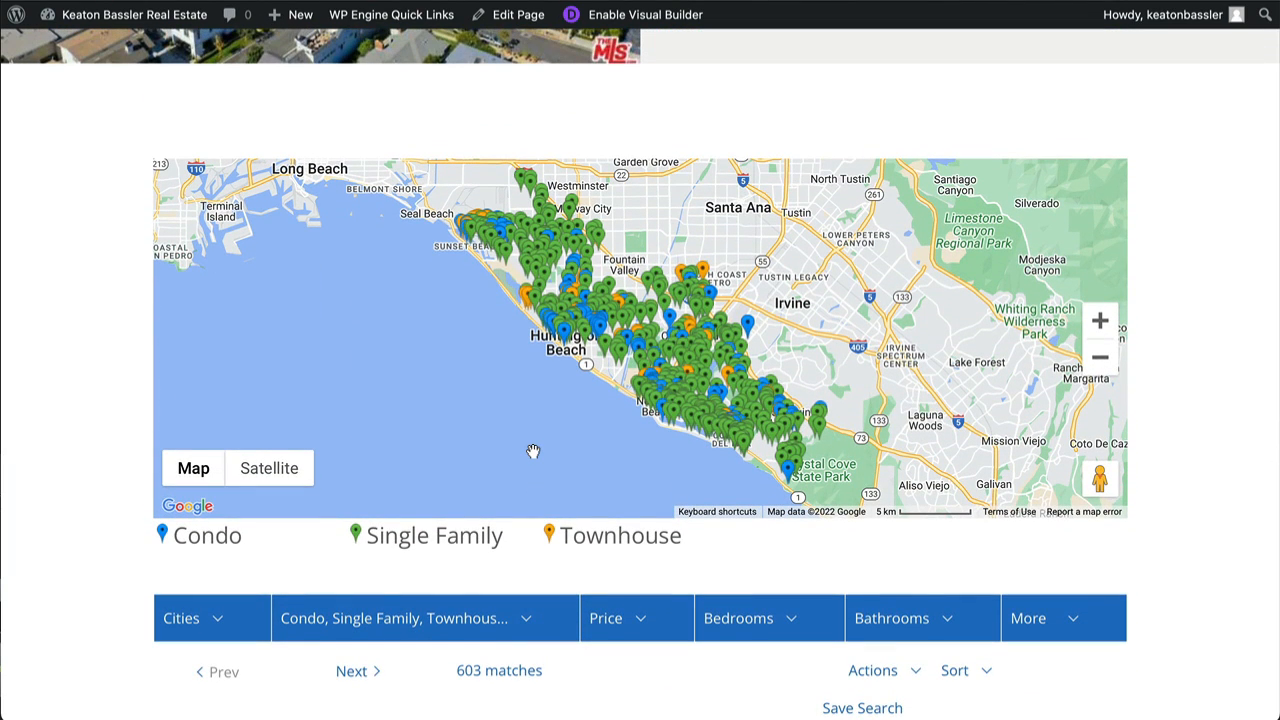
scroll(533, 452, "down", 1)
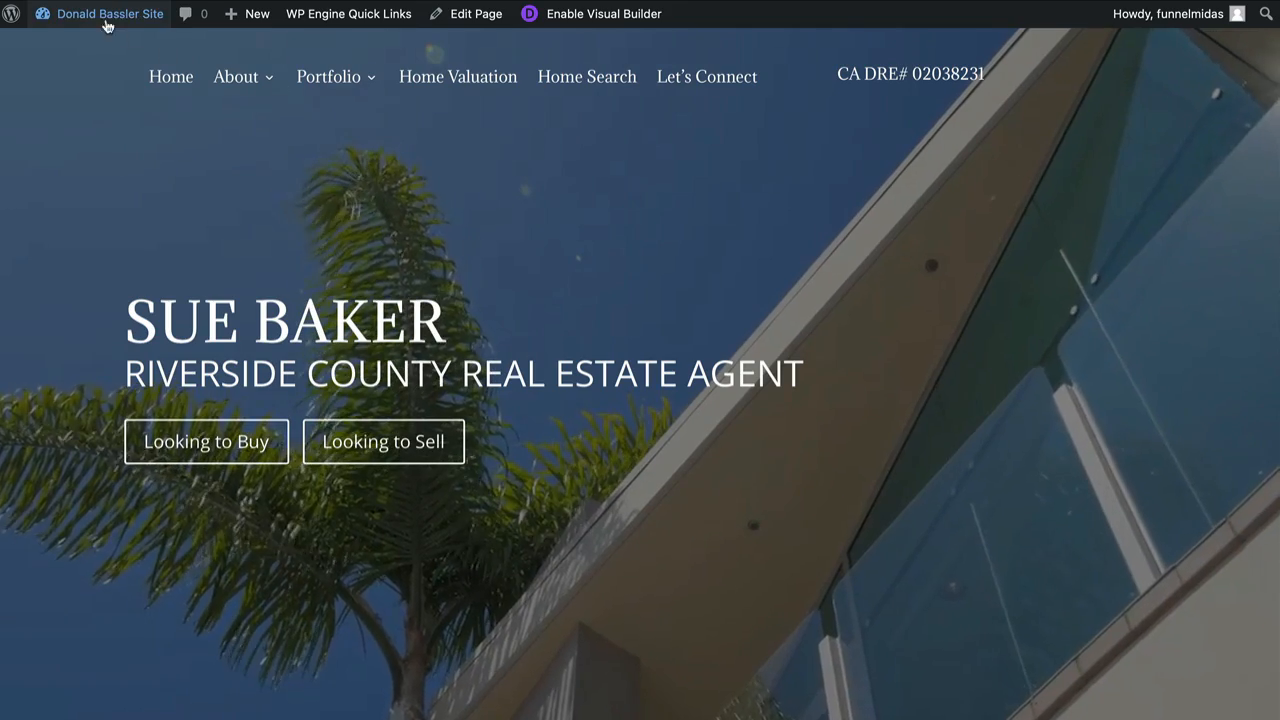
Step: Switch from the live homepage to the admin Dashboard through the site-name menu
mouse_move(96, 22)
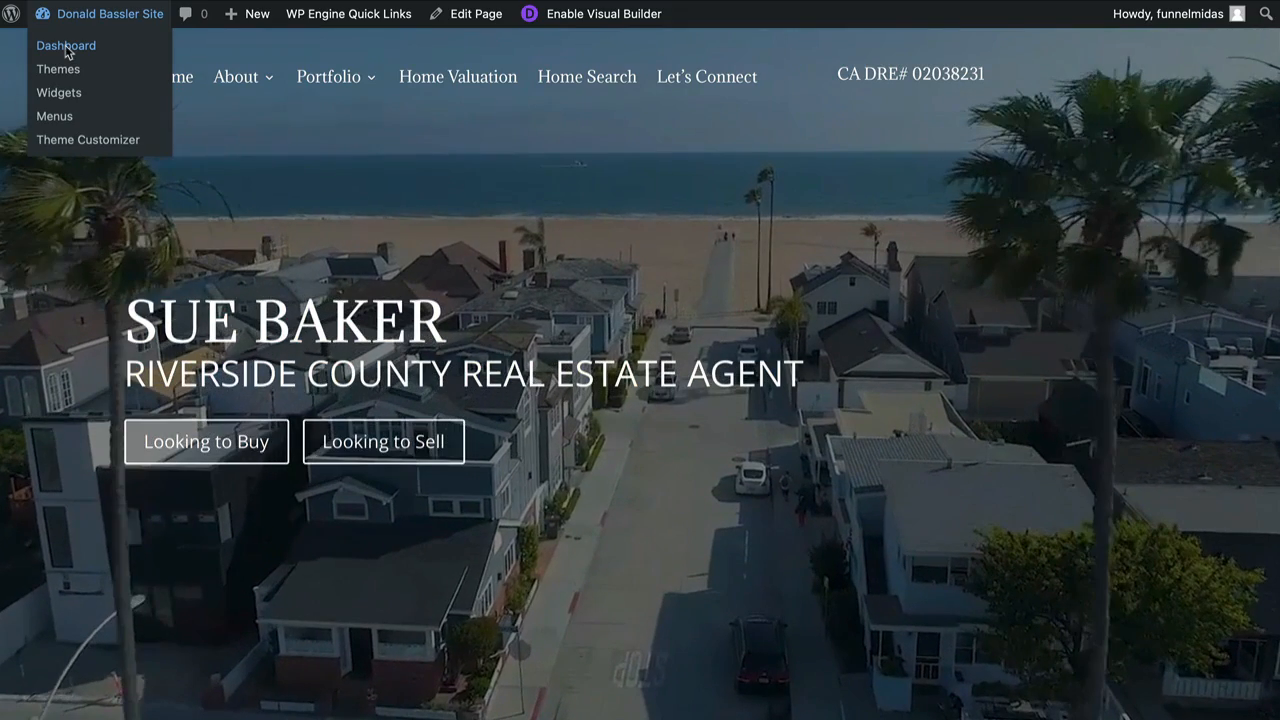
left_click(66, 46)
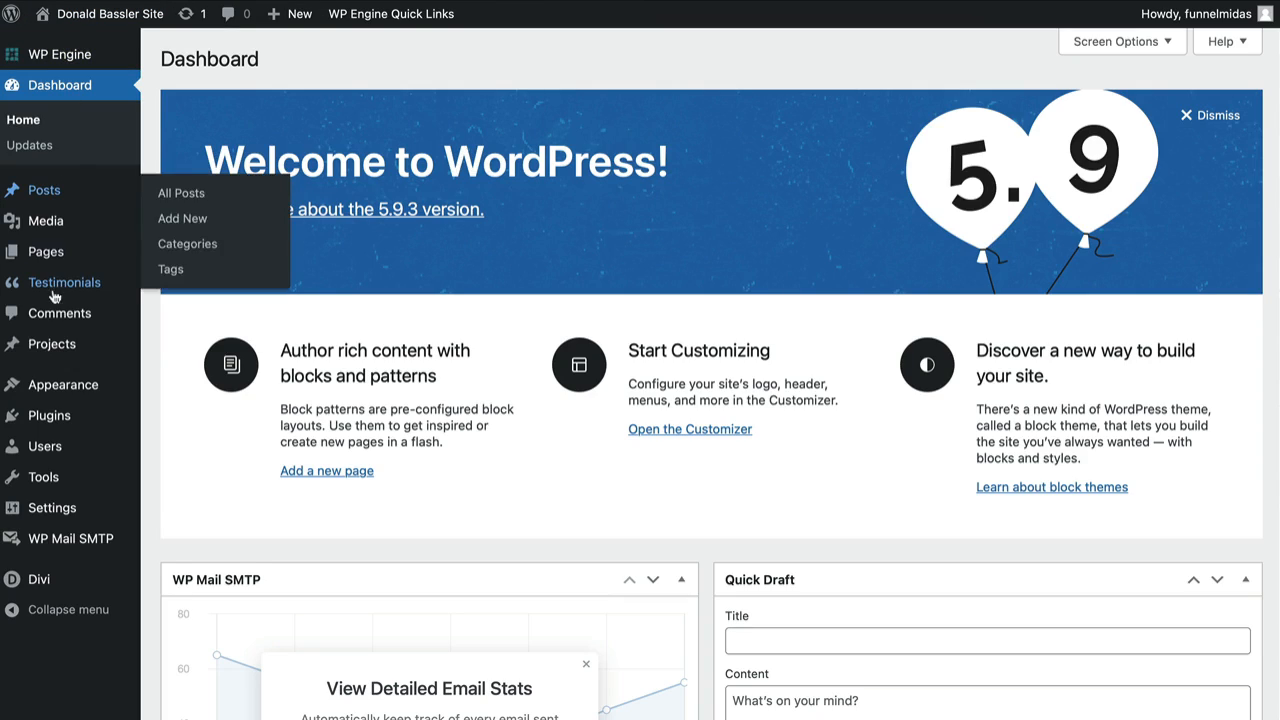
mouse_move(45, 423)
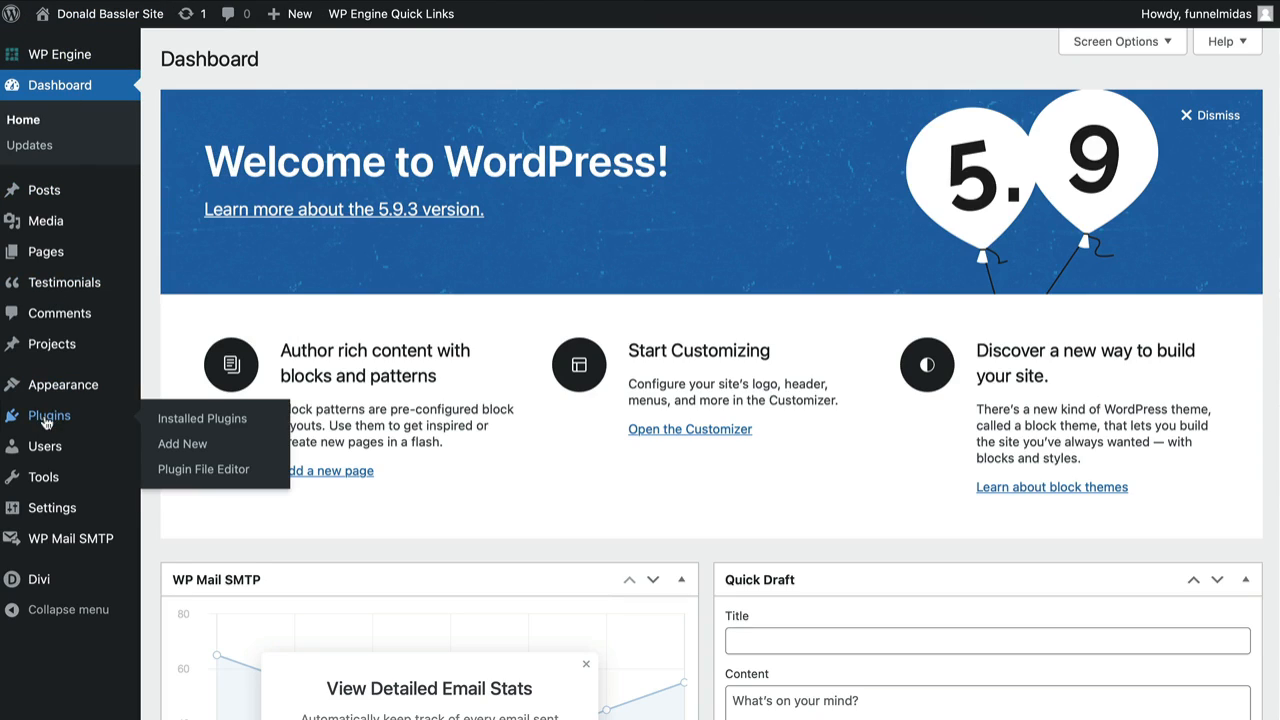
Step: Search 'rov' under Add New, then install and activate the Rover IDX plugin
left_click(175, 448)
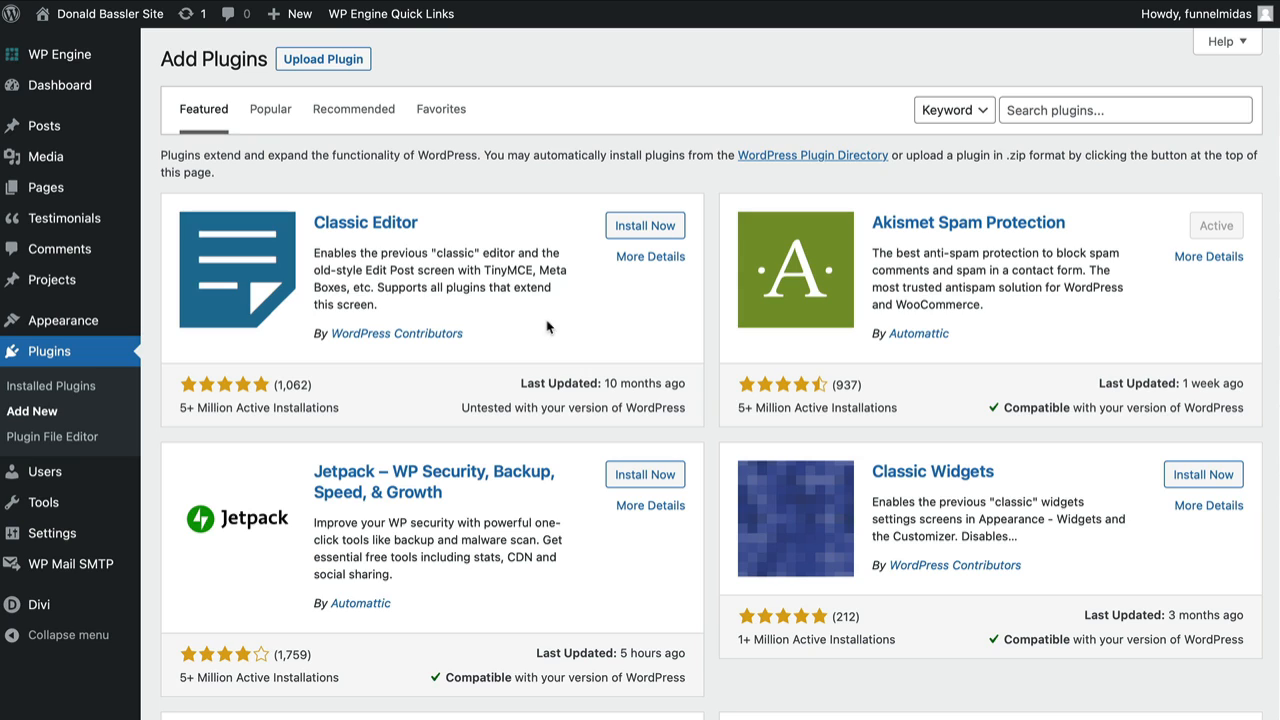
left_click(1048, 113)
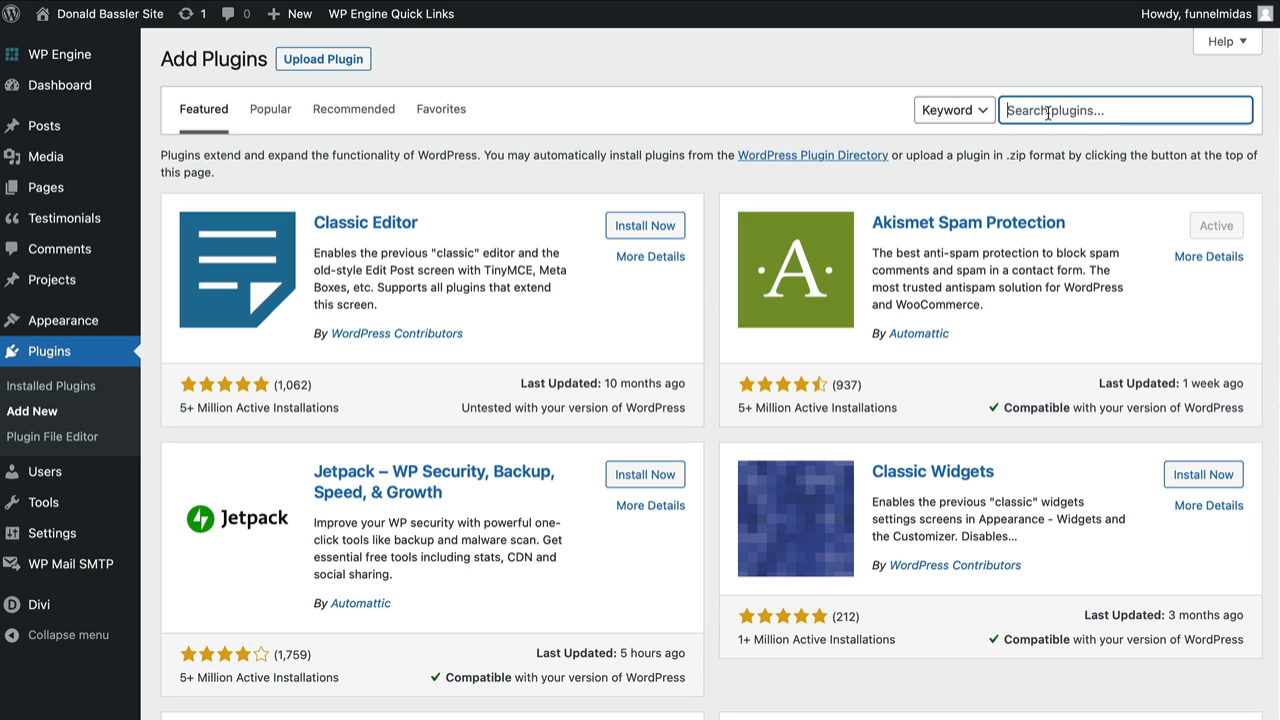
type("rover idx")
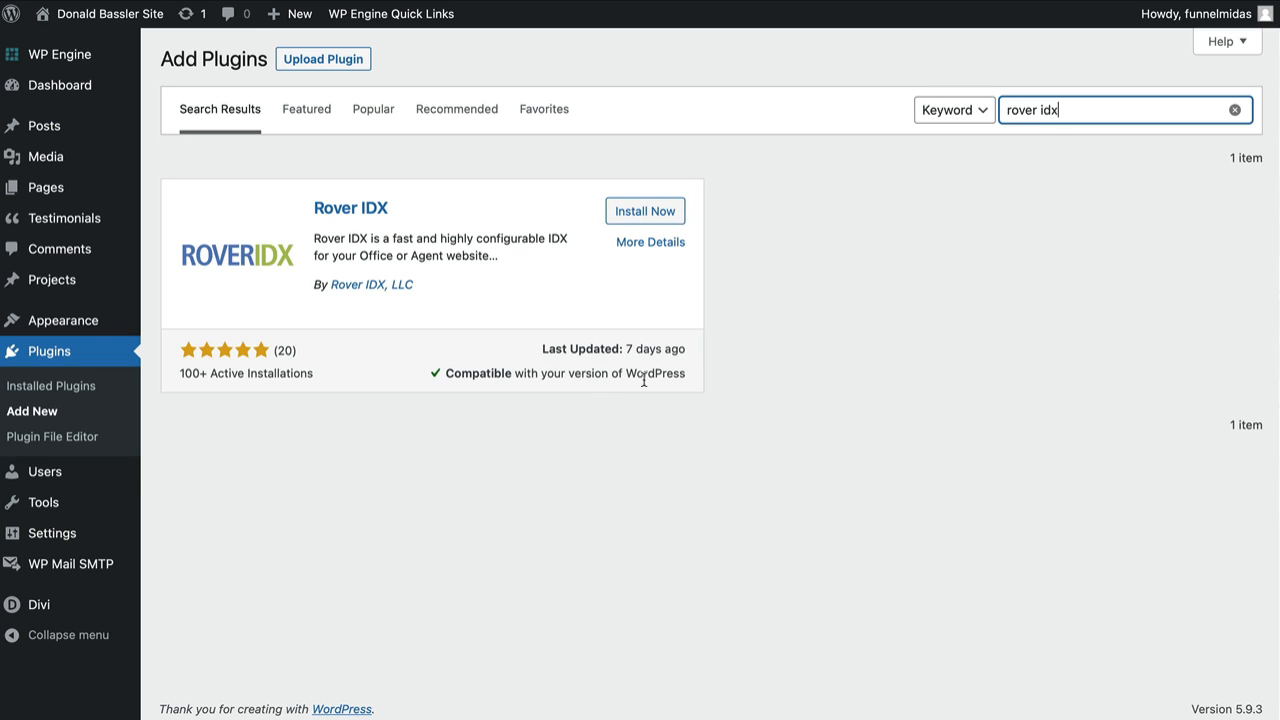
left_click(647, 213)
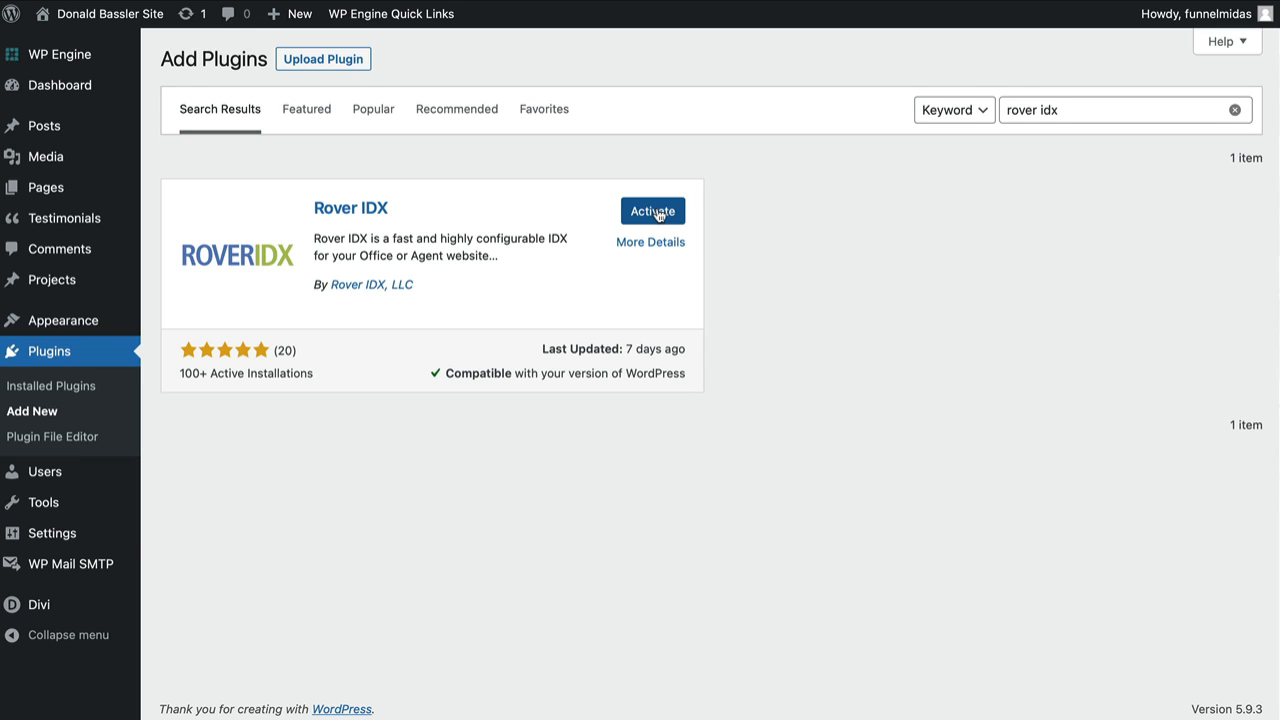
left_click(657, 212)
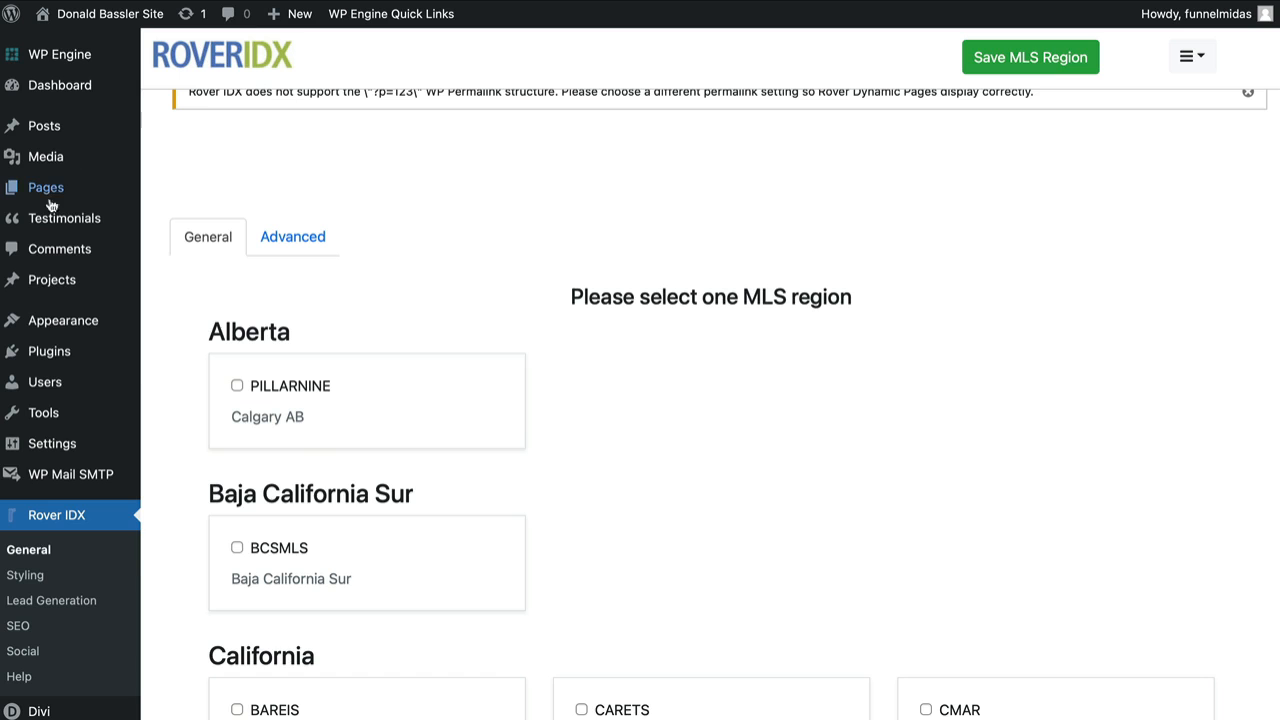
mouse_move(70, 375)
scroll(70, 375, "down", 3)
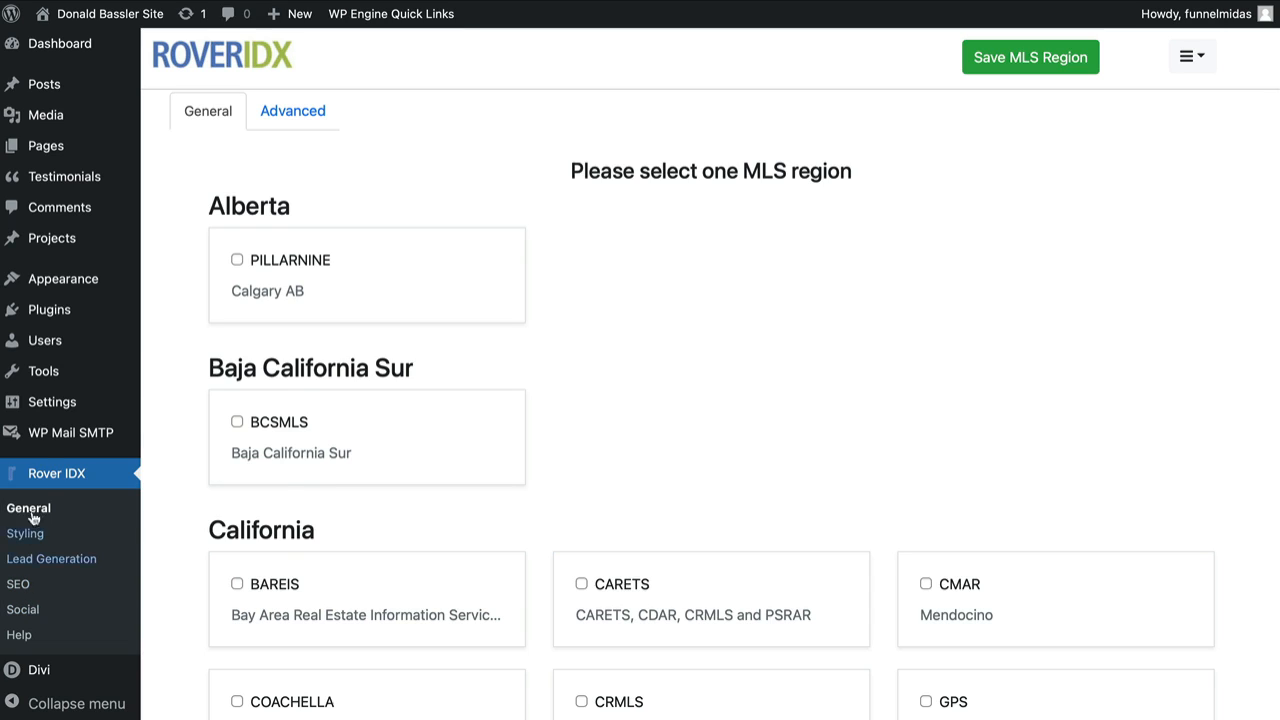
mouse_move(57, 408)
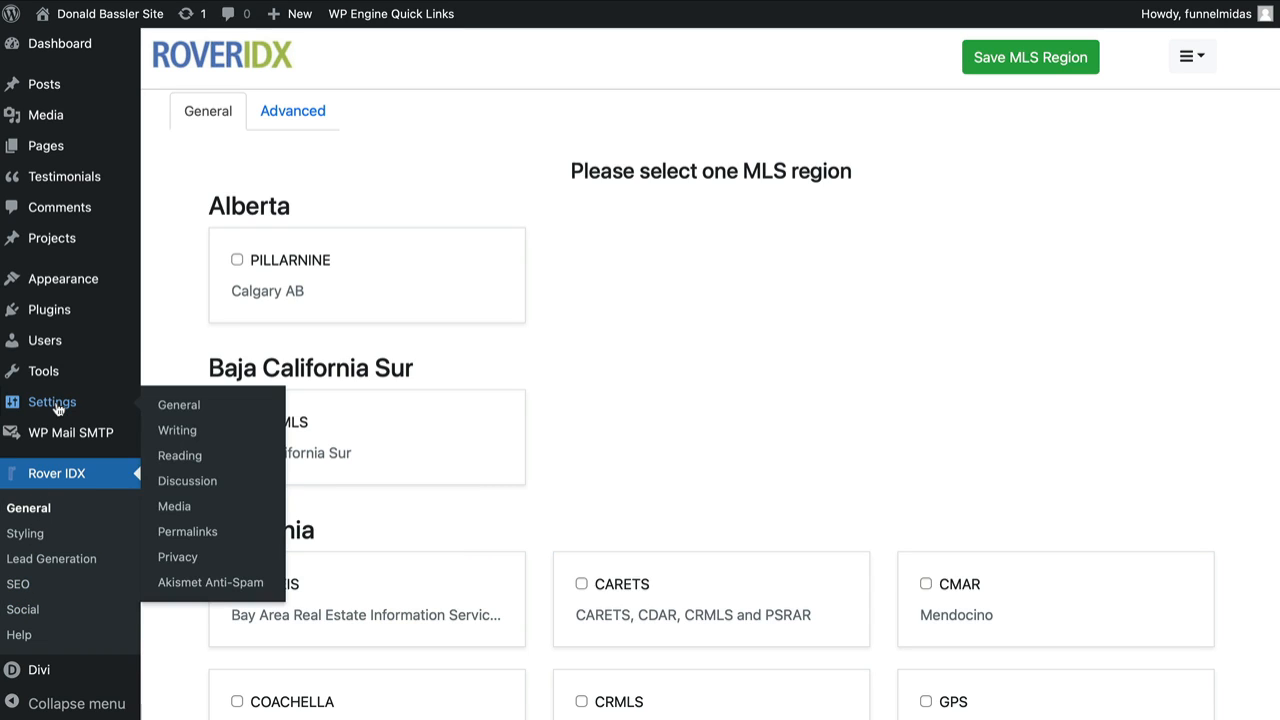
Step: Save the Post name permalink structure (/%postname%/), then follow the link to pick an MLS region
left_click(168, 537)
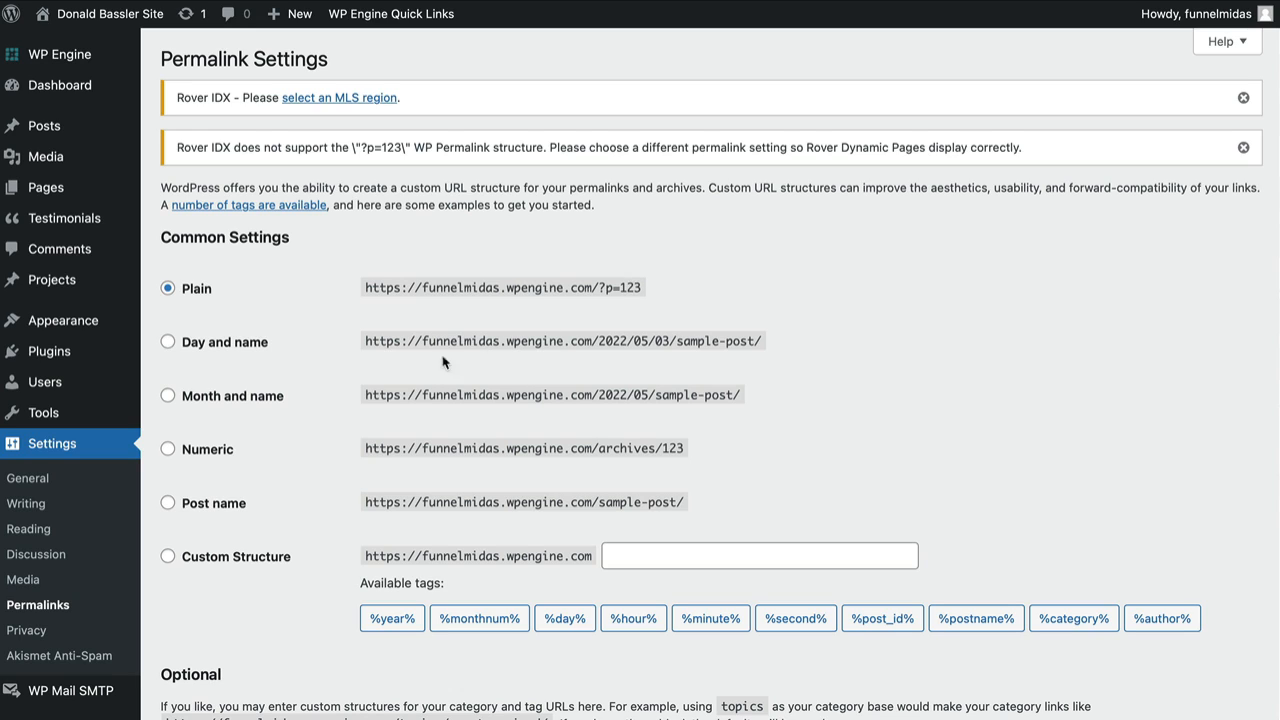
left_click(167, 504)
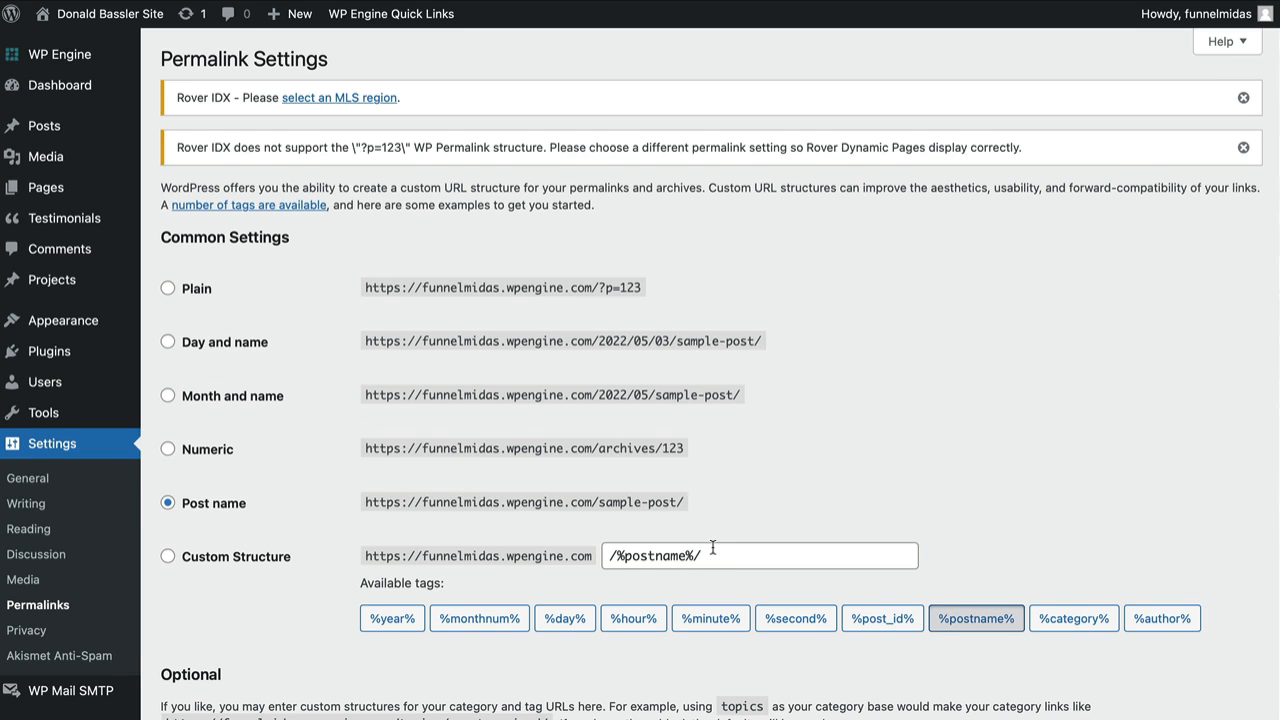
scroll(713, 548, "down", 1)
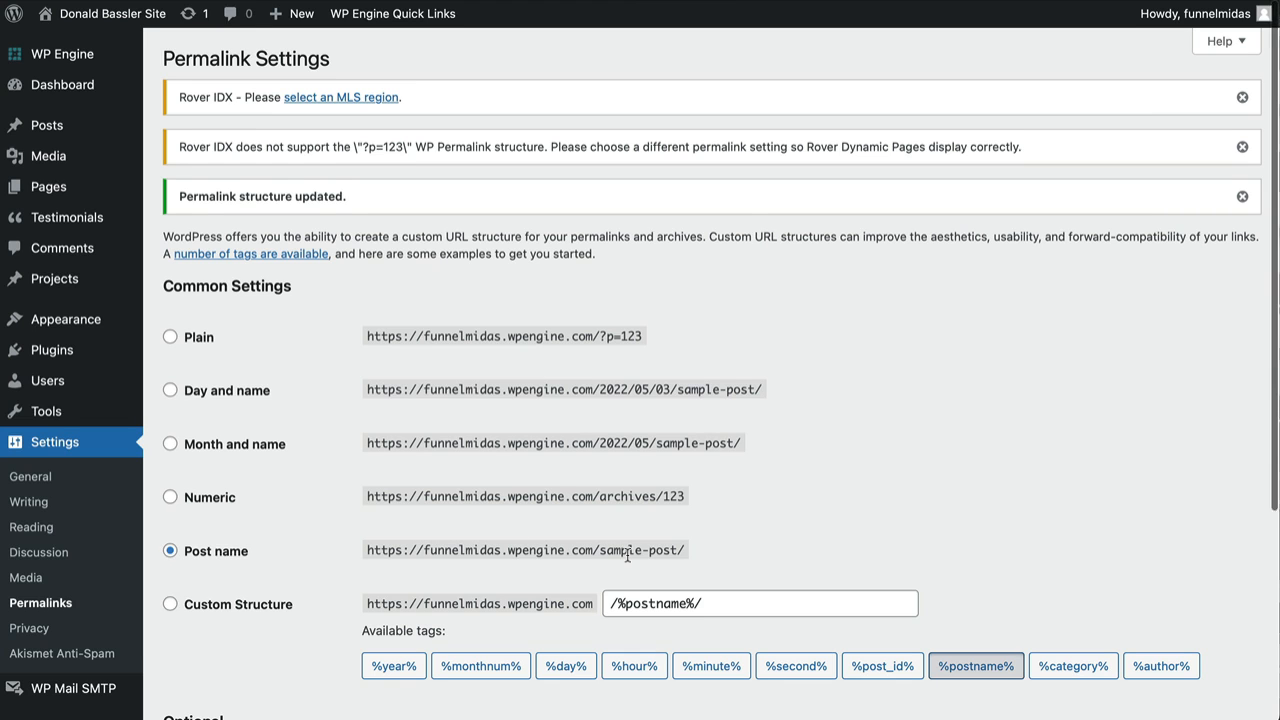
scroll(627, 555, "down", 5)
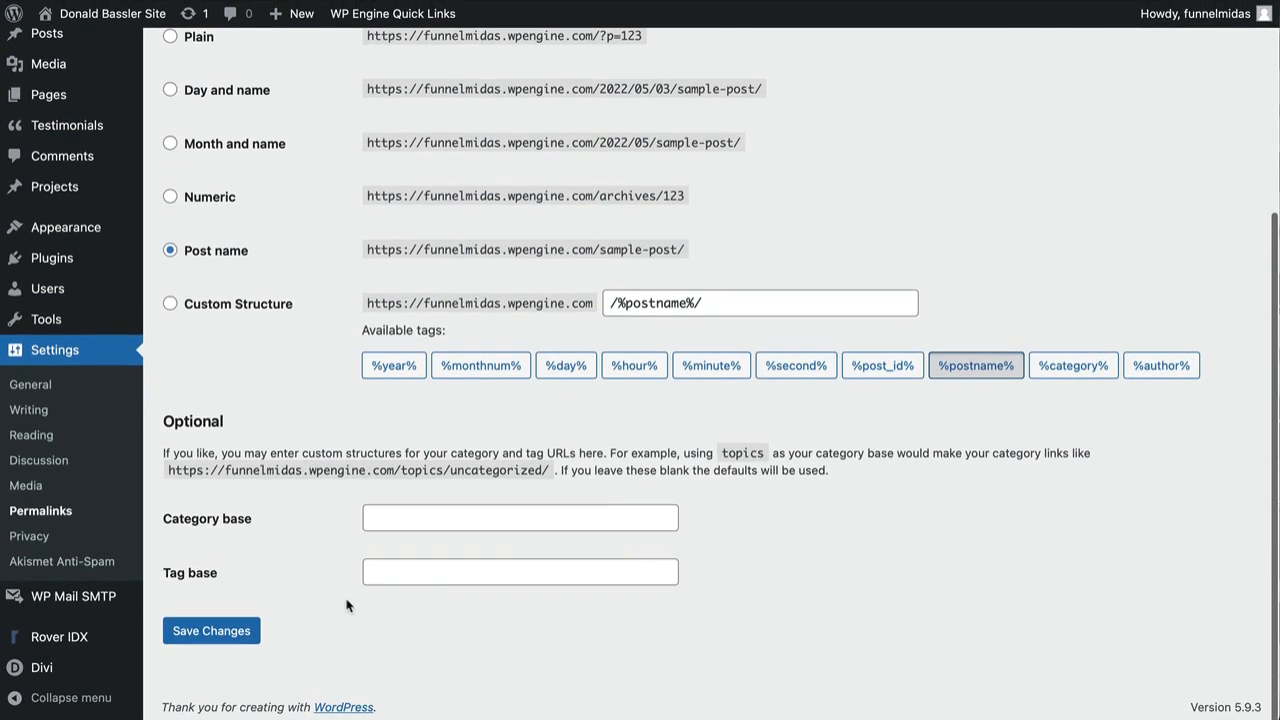
left_click(236, 631)
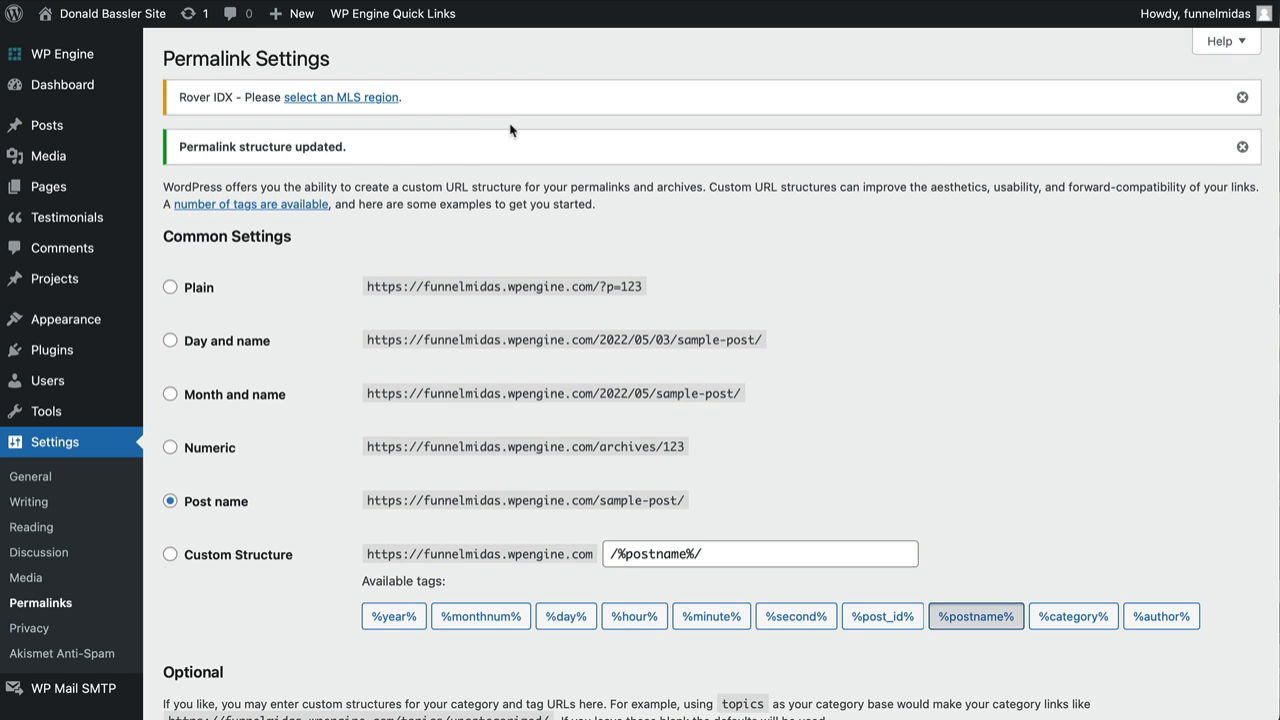
left_click(1242, 147)
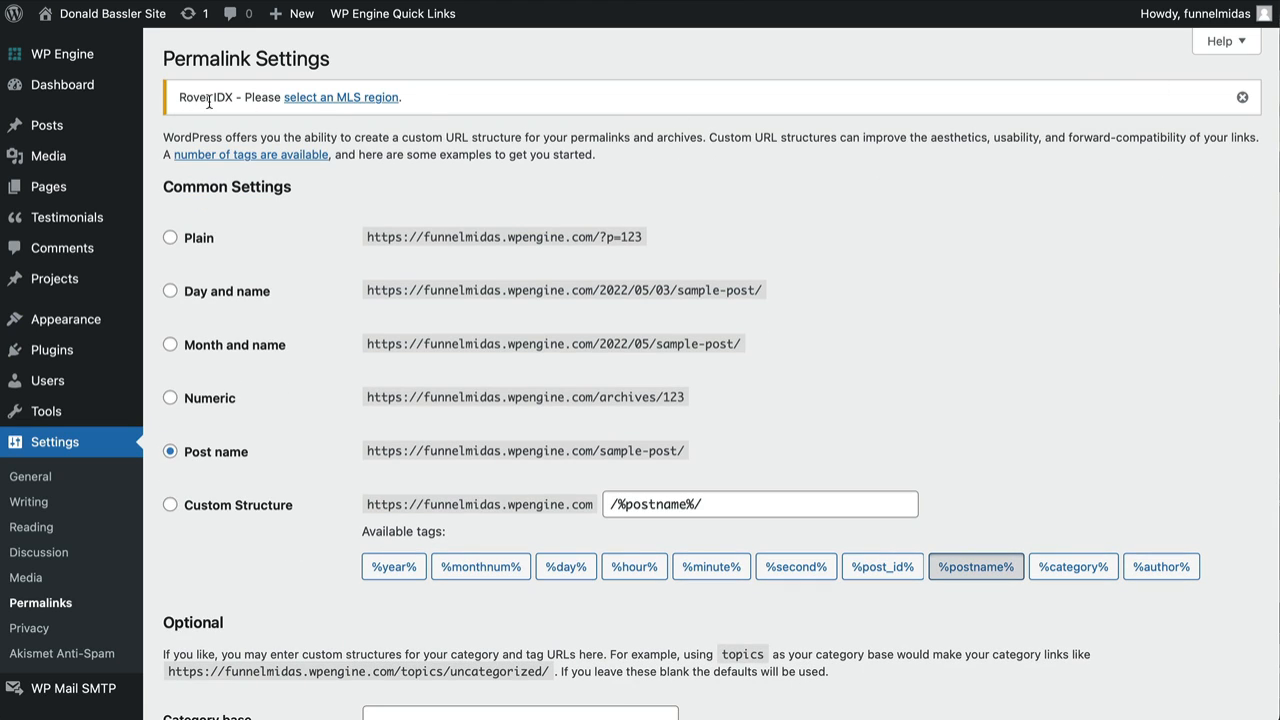
left_click(330, 100)
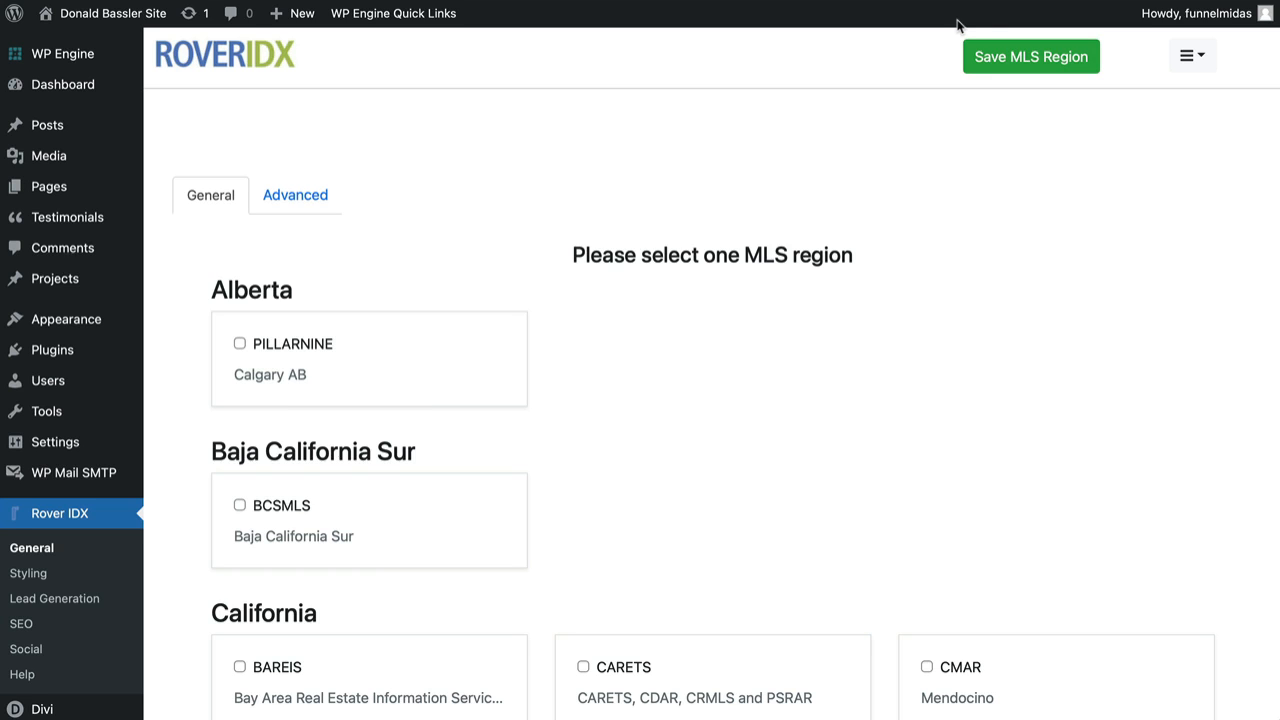
Step: Tick CRMLS under California as the Rover IDX MLS region and save it
scroll(1122, 278, "down", 3)
scroll(1122, 278, "down", 8)
scroll(1122, 278, "down", 16)
scroll(1122, 278, "down", 2)
scroll(1122, 278, "up", 20)
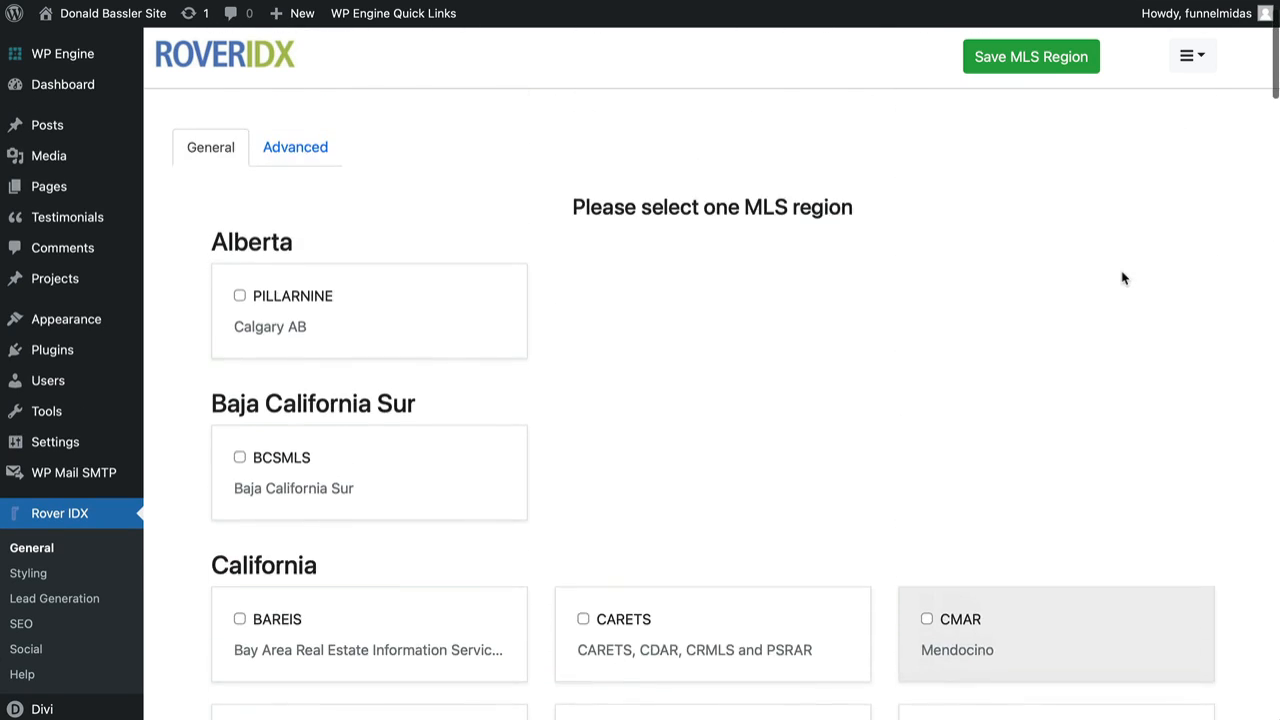
scroll(1122, 278, "down", 5)
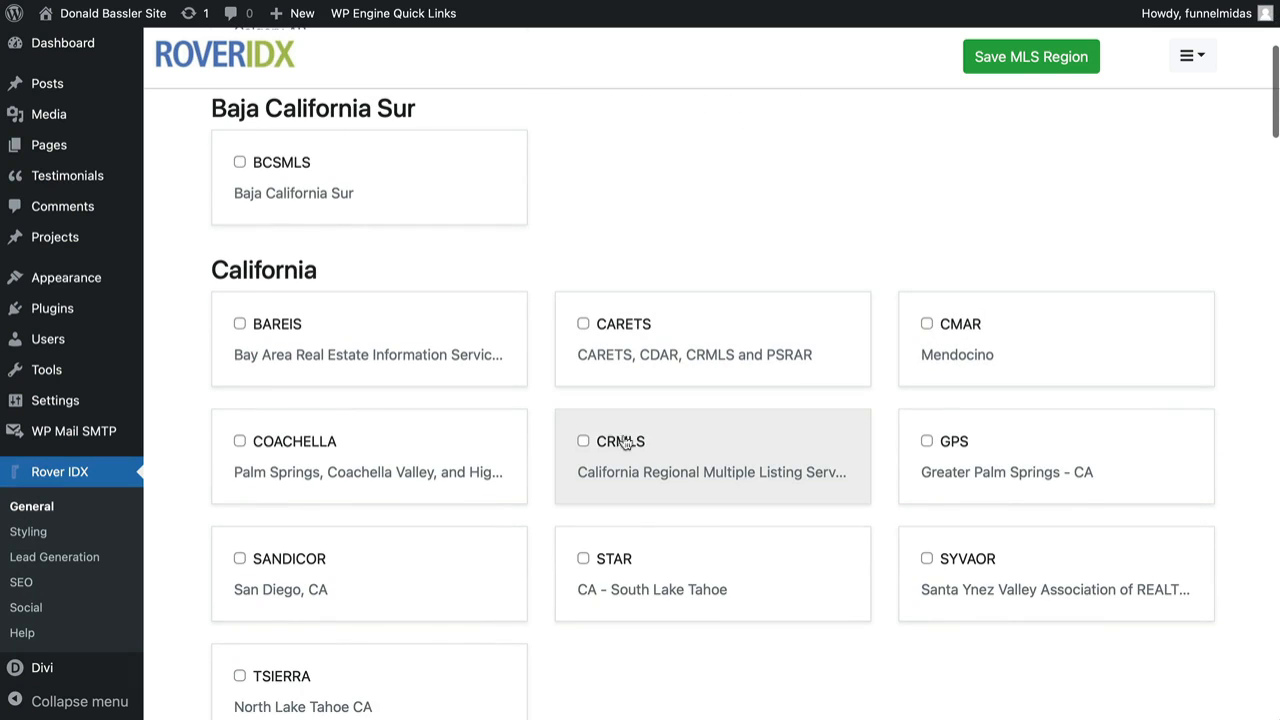
left_click(584, 441)
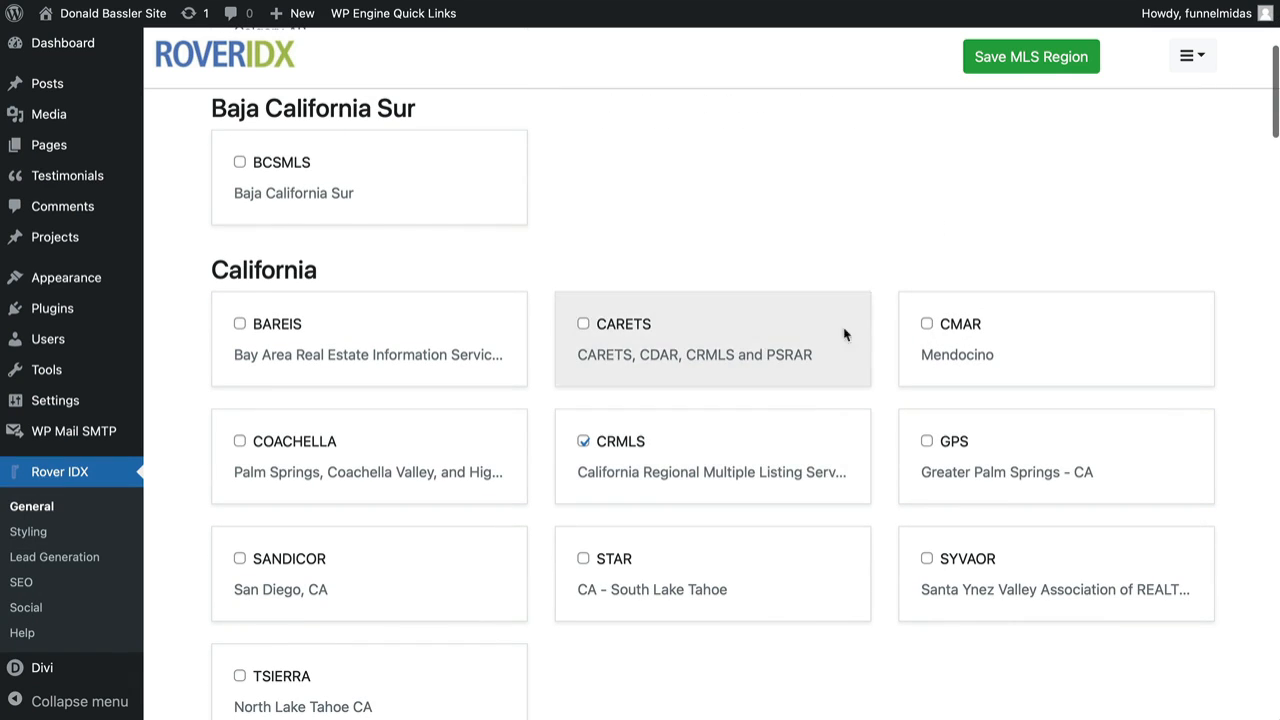
left_click(1020, 62)
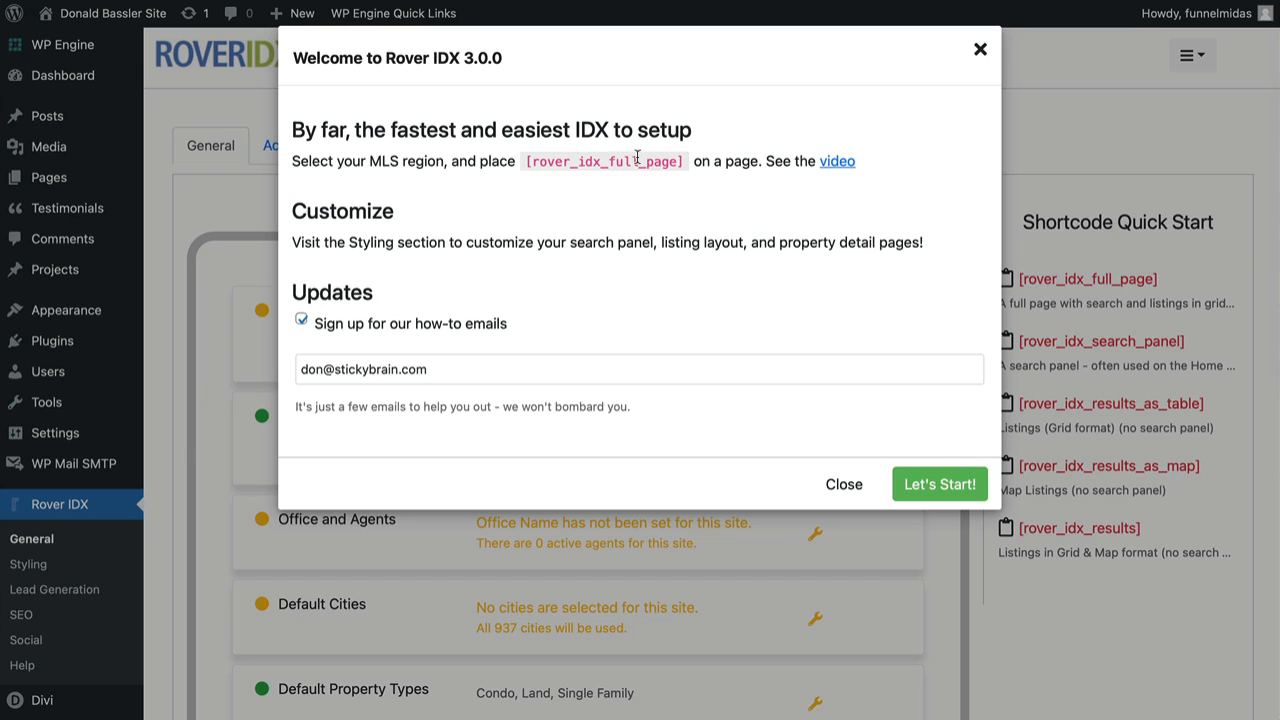
Step: Highlight the [rover_idx_full_page] shortcode in the Welcome to Rover IDX dialog
left_click_drag(526, 161, 689, 161)
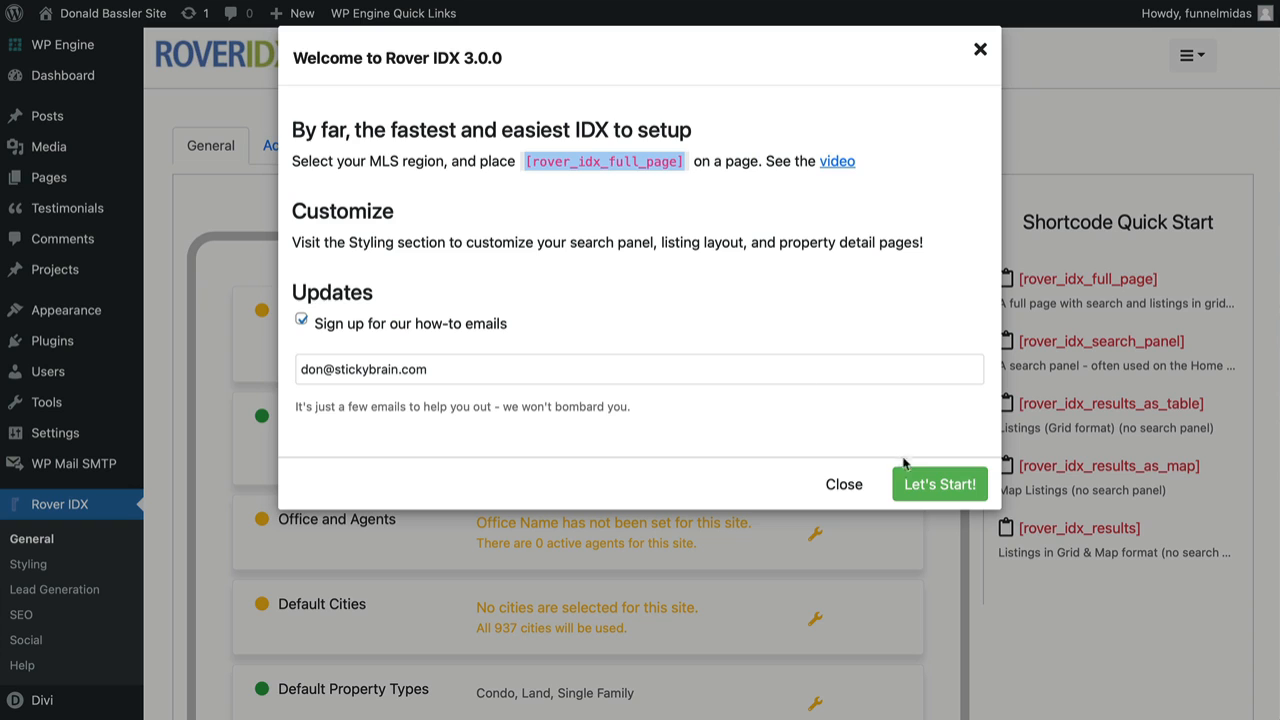
Step: Dismiss the welcome with Let's Start! and open Manage for Default Property Types
left_click(926, 485)
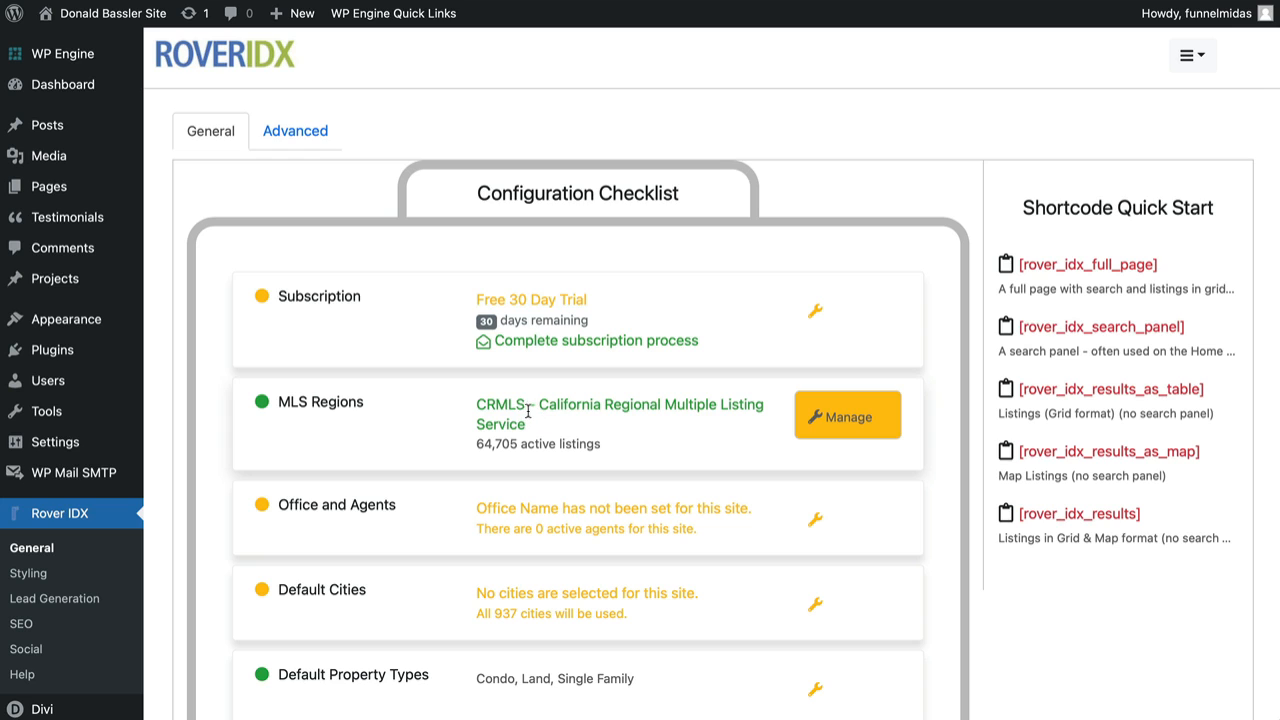
scroll(542, 412, "down", 2)
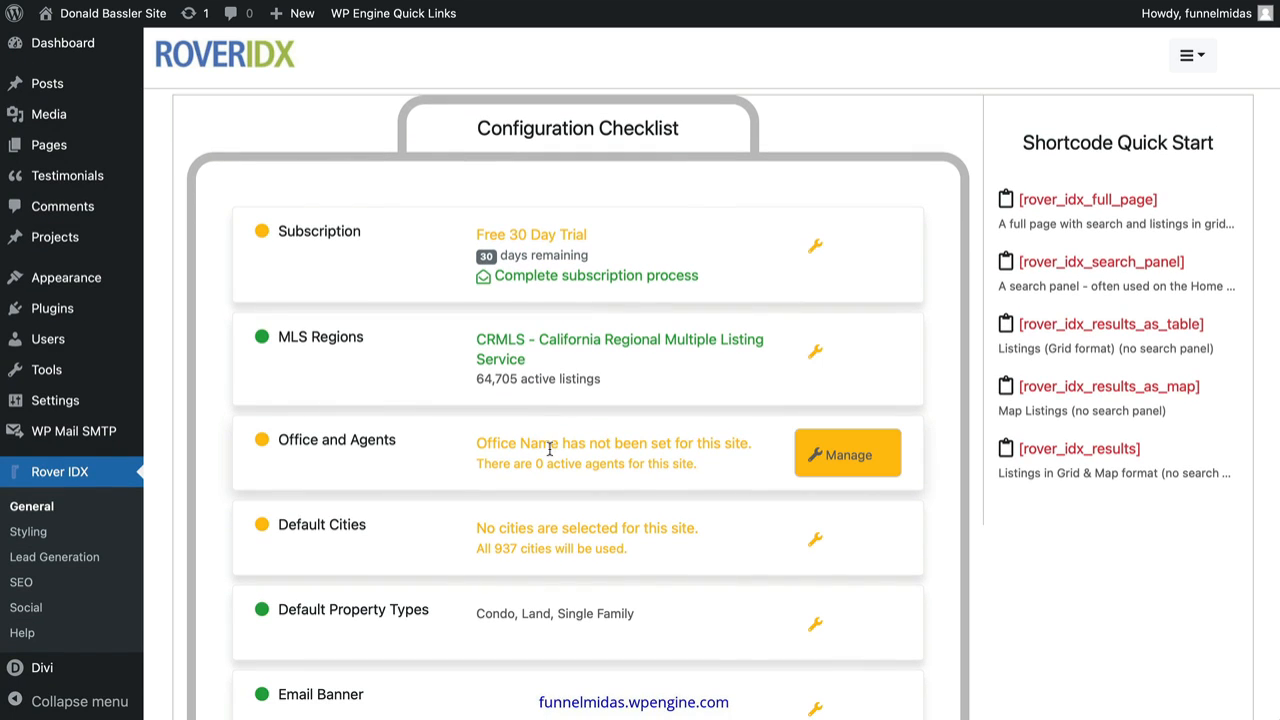
scroll(545, 452, "down", 3)
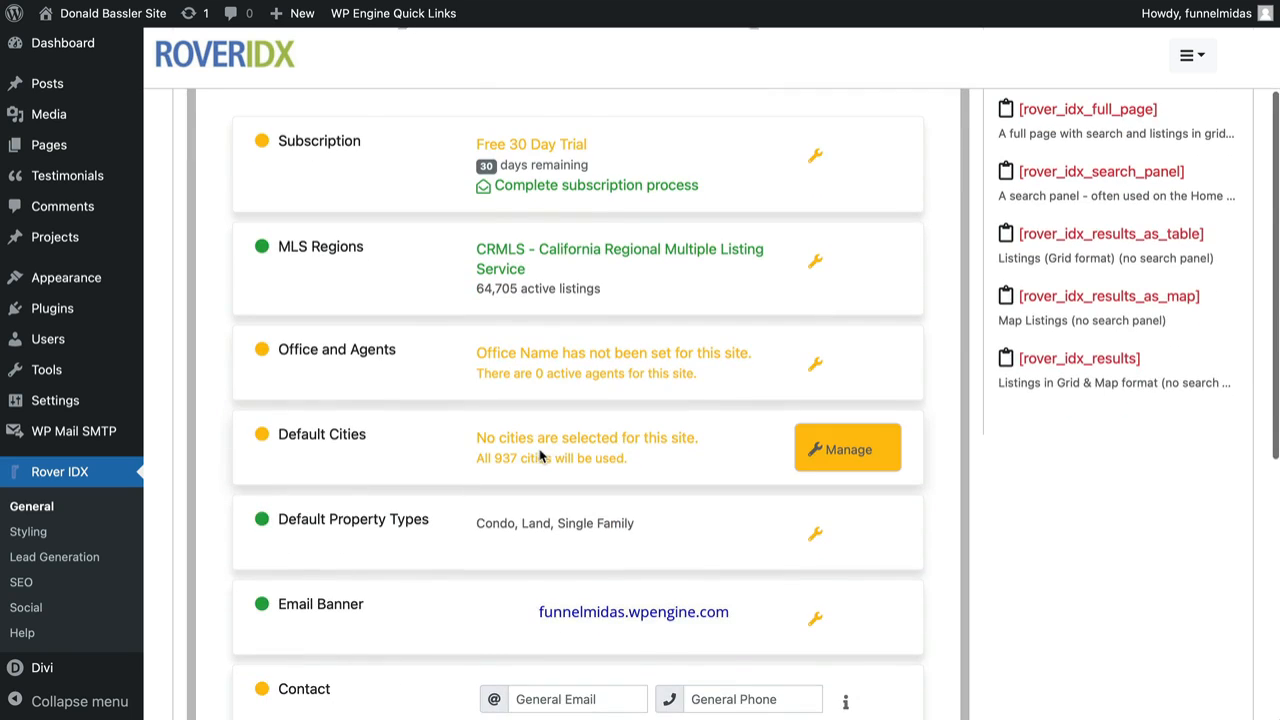
scroll(540, 456, "down", 2)
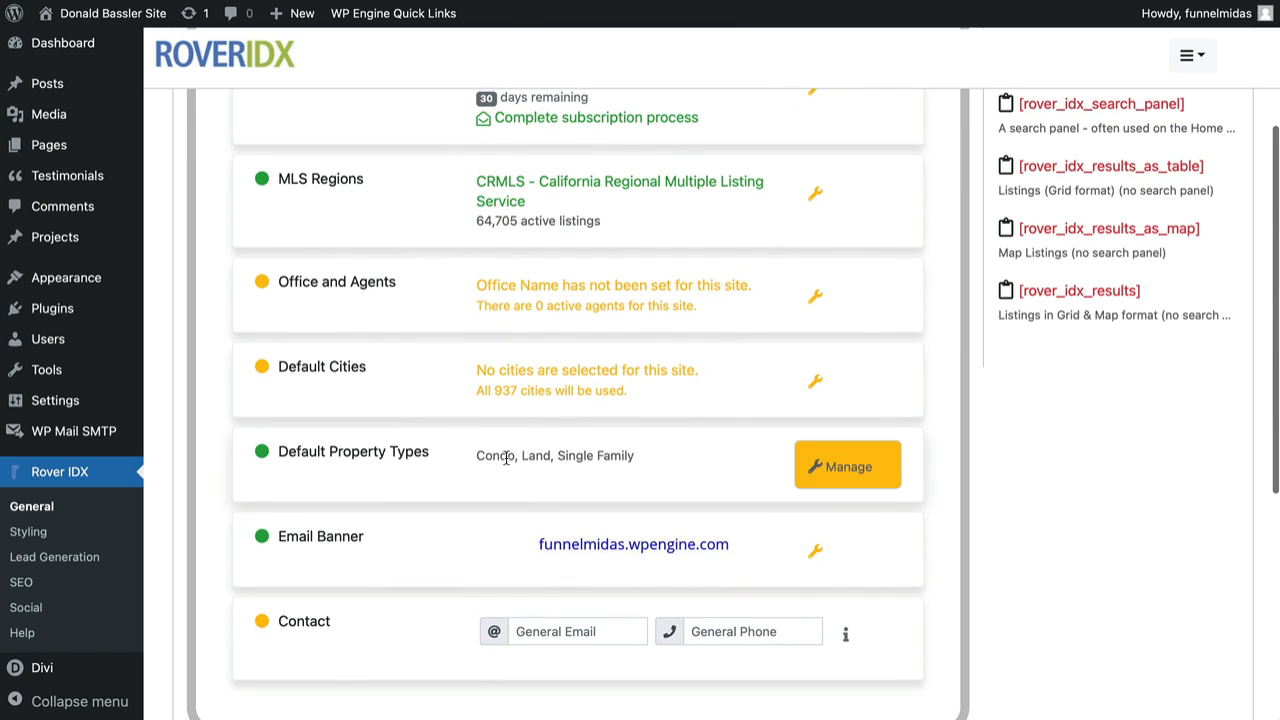
left_click(836, 478)
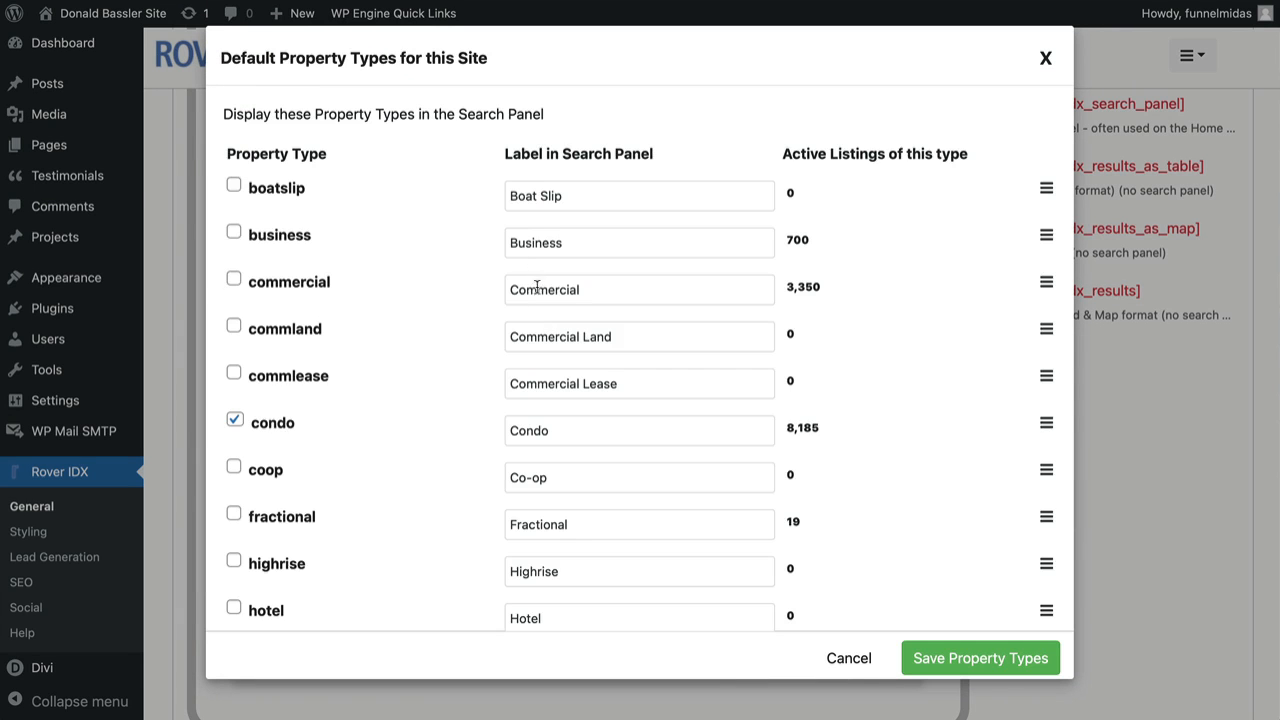
Step: Untick Land, tick Townhouse and Rental, save the property types and close the dialog
scroll(790, 260, "down", 2)
scroll(790, 260, "down", 2)
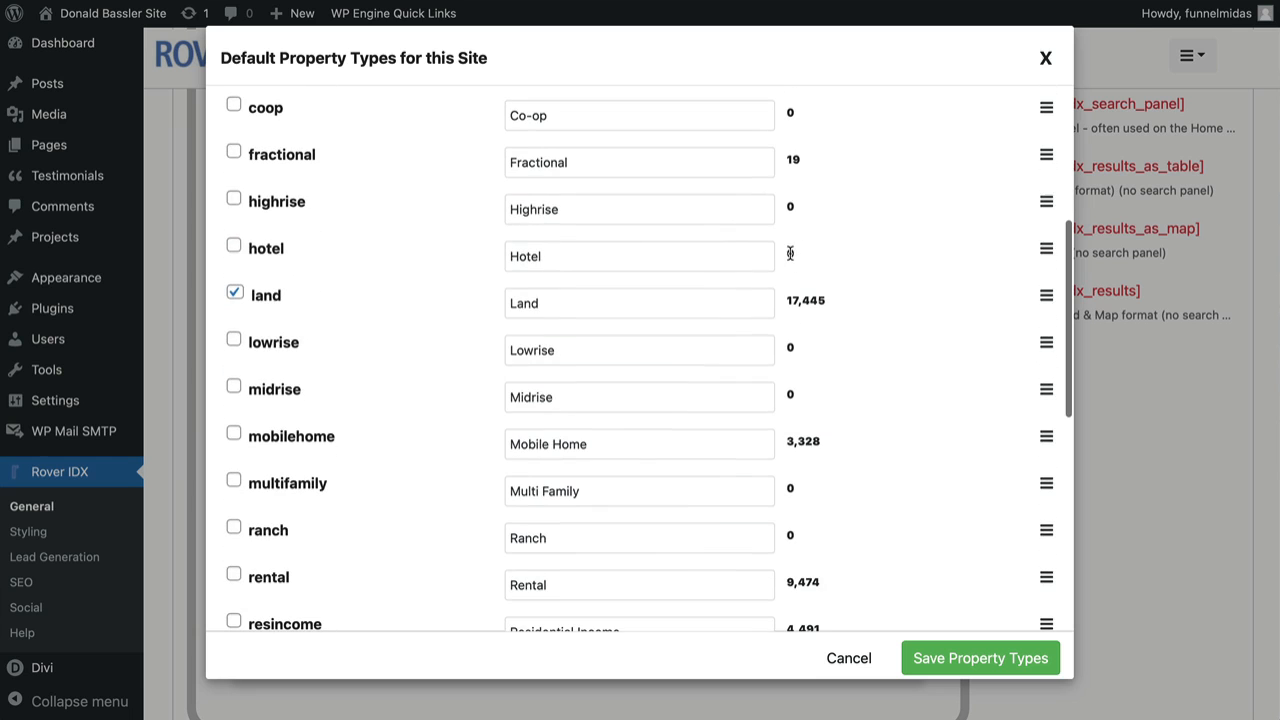
left_click(235, 297)
scroll(429, 343, "down", 3)
left_click(233, 392)
scroll(339, 436, "up", 1)
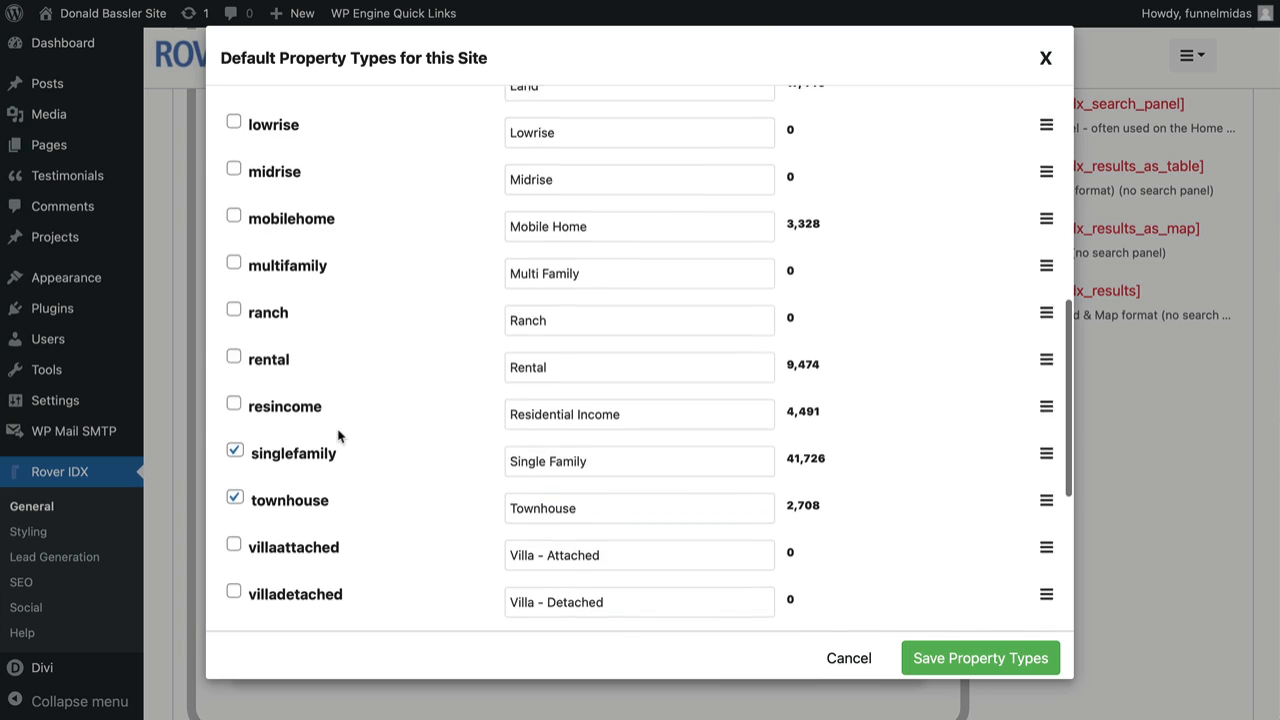
scroll(339, 430, "up", 1)
left_click(236, 442)
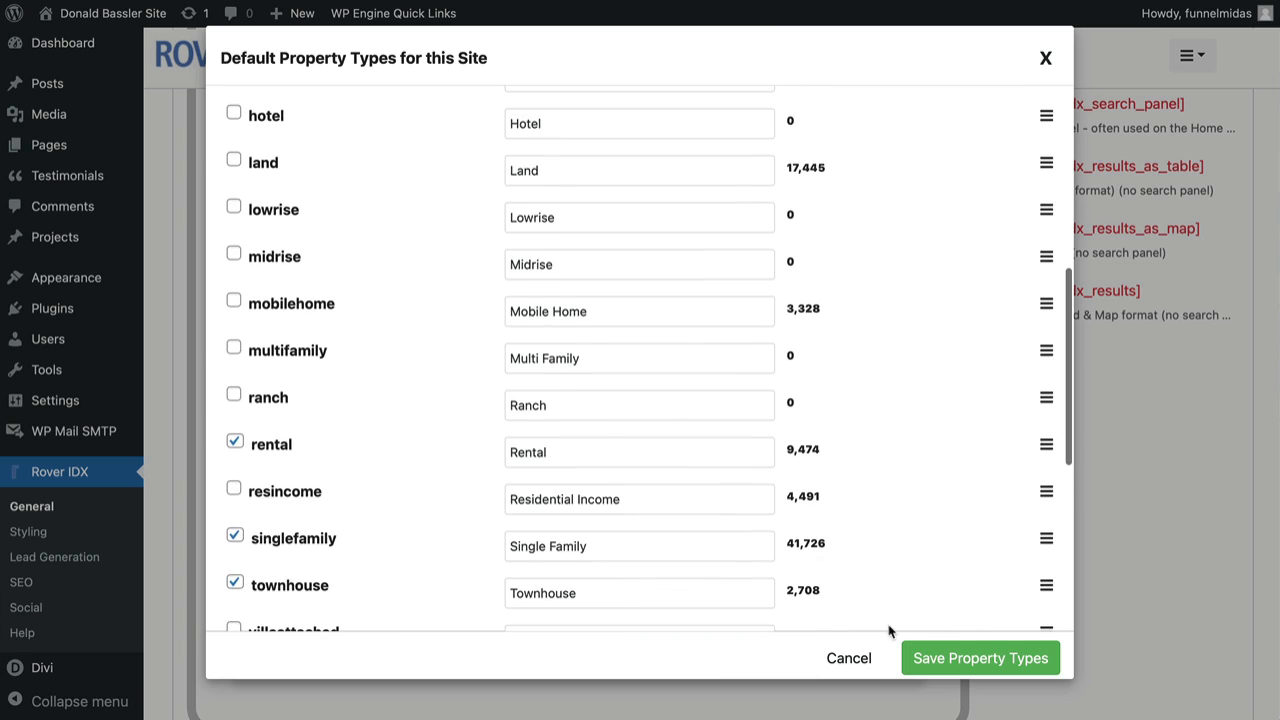
left_click(940, 660)
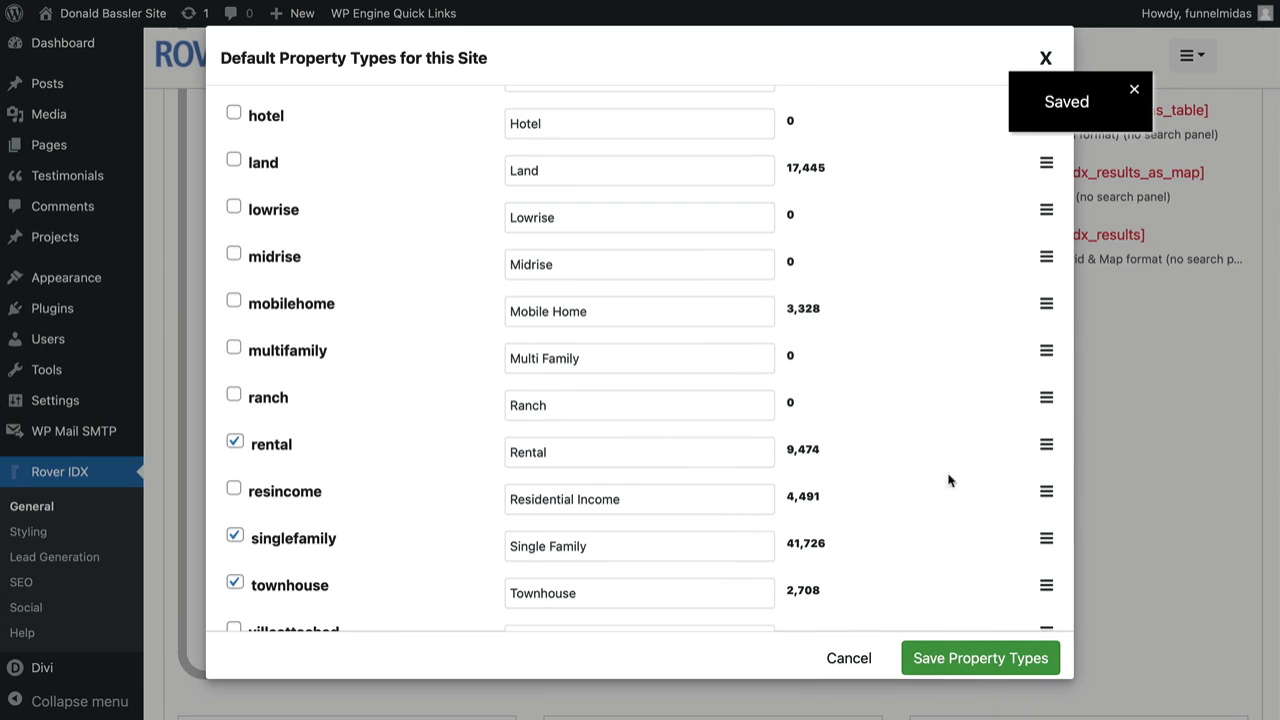
left_click(1046, 59)
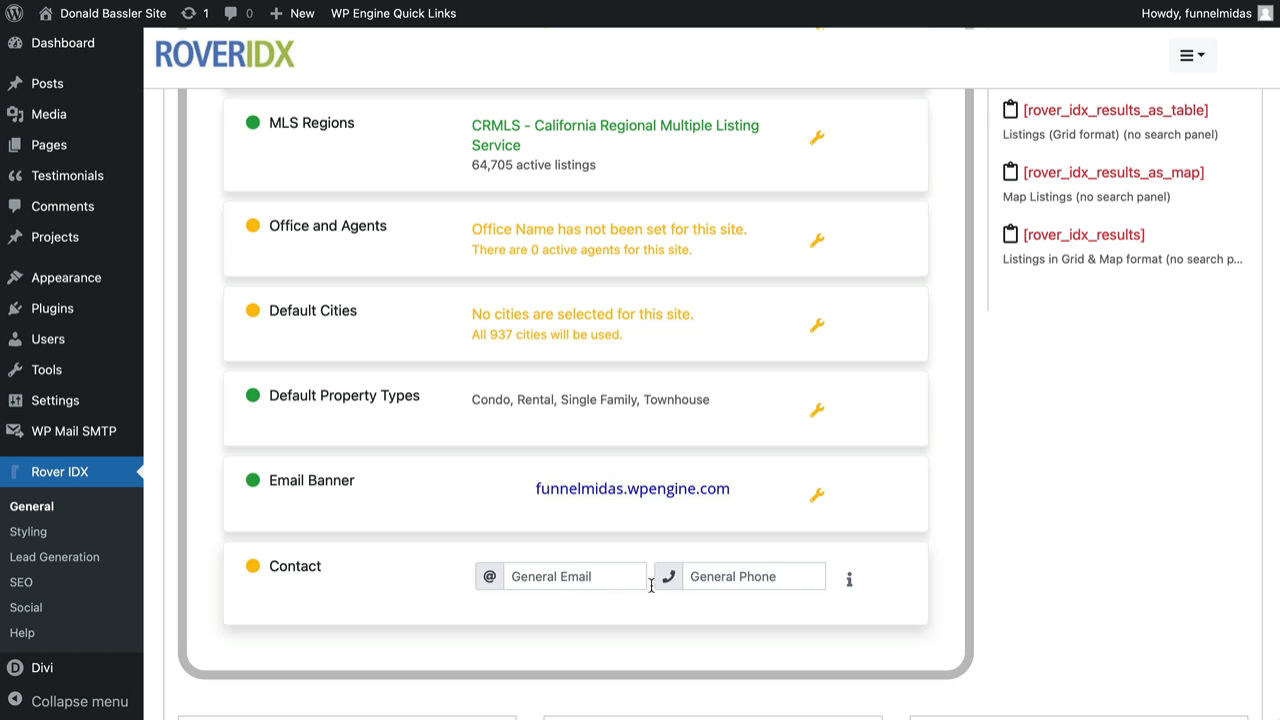
scroll(730, 585, "down", 5)
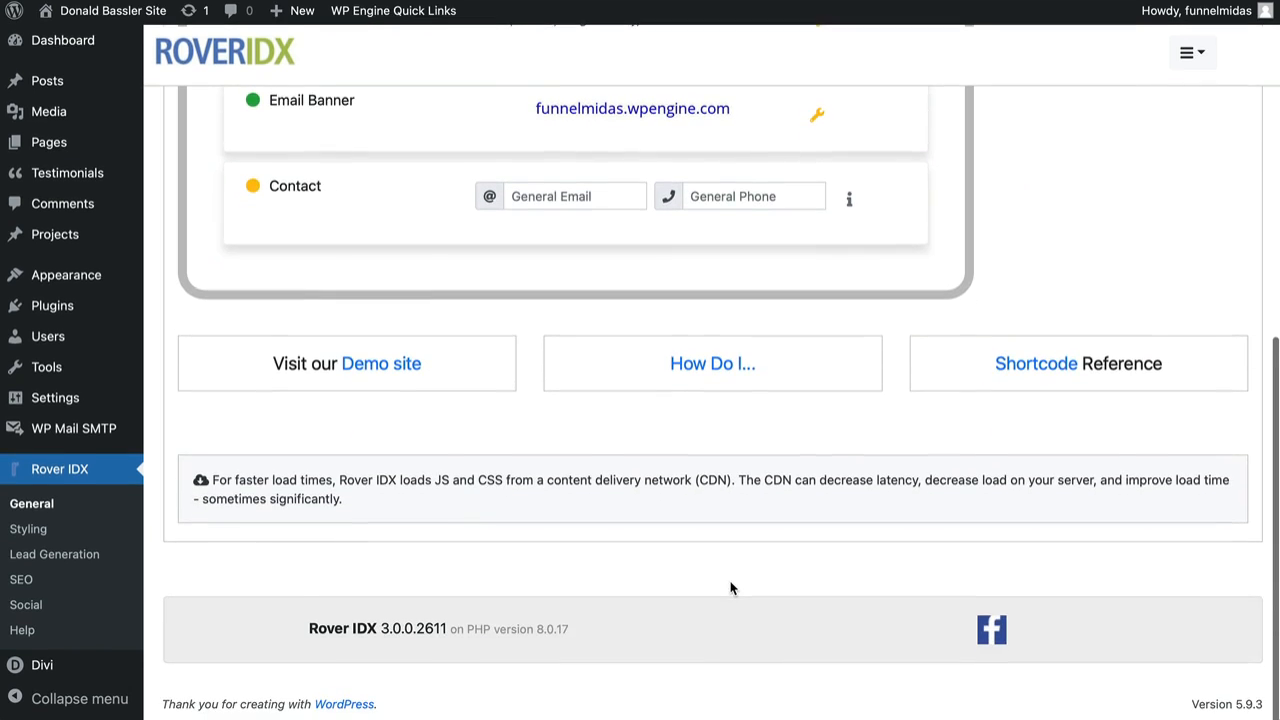
scroll(730, 588, "up", 5)
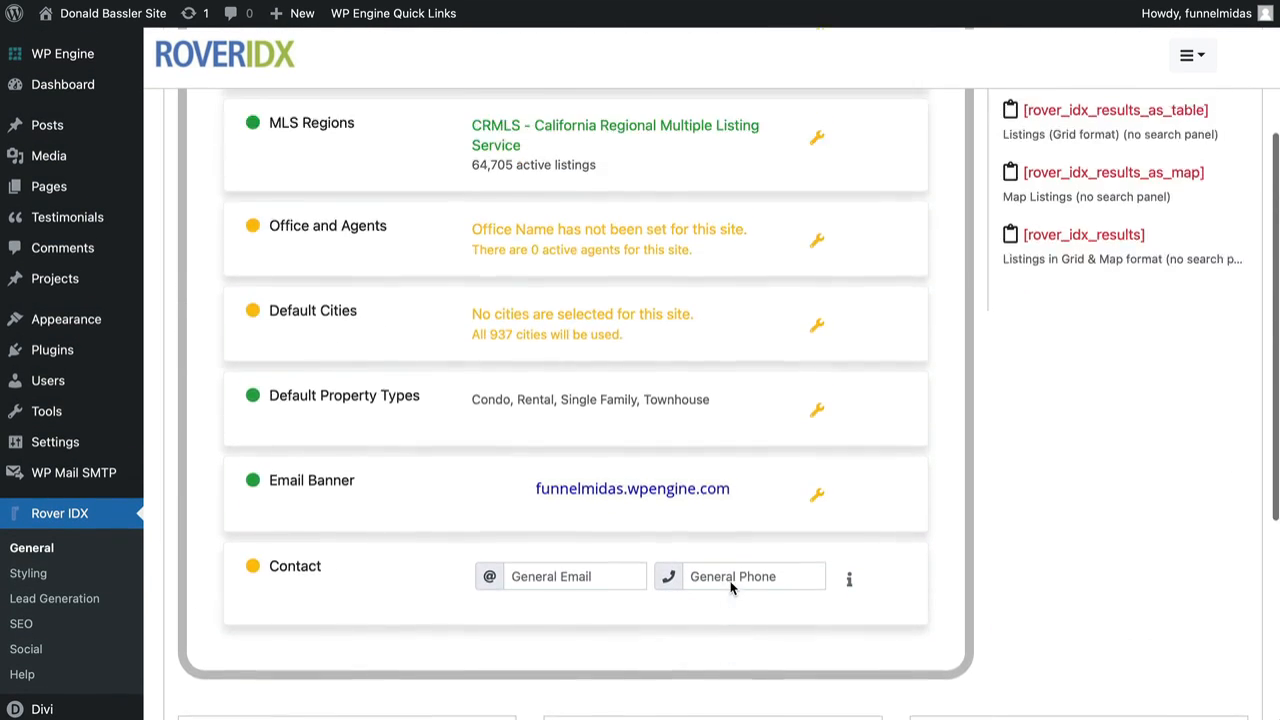
scroll(730, 588, "down", 4)
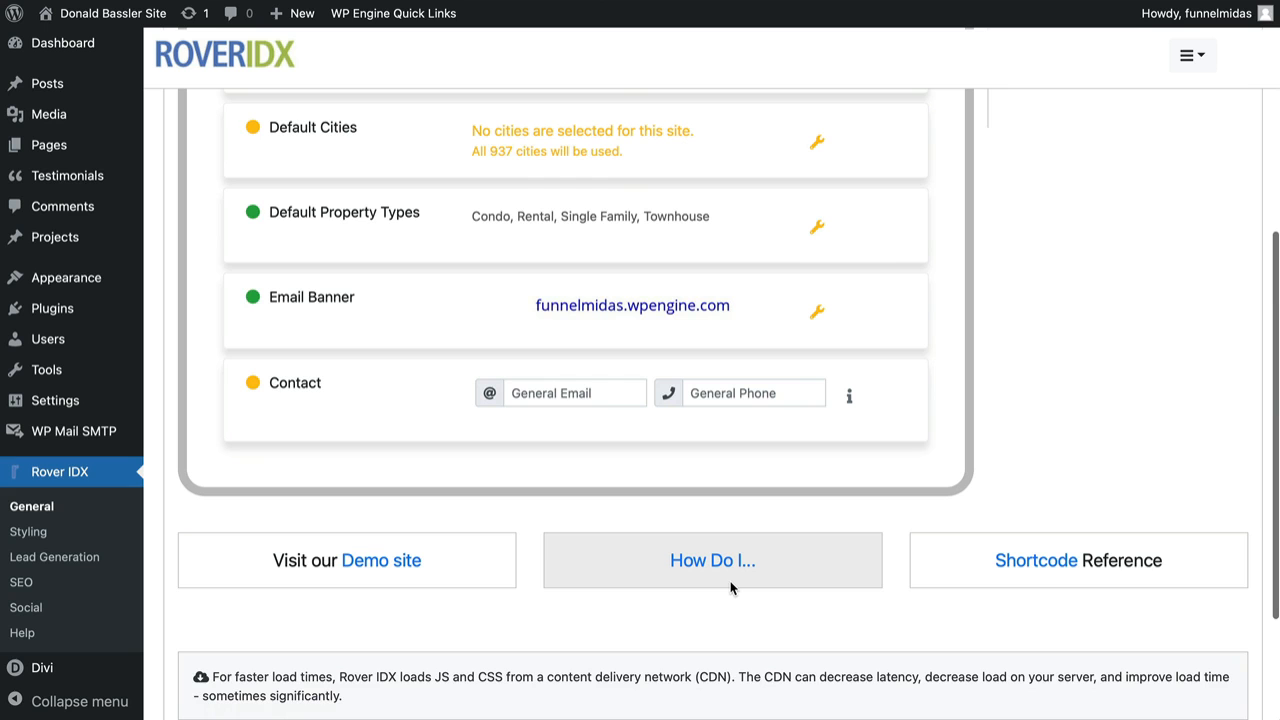
scroll(730, 588, "up", 5)
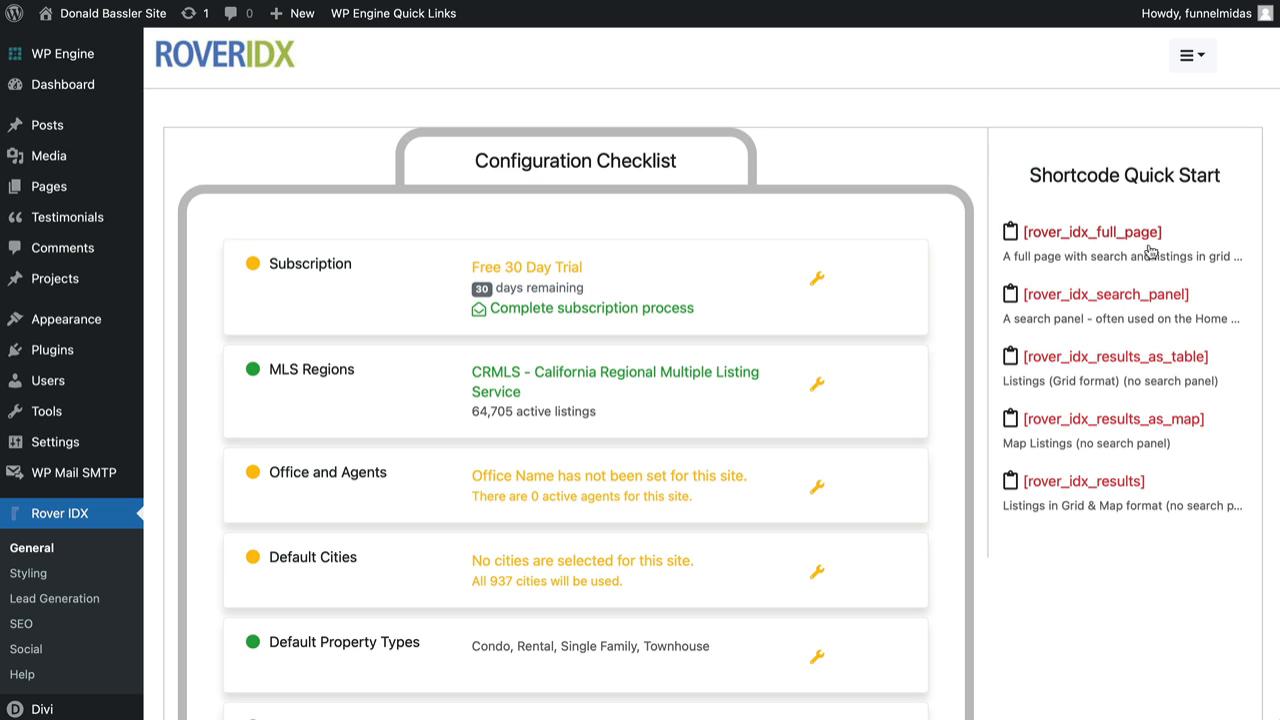
left_click(575, 309)
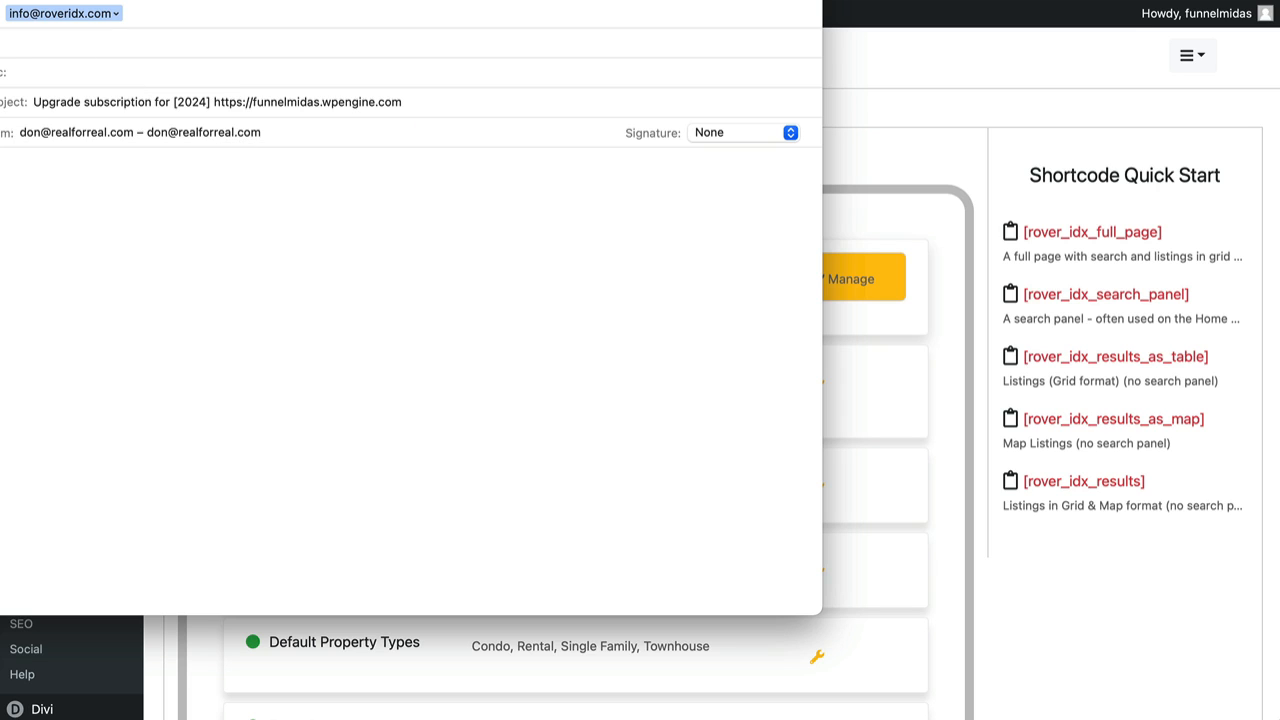
key("super+w")
left_click(338, 344)
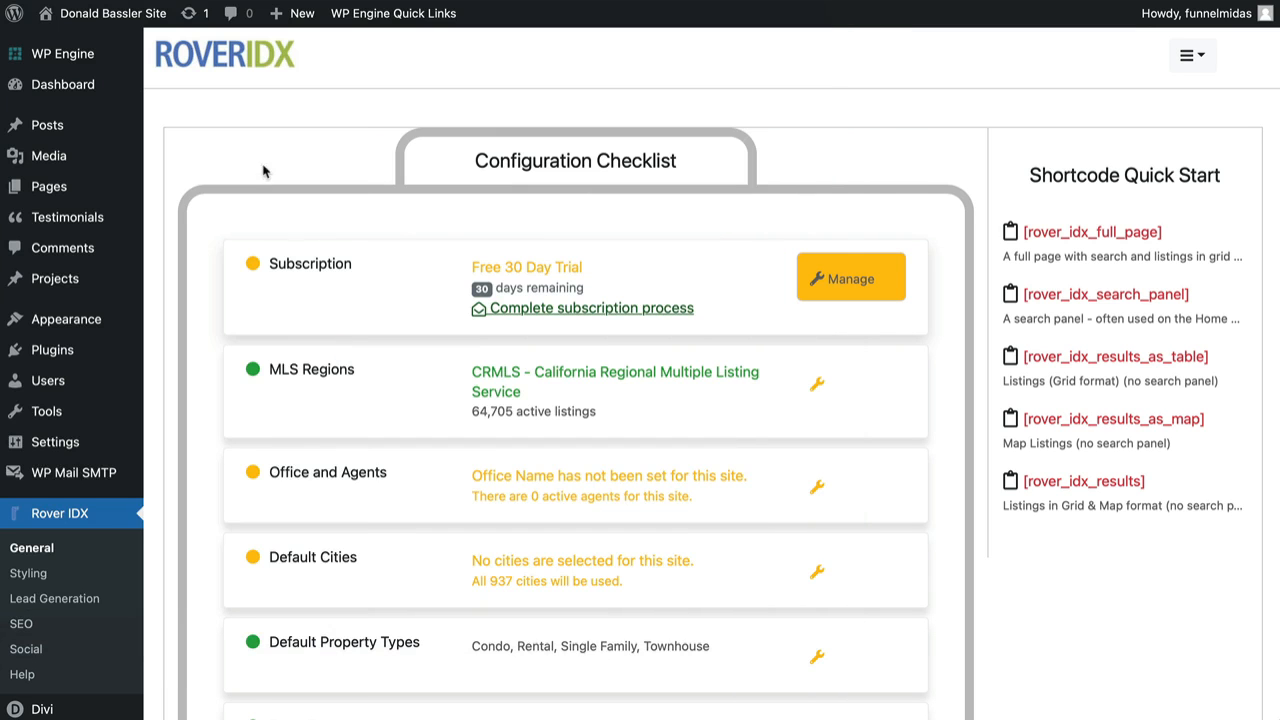
left_click(851, 285)
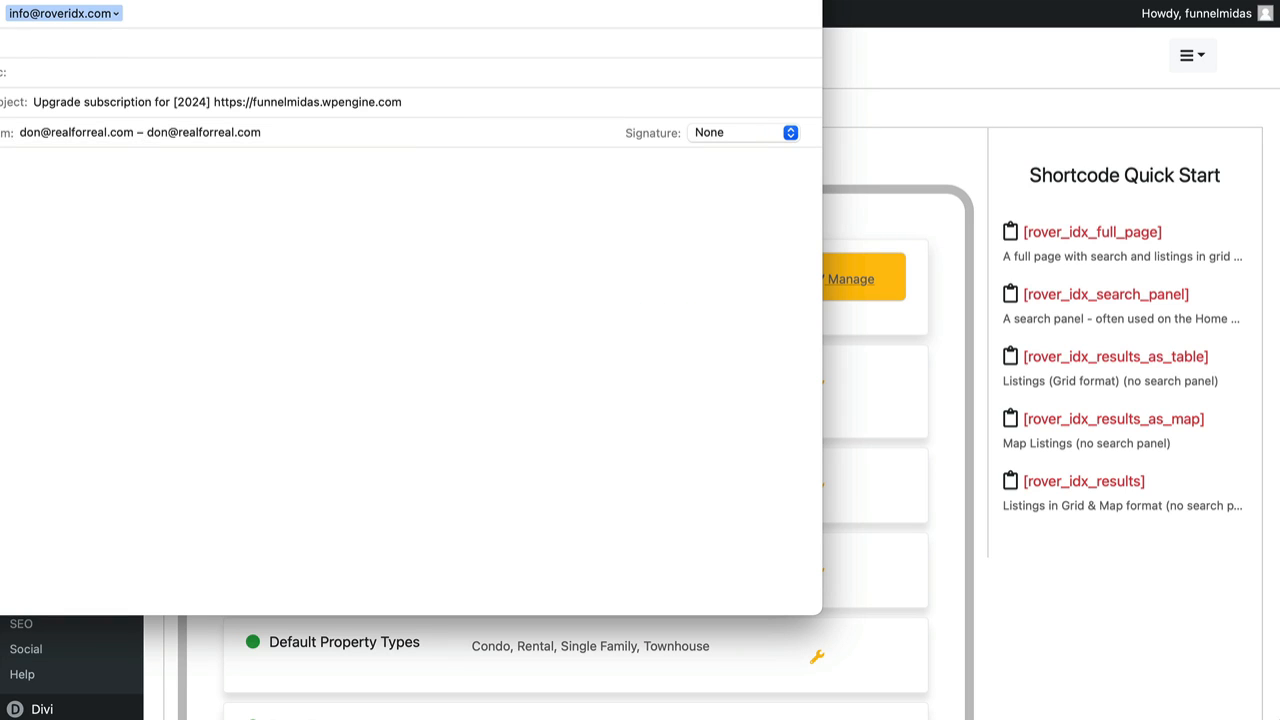
key("super+w")
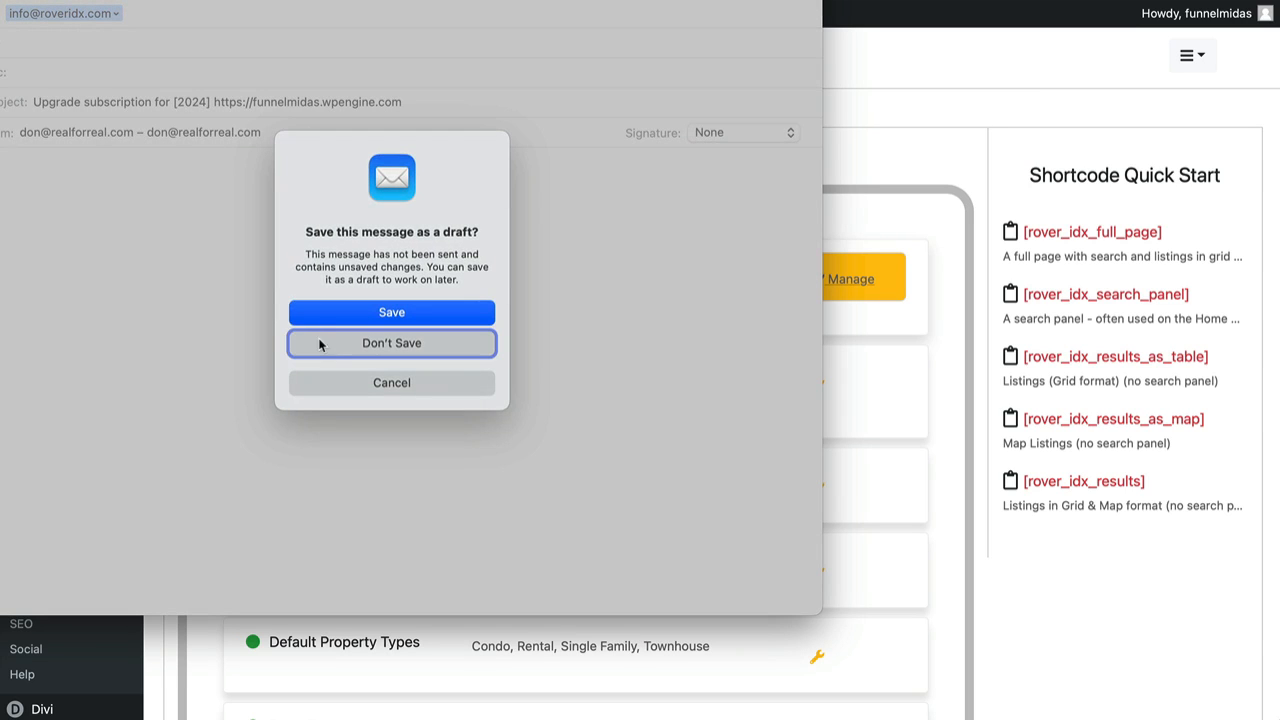
left_click(328, 354)
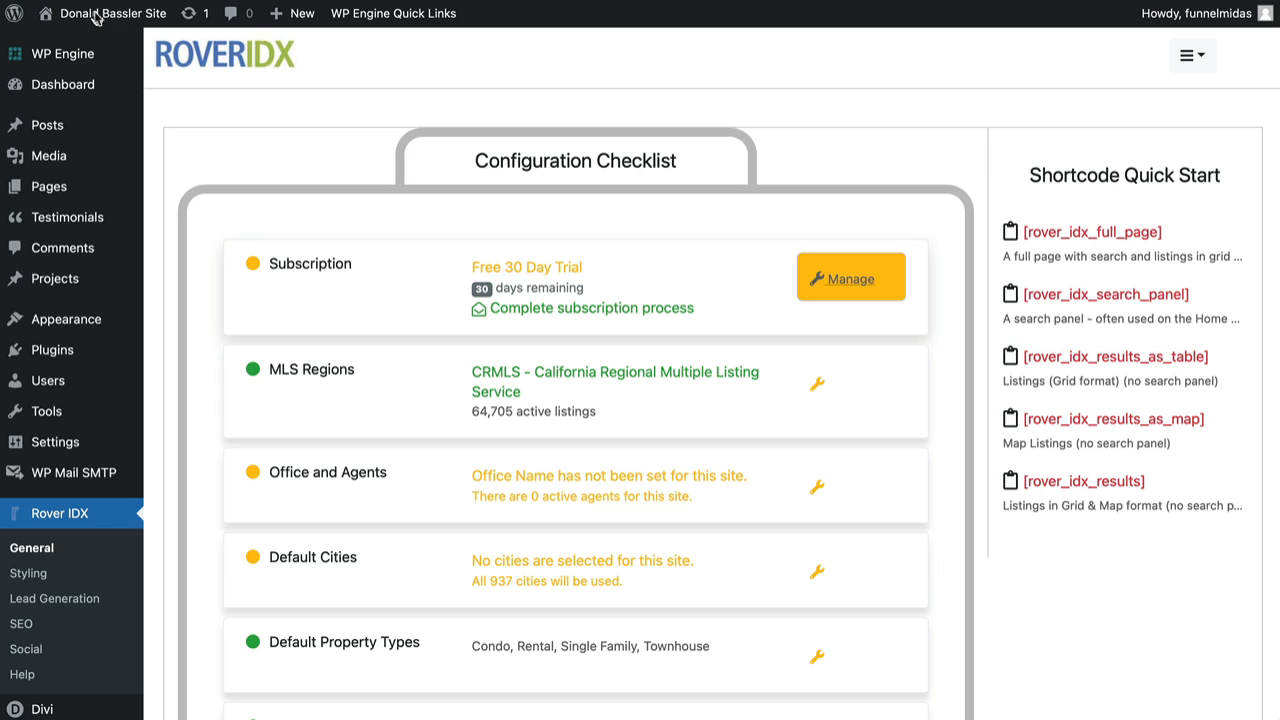
Step: Visit the live site's homepage and scroll down to the IDX map and search bar
mouse_move(95, 20)
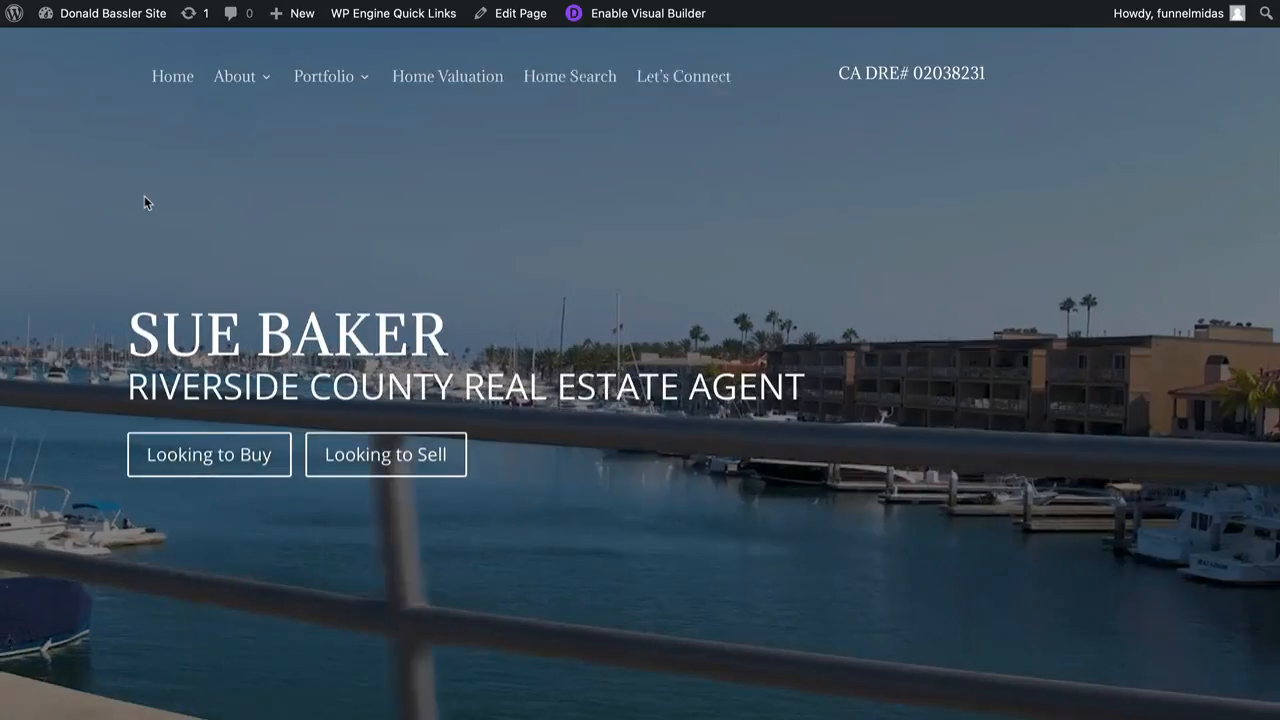
scroll(144, 203, "down", 4)
scroll(144, 203, "down", 15)
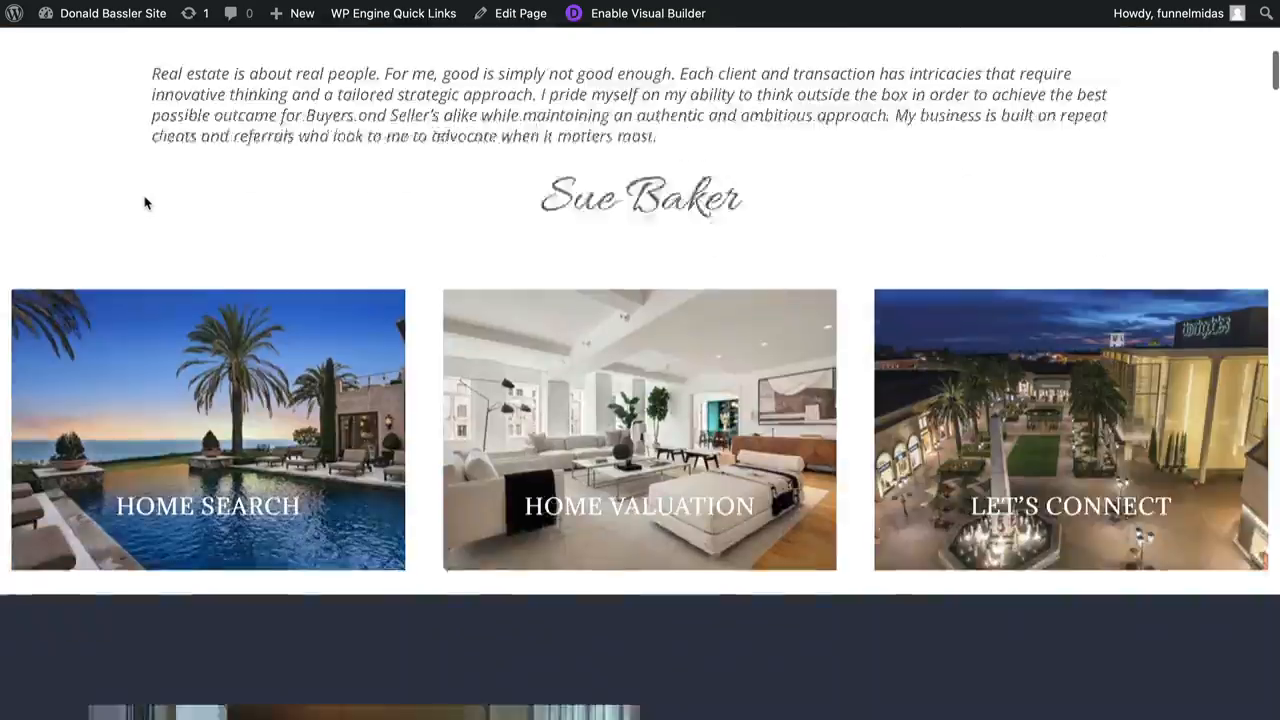
scroll(144, 203, "down", 15)
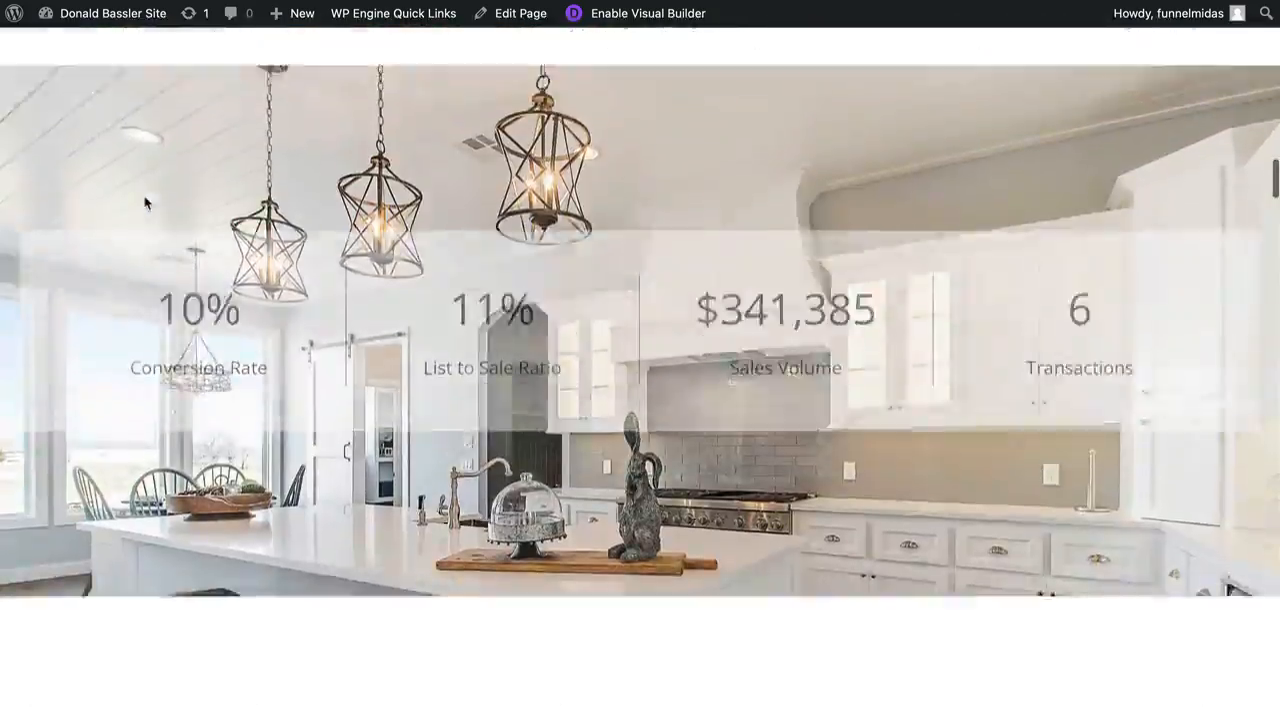
scroll(144, 203, "down", 9)
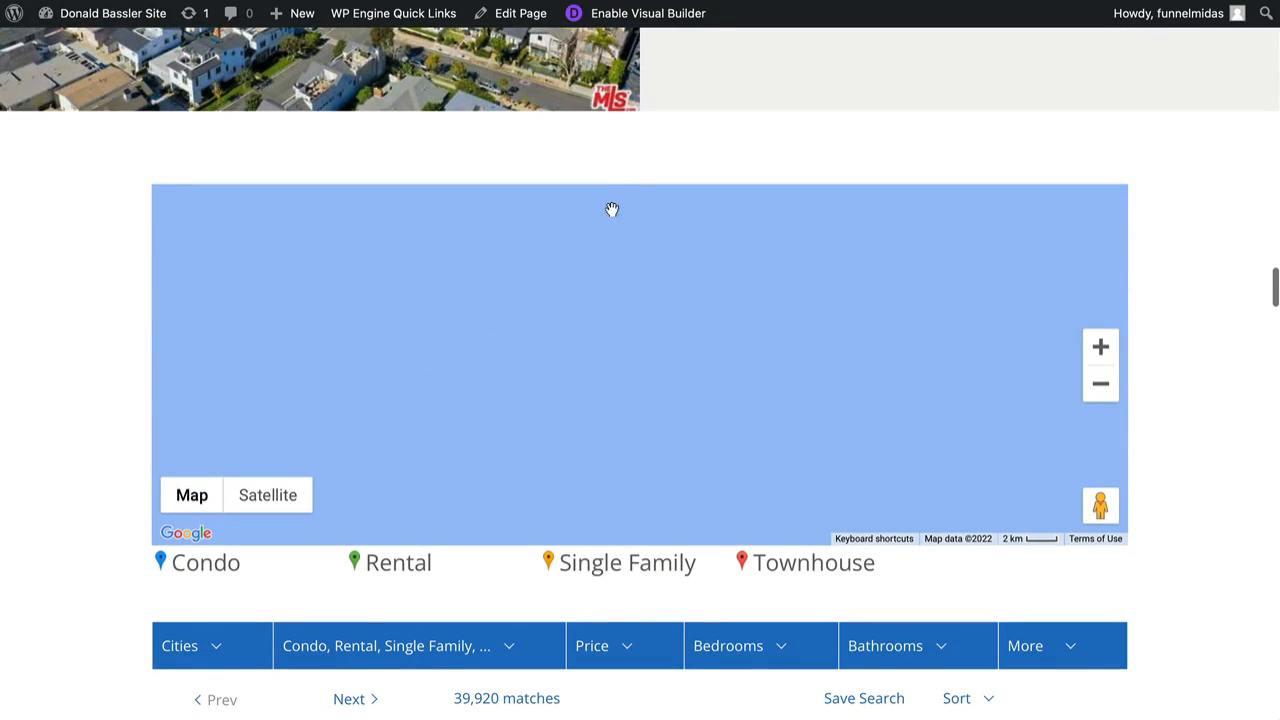
Step: Open the homepage in the Divi Visual Builder and check the [rover_idx_full_page] text module below Corona Del Mar
left_click(636, 18)
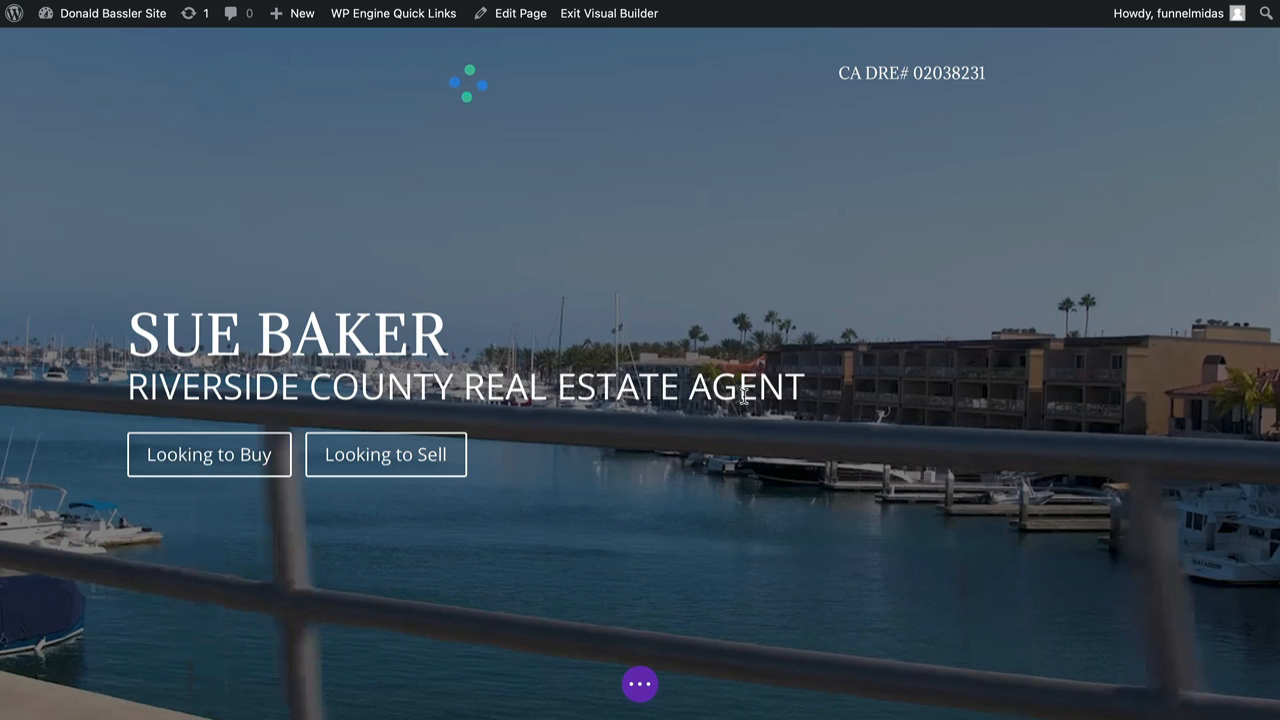
scroll(743, 403, "down", 15)
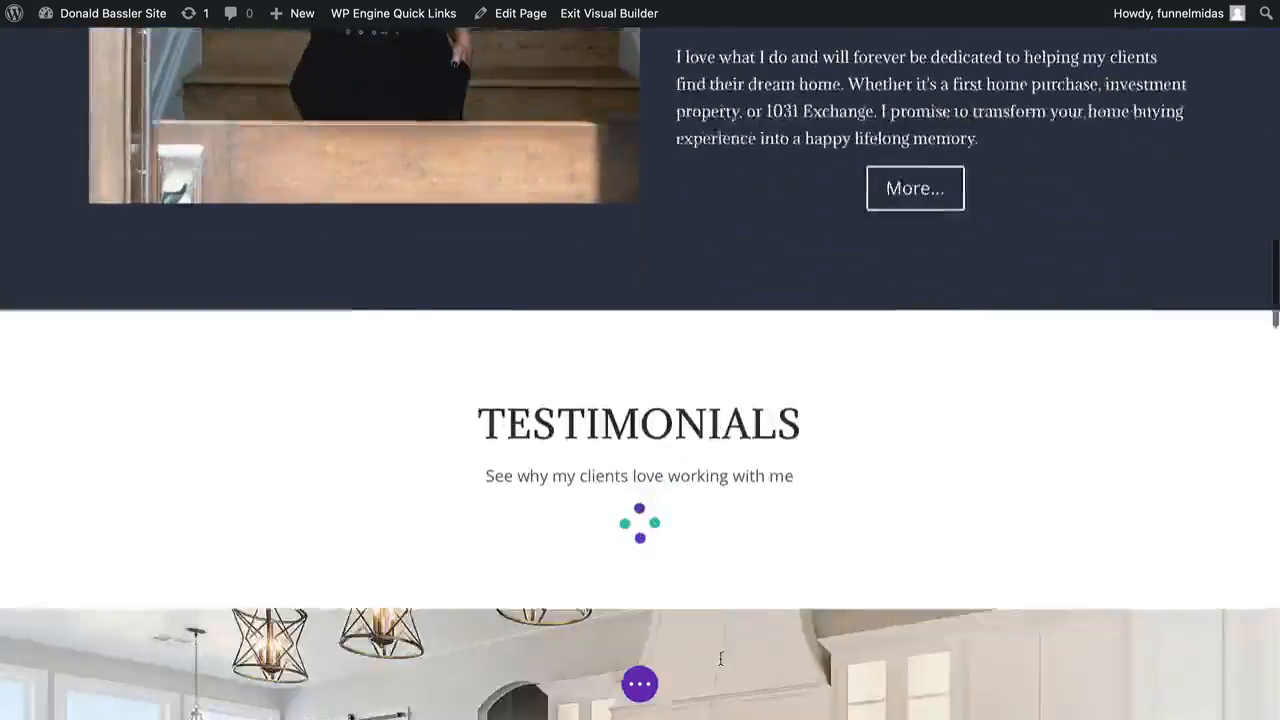
scroll(720, 657, "down", 12)
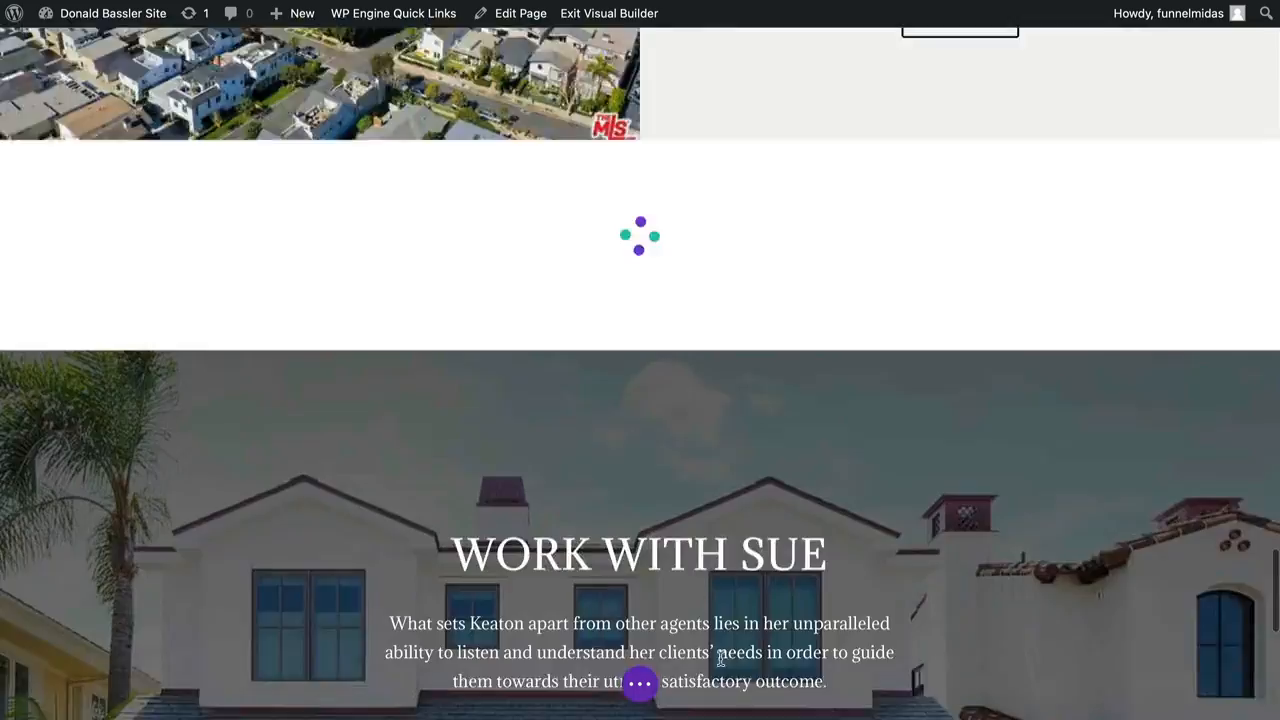
scroll(720, 657, "up", 8)
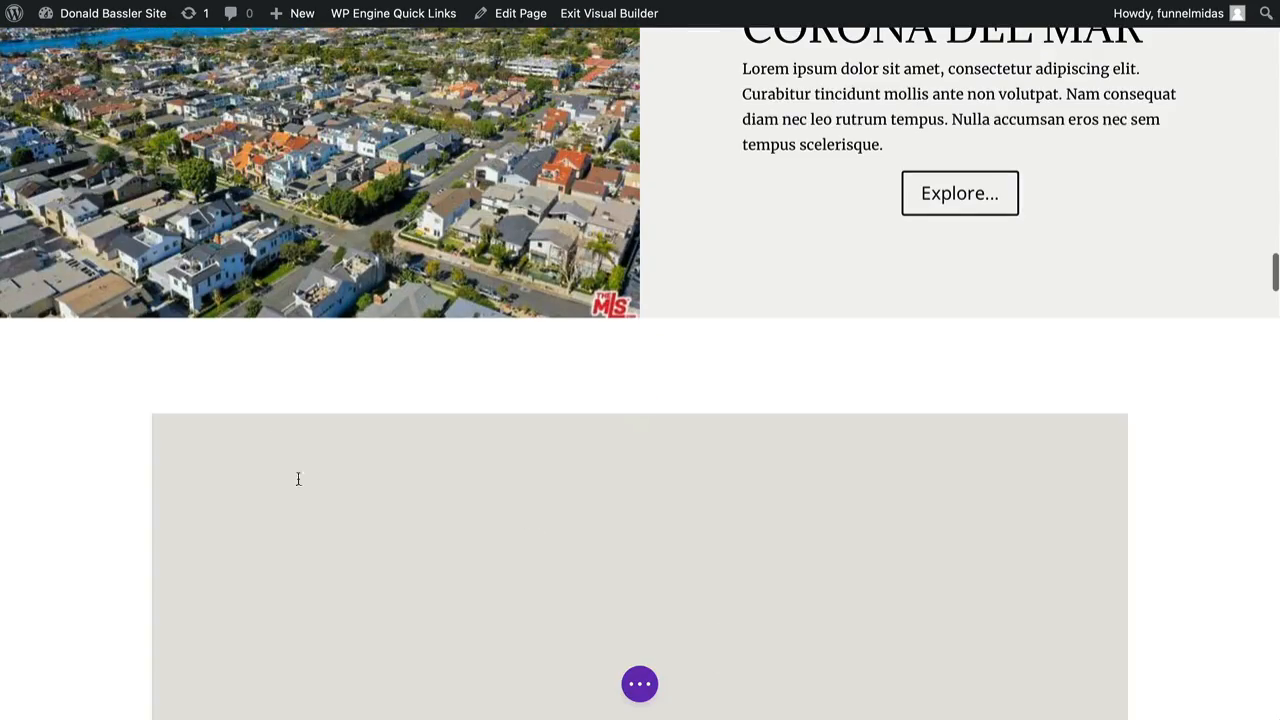
mouse_move(203, 364)
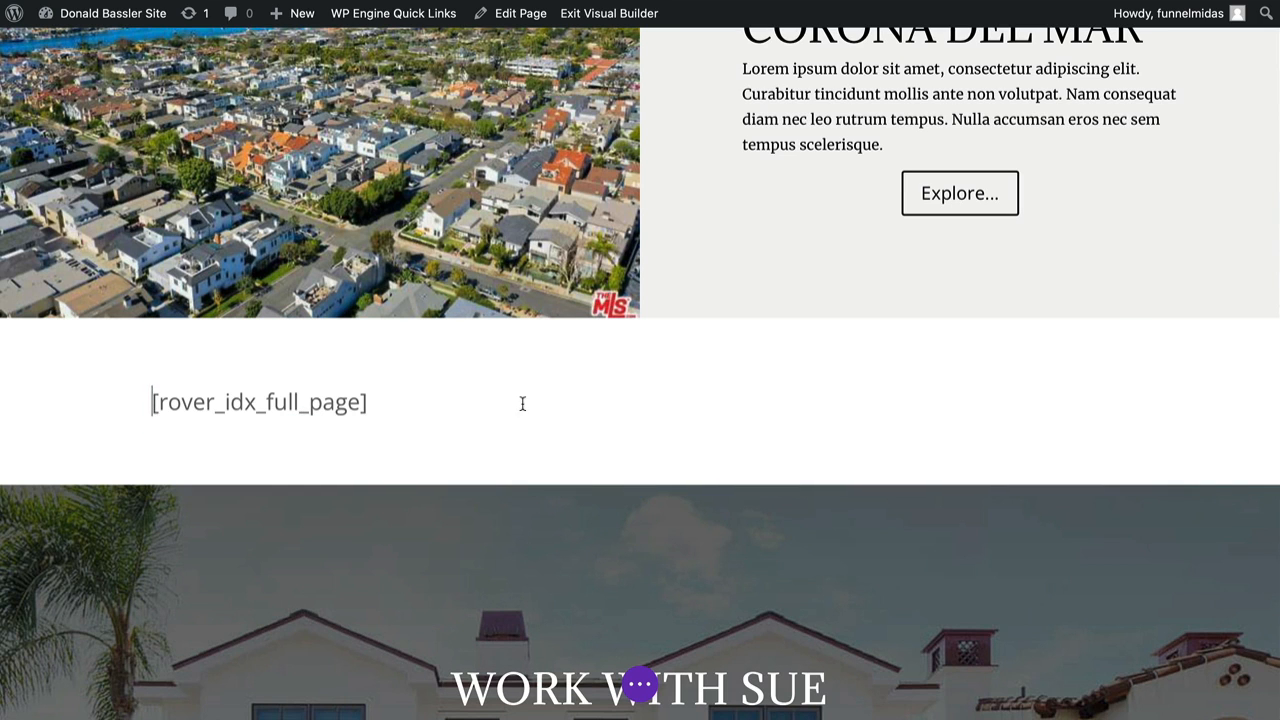
left_click(82, 376)
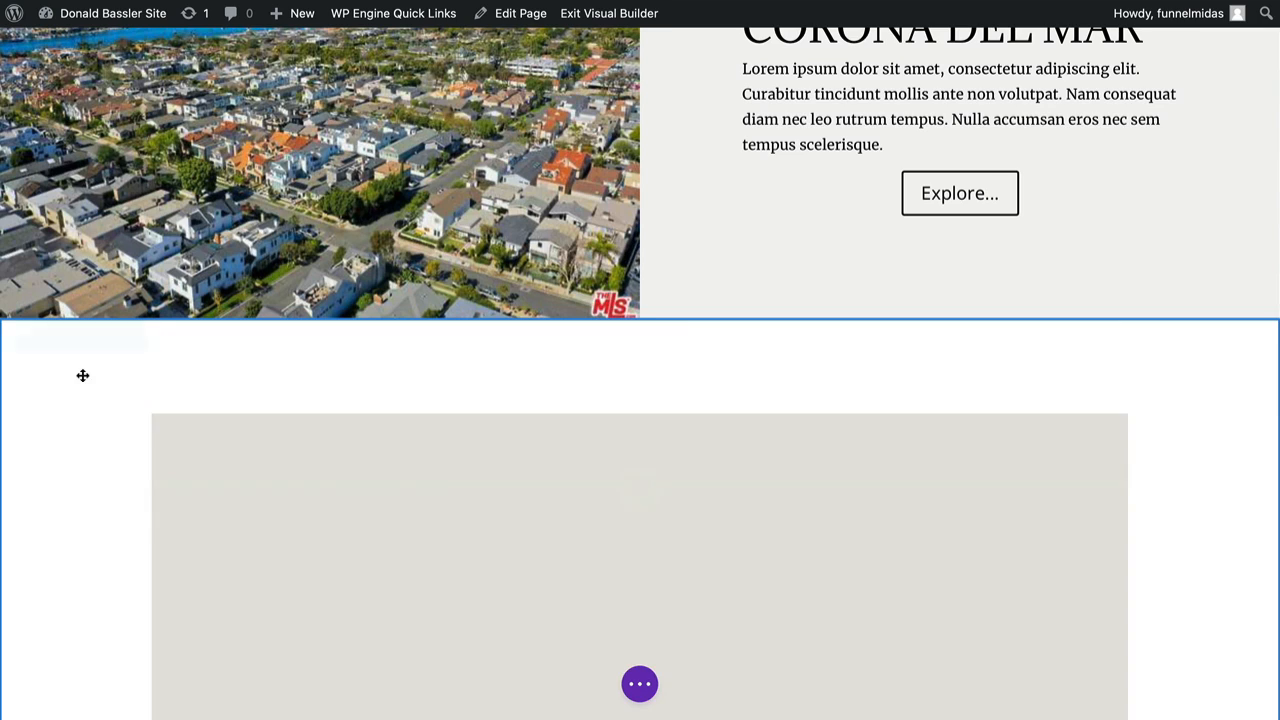
scroll(190, 380, "up", 1)
scroll(200, 360, "up", 5)
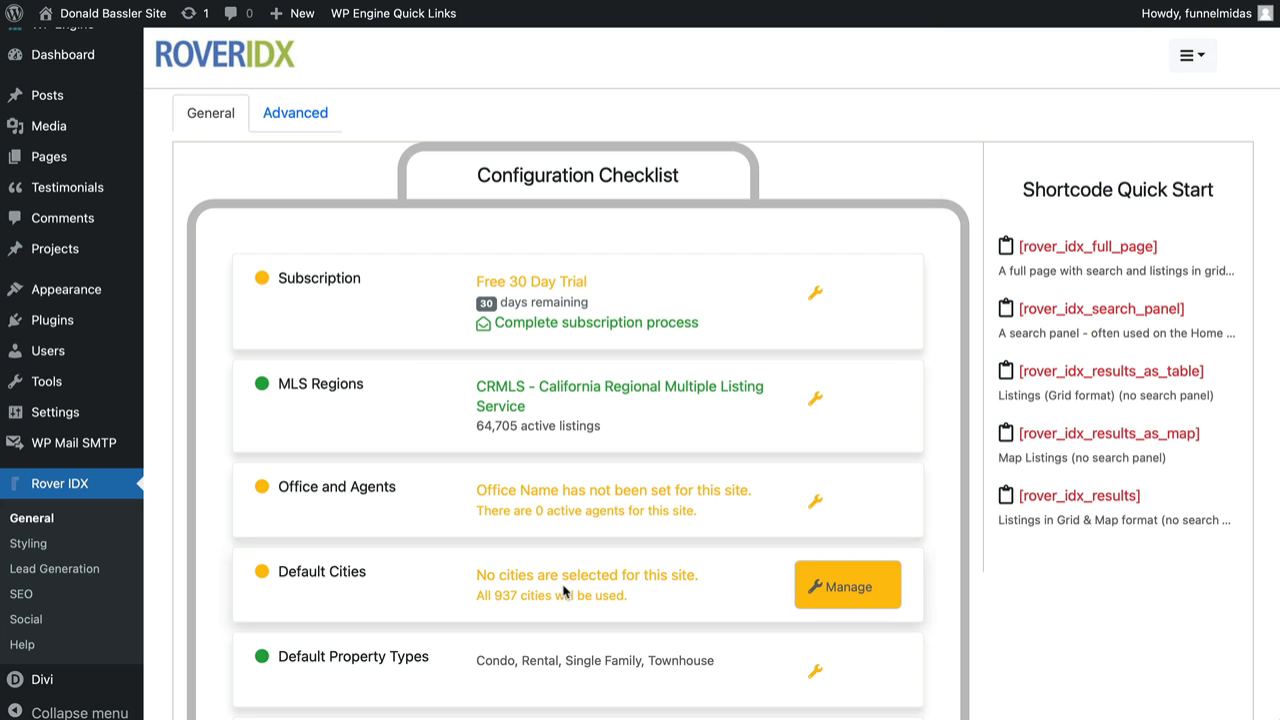
Step: Open Default Cities management and clear every city with None
left_click(834, 590)
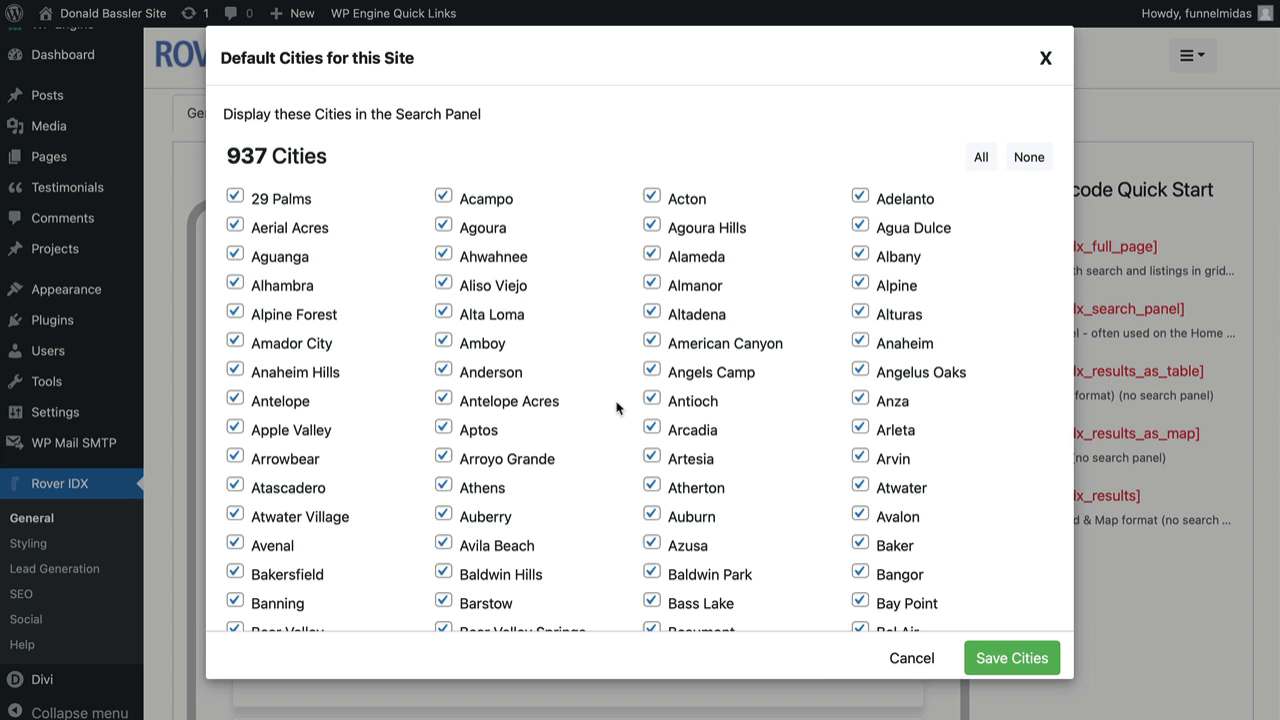
scroll(624, 397, "down", 1)
scroll(624, 397, "up", 1)
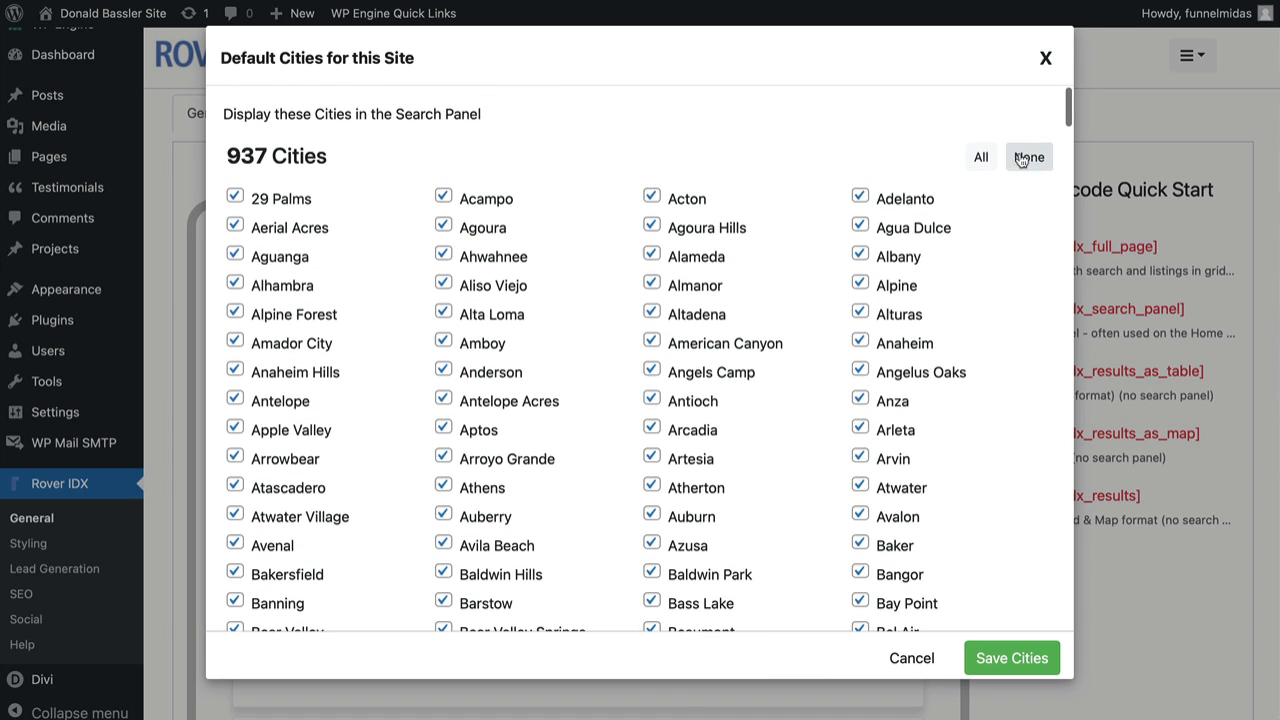
left_click(1028, 158)
scroll(651, 363, "down", 5)
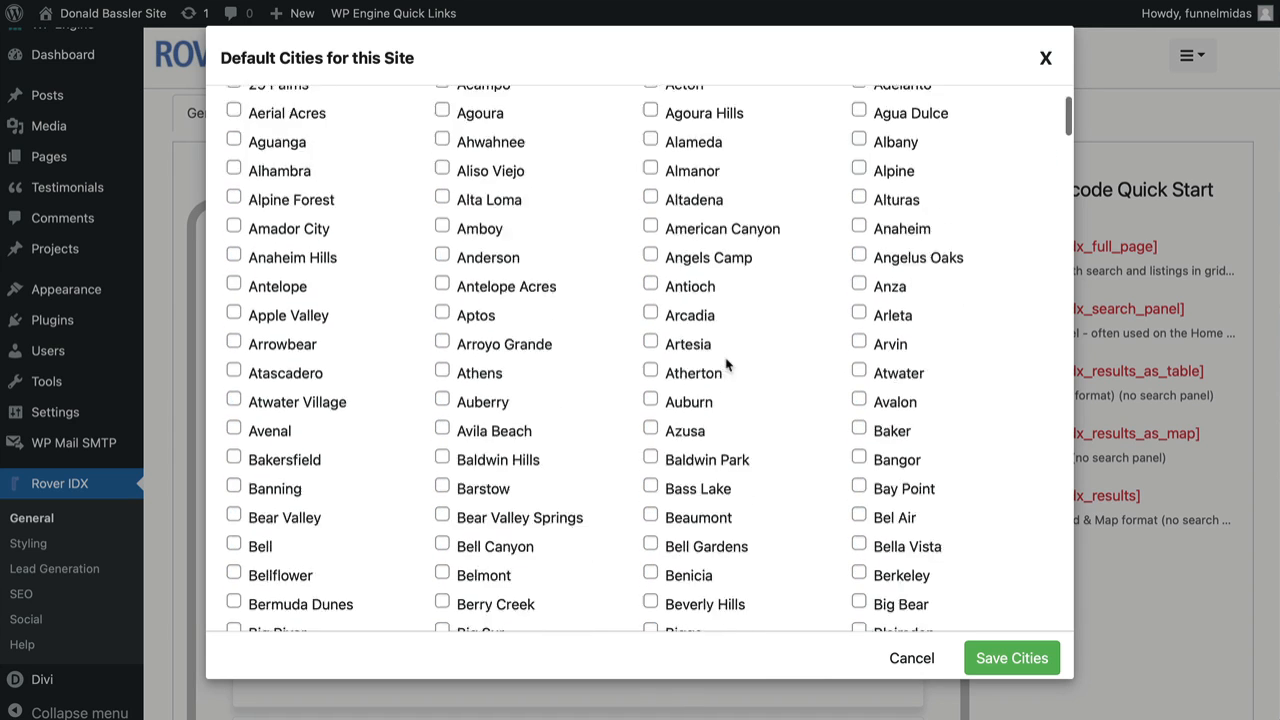
scroll(727, 365, "down", 5)
scroll(760, 335, "up", 2)
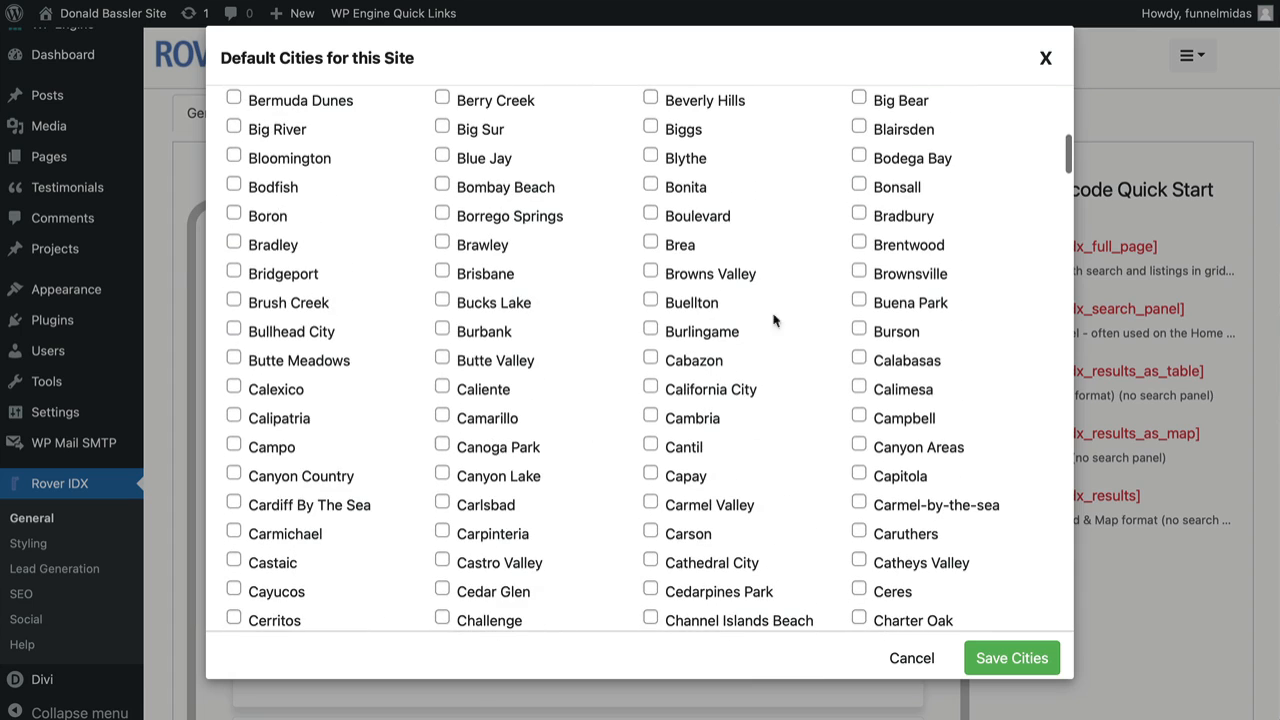
Step: Tick Brentwood, Cheviot Hills, Cabazon, Burlingame and Desert Hot Springs, save, then select the full-page shortcode
left_click(860, 244)
scroll(846, 424, "down", 2)
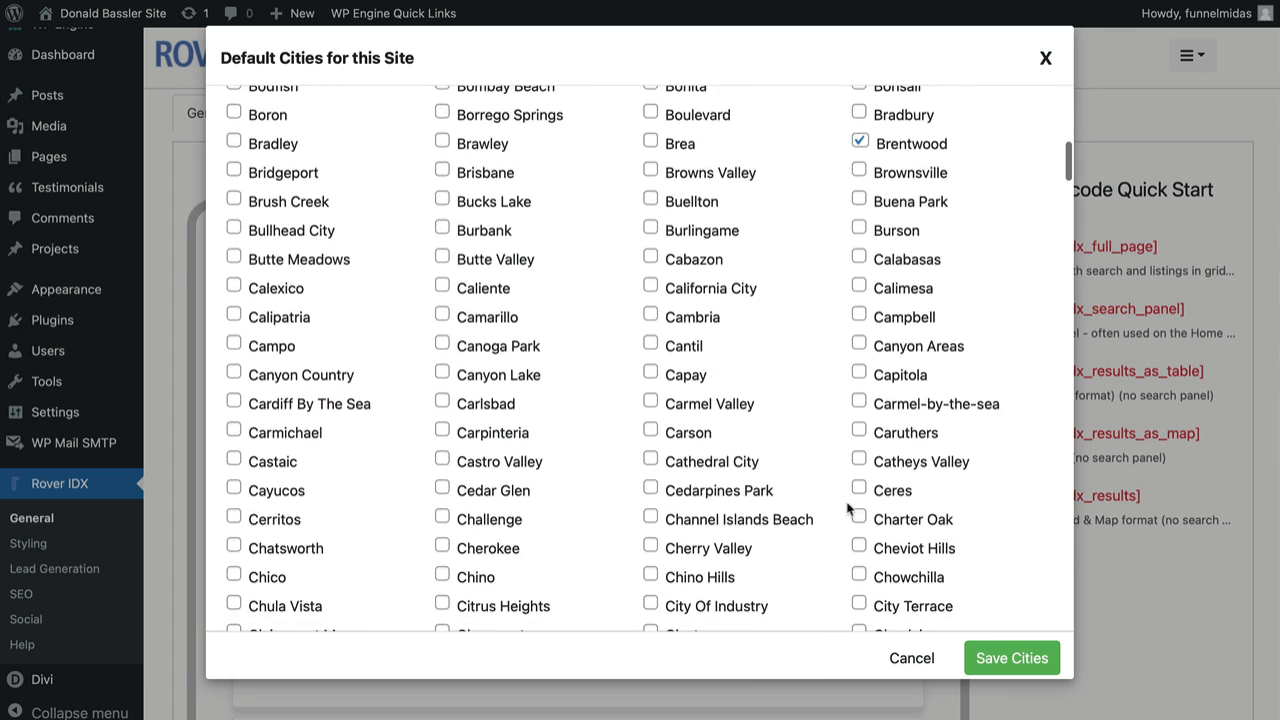
left_click(858, 547)
scroll(858, 520, "up", 1)
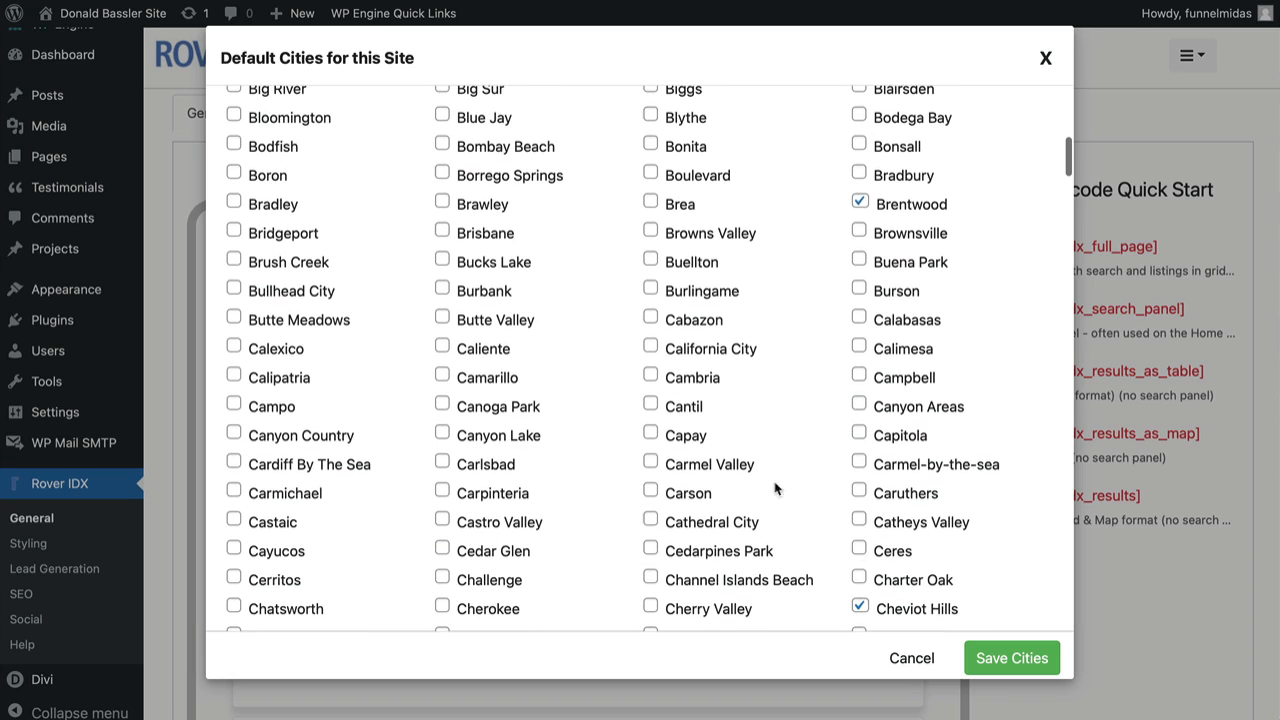
left_click(650, 320)
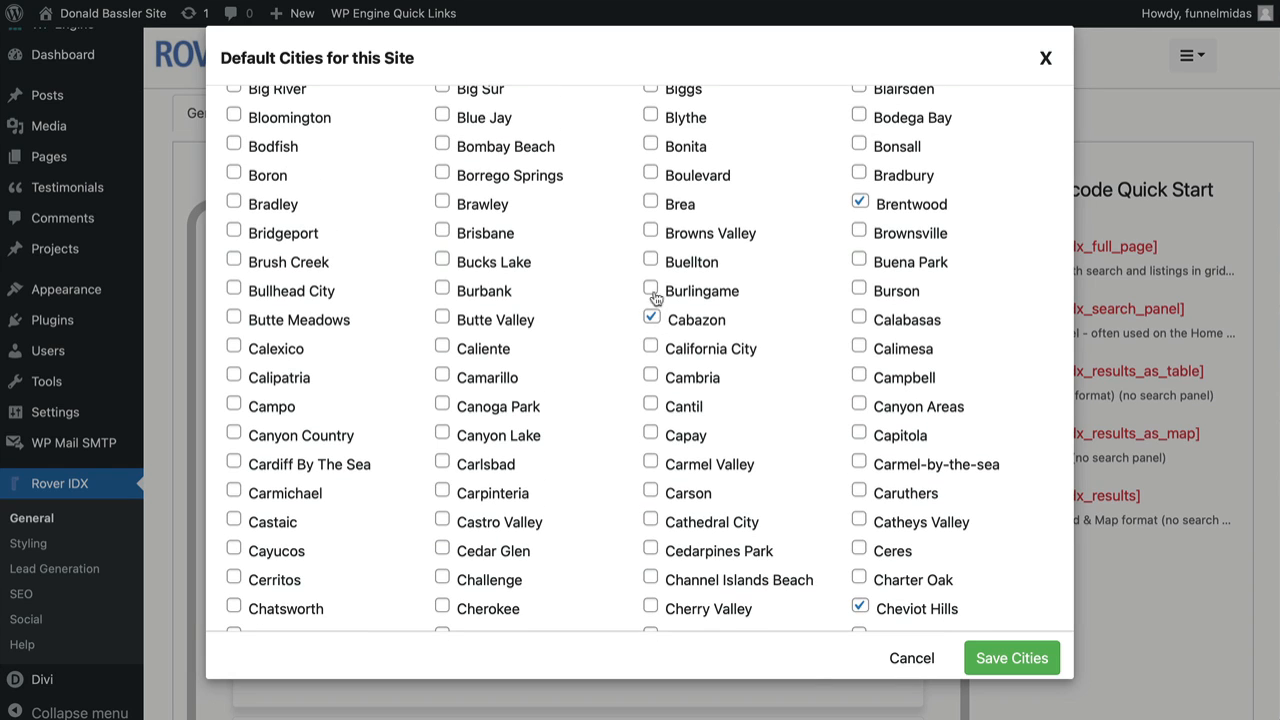
left_click(651, 290)
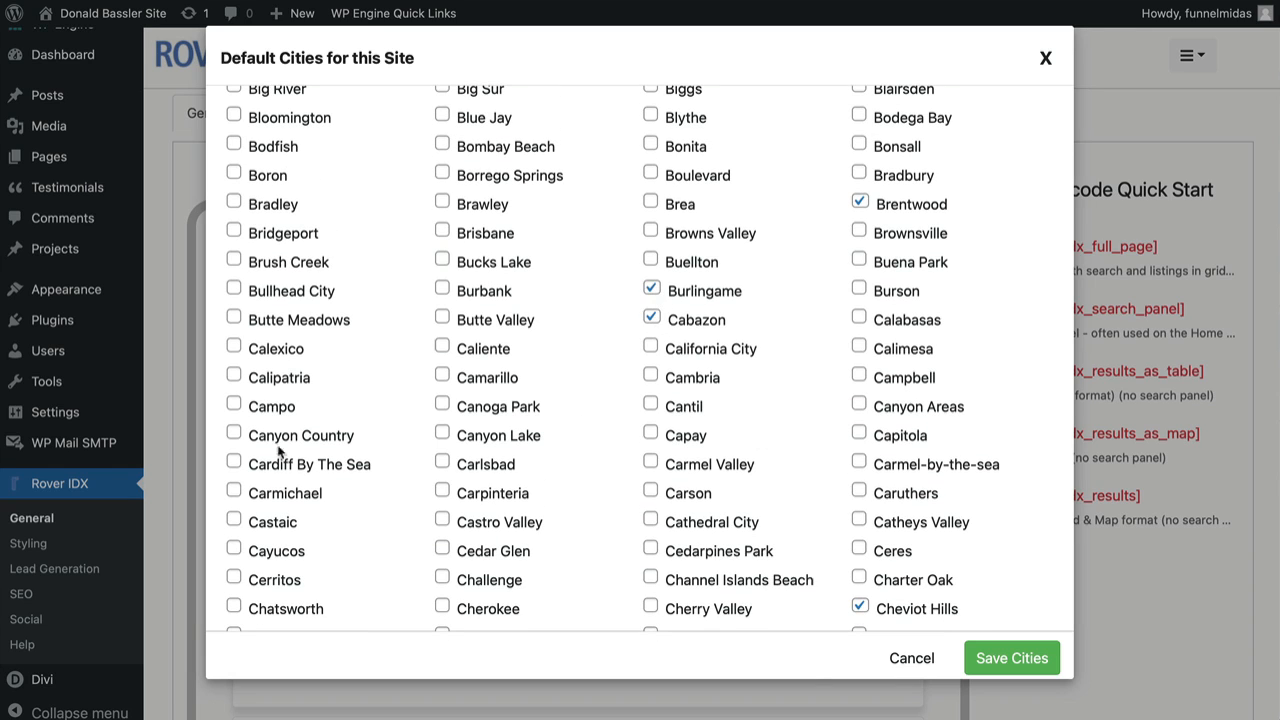
scroll(295, 447, "down", 6)
left_click(442, 458)
left_click(996, 662)
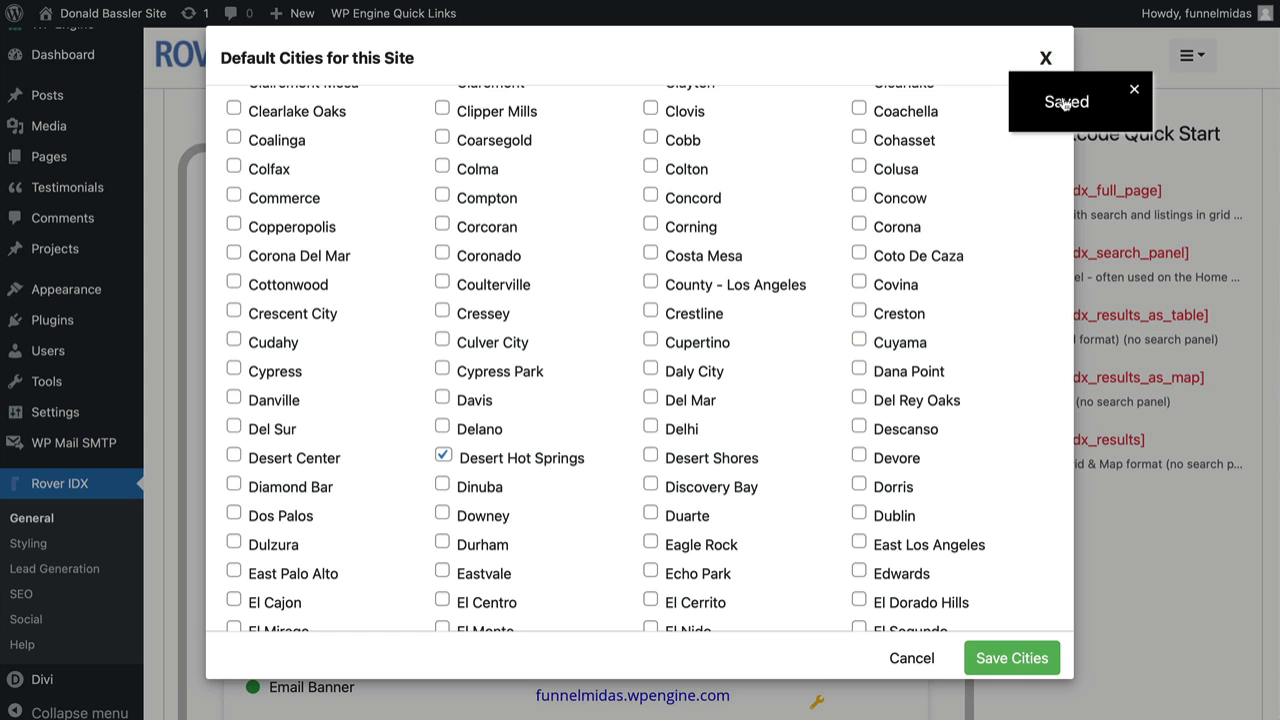
left_click(1046, 59)
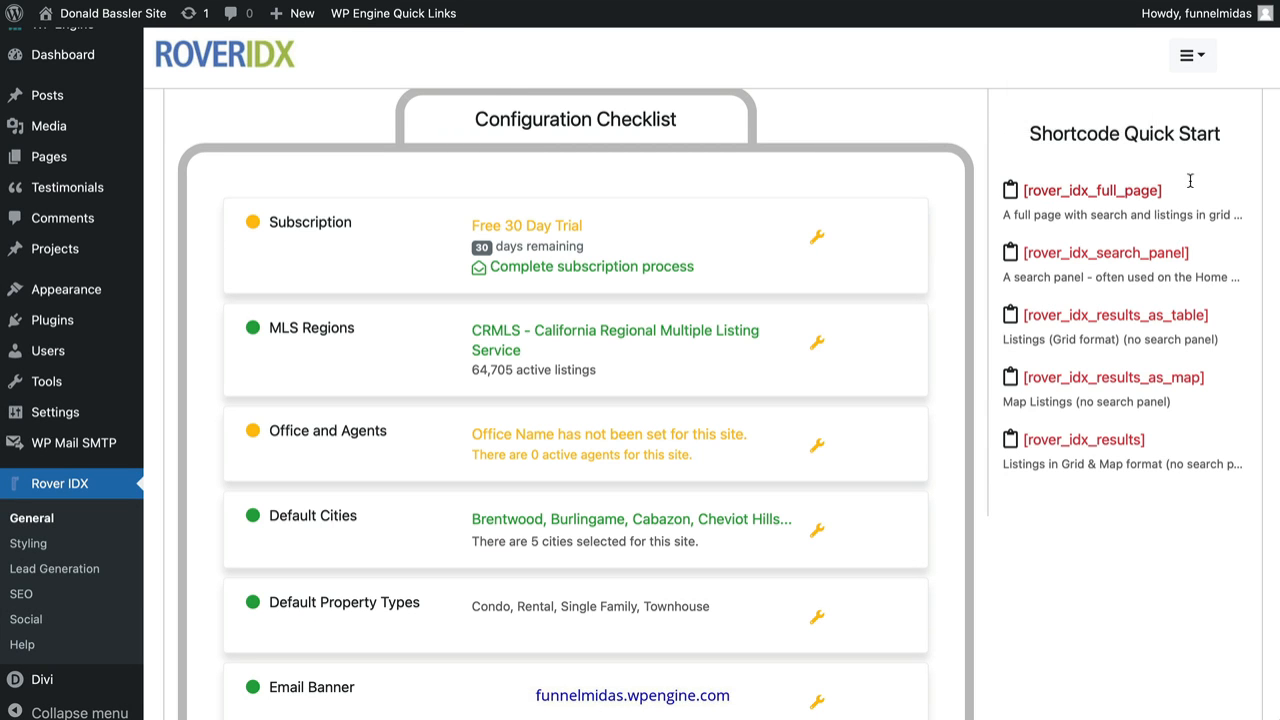
left_click_drag(1169, 192, 1077, 175)
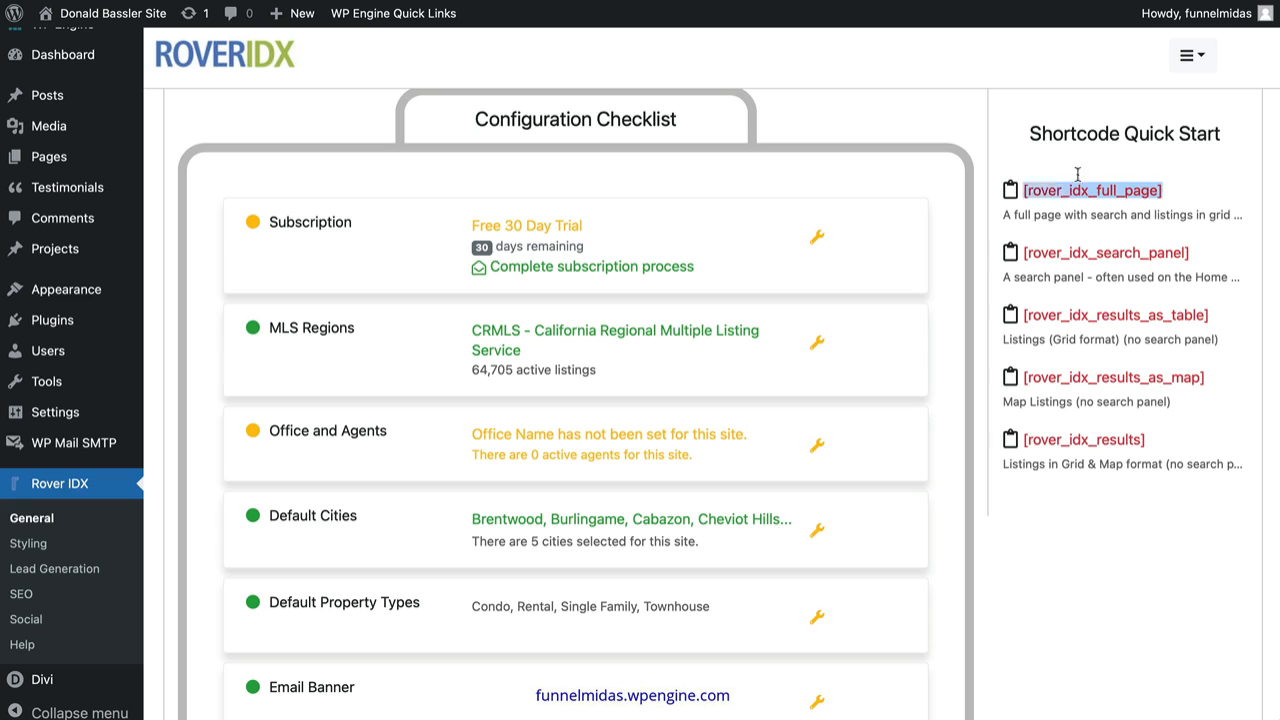
Step: Copy the [rover_idx_full_page] shortcode and open the live homepage, scrolling down to the map
left_click(1022, 189)
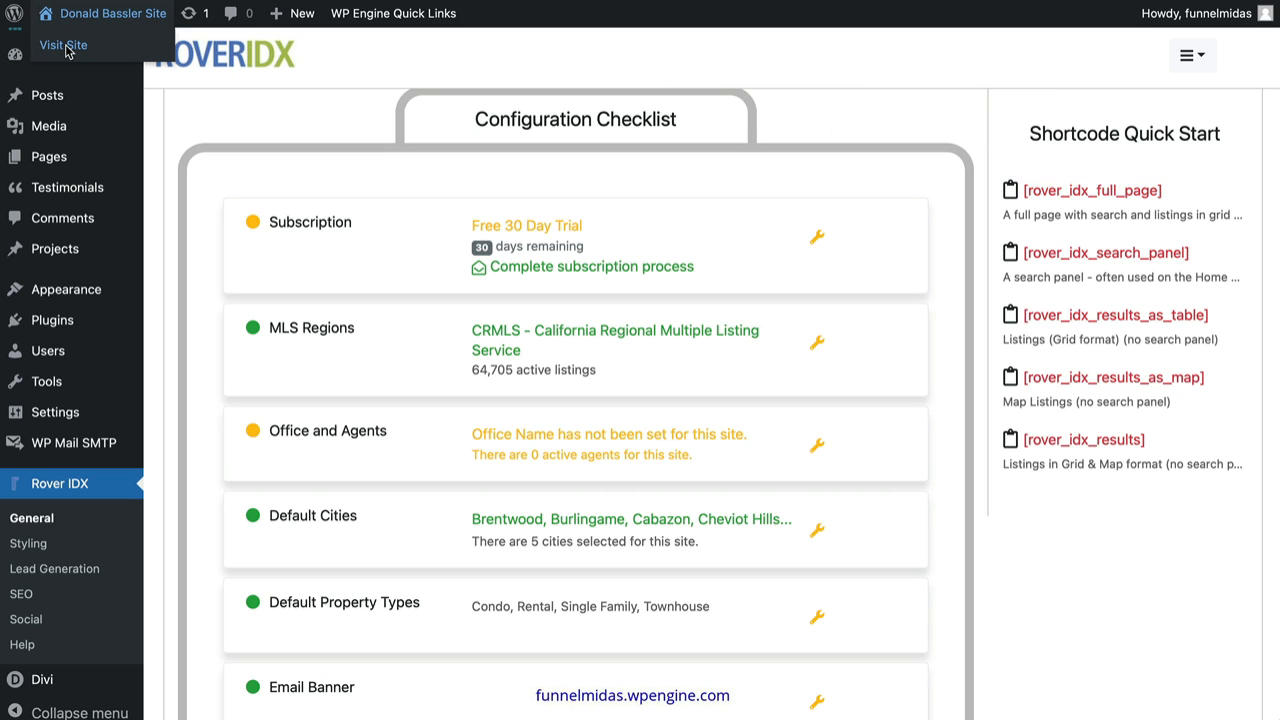
left_click(64, 46)
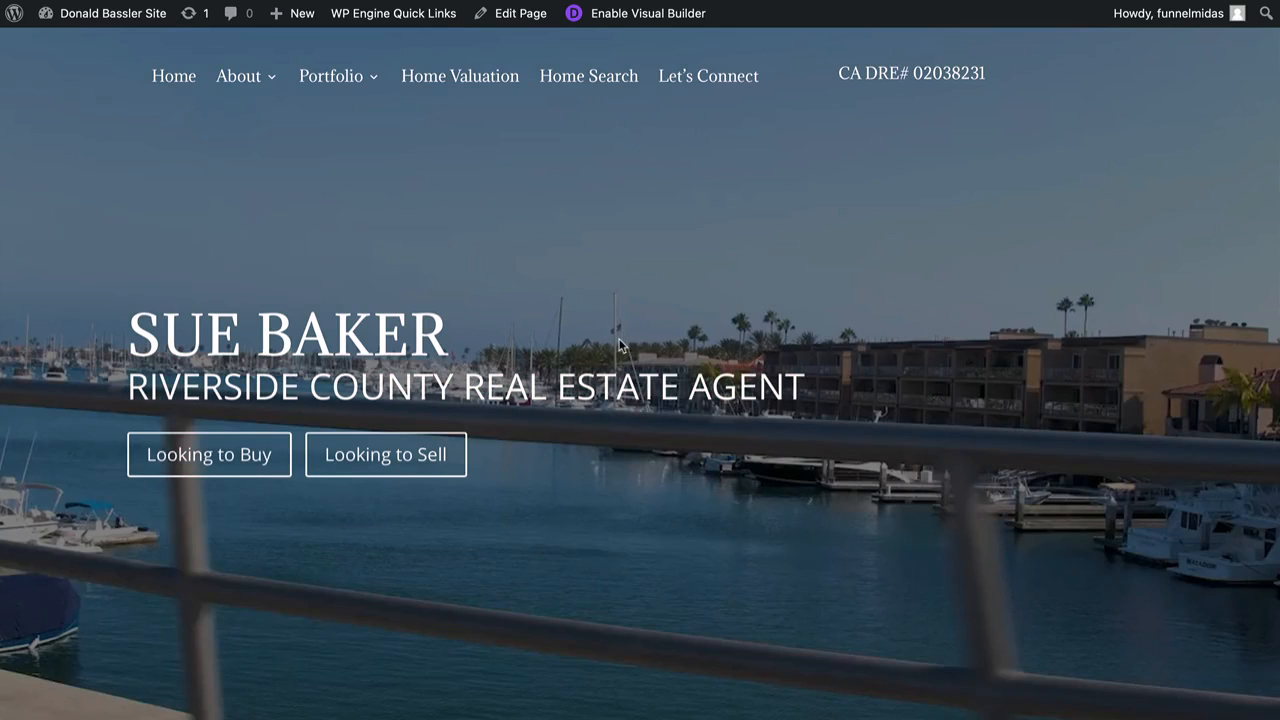
scroll(619, 340, "down", 15)
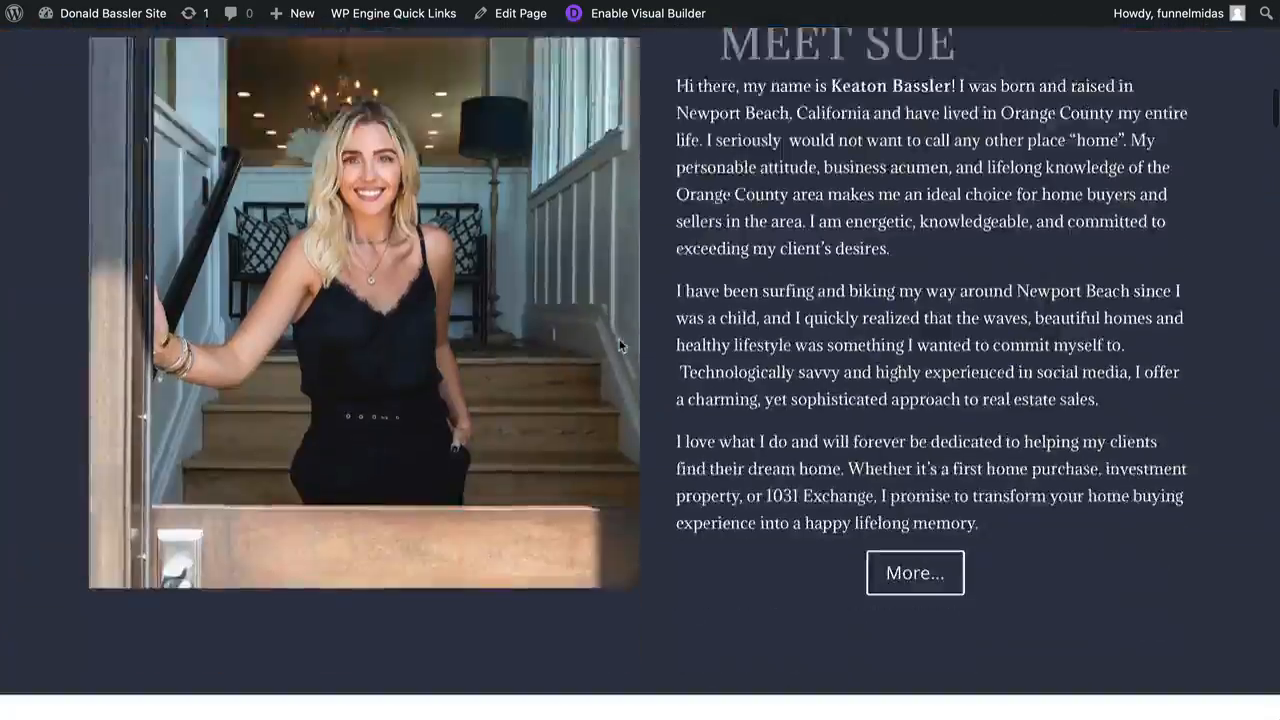
scroll(619, 345, "down", 15)
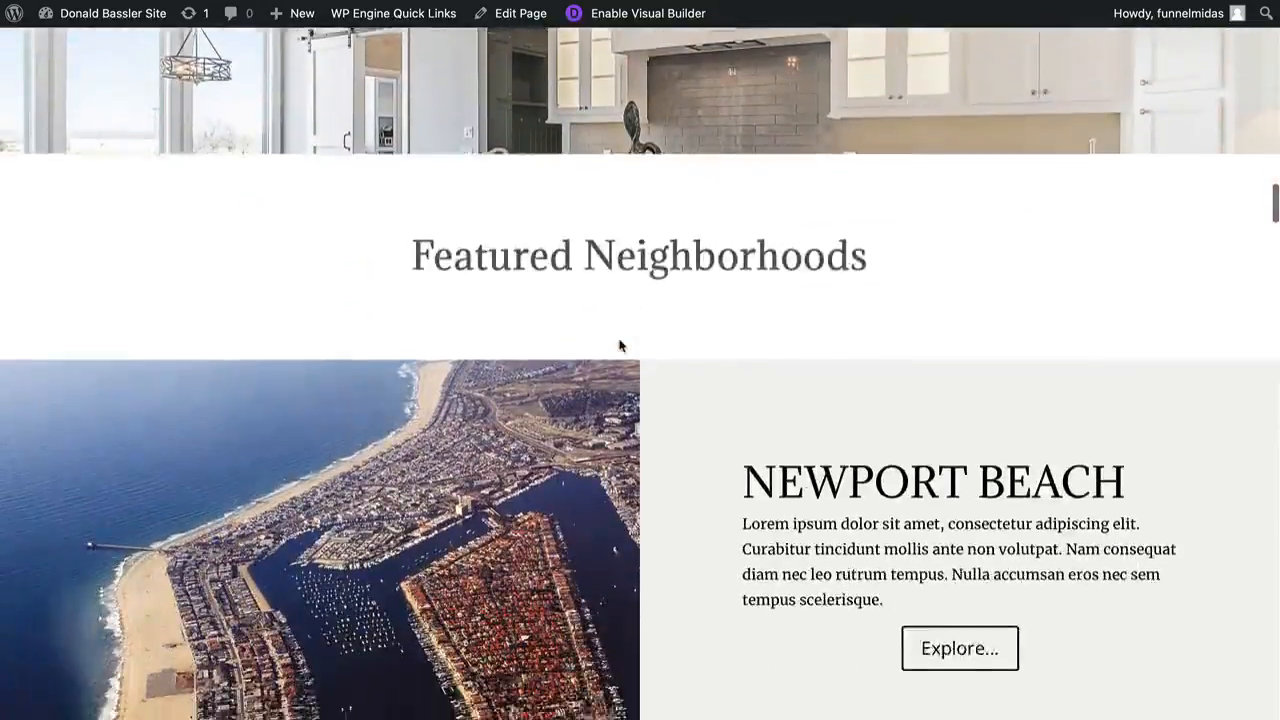
scroll(619, 345, "down", 15)
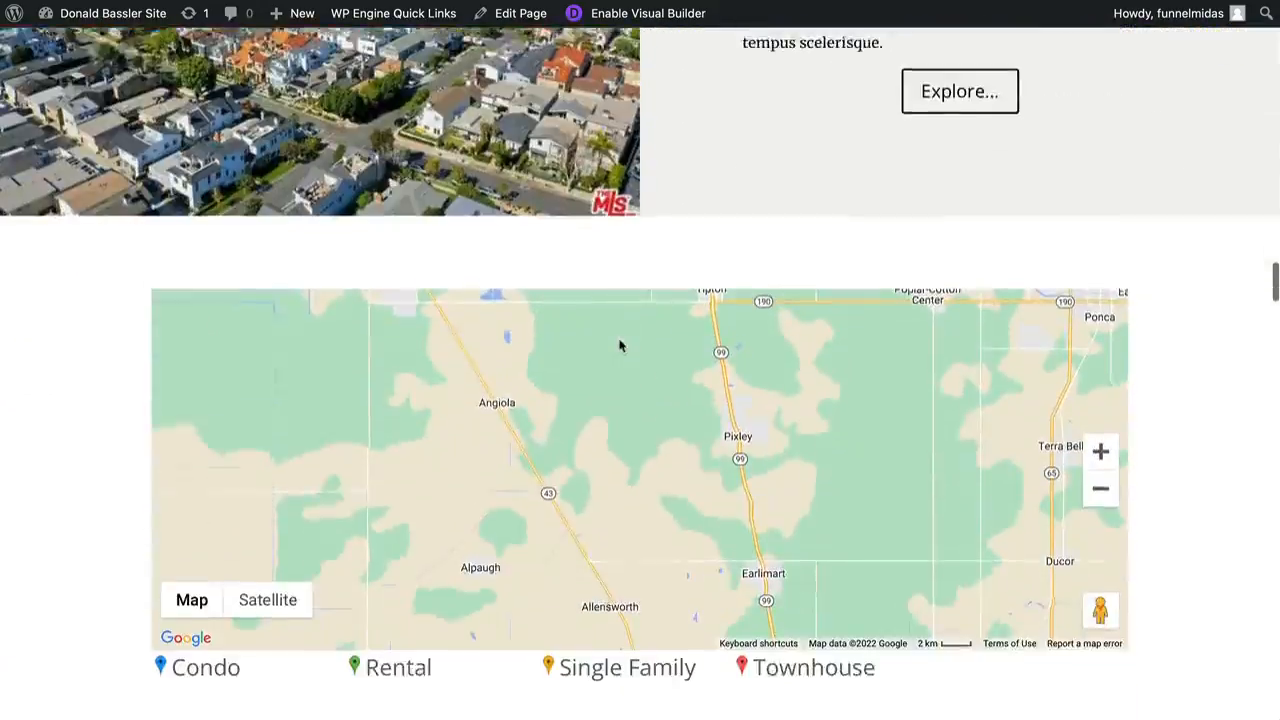
scroll(566, 517, "down", 3)
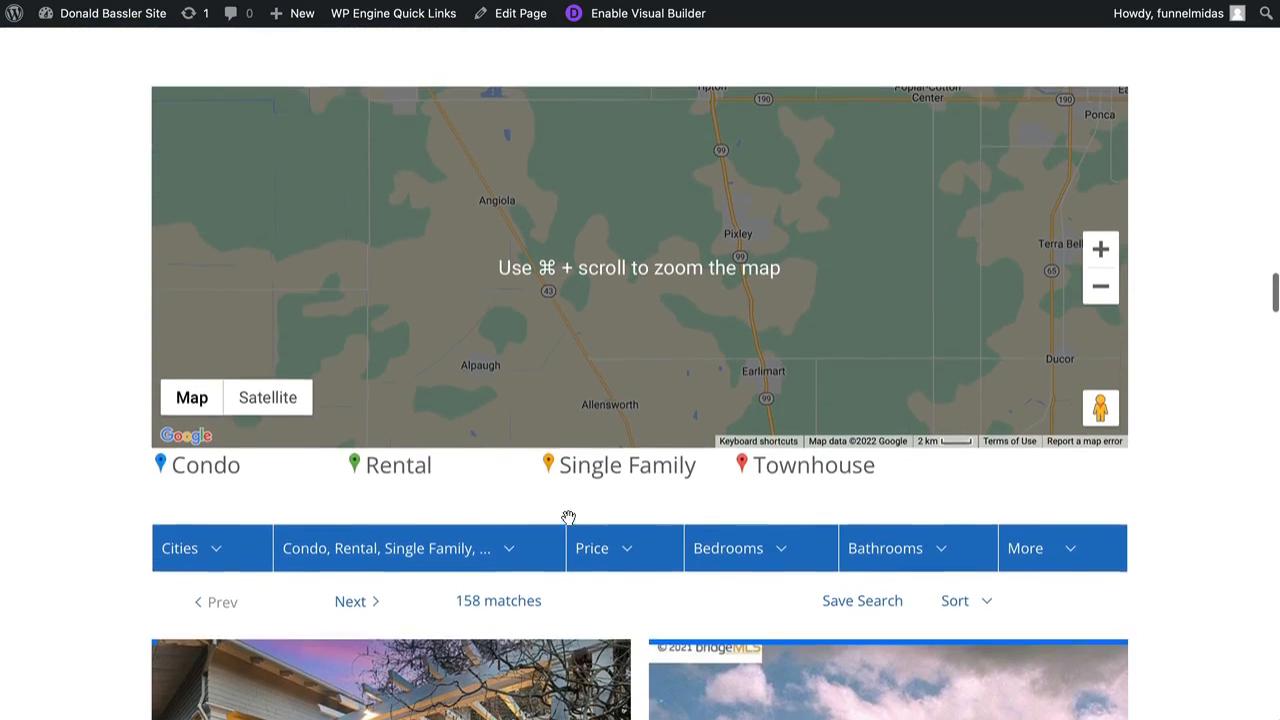
scroll(570, 525, "down", 8)
Step: Review the map's 158 matching listings, then open the roveridx.com website
scroll(570, 522, "up", 7)
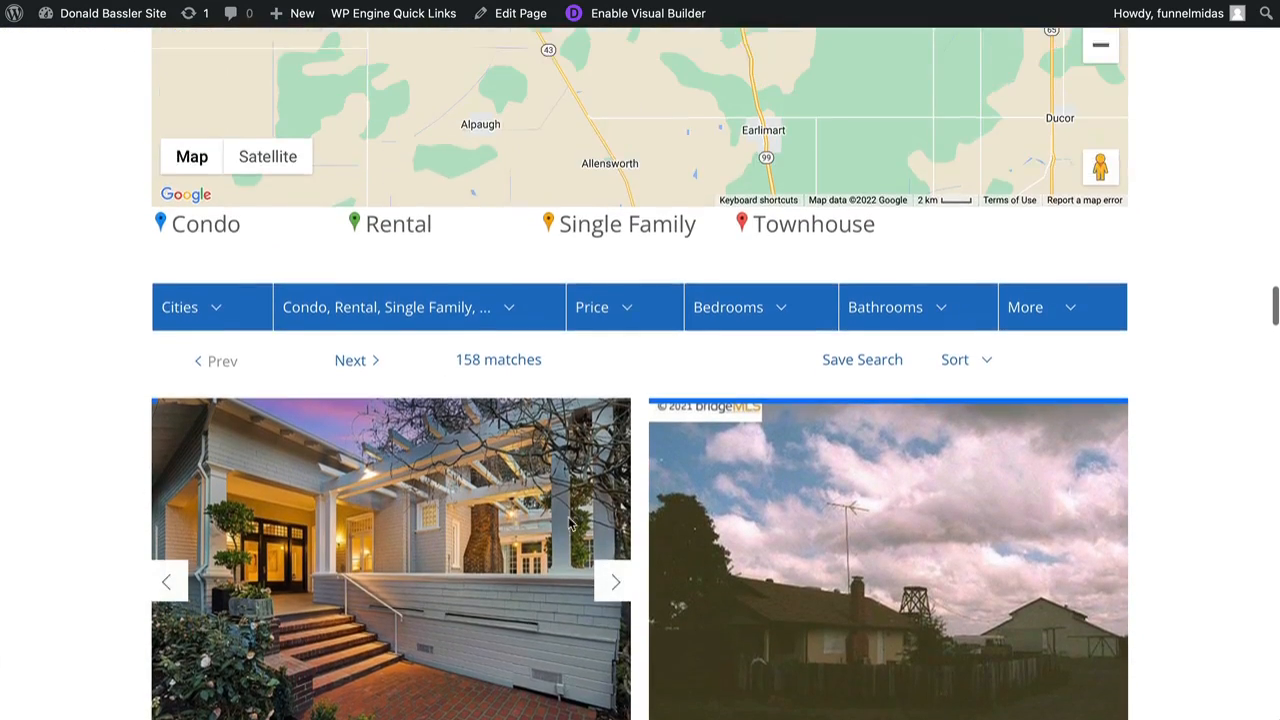
scroll(570, 525, "up", 3)
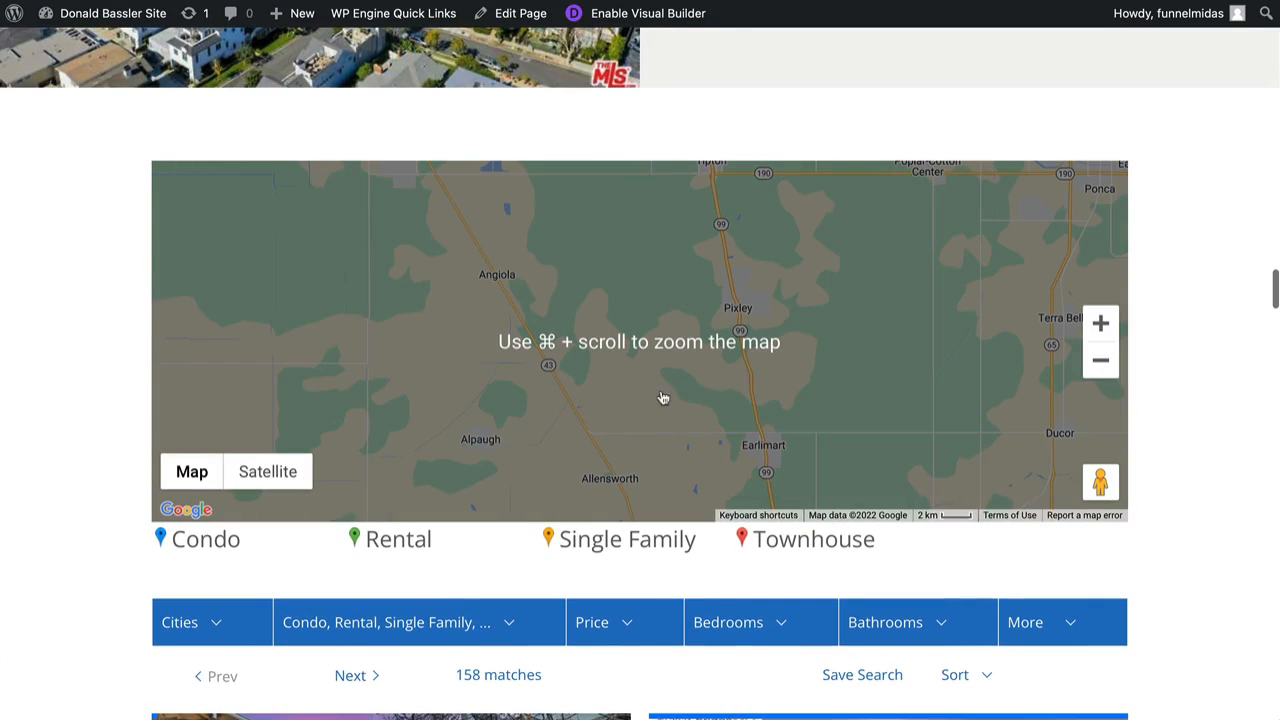
scroll(691, 394, "down", 2)
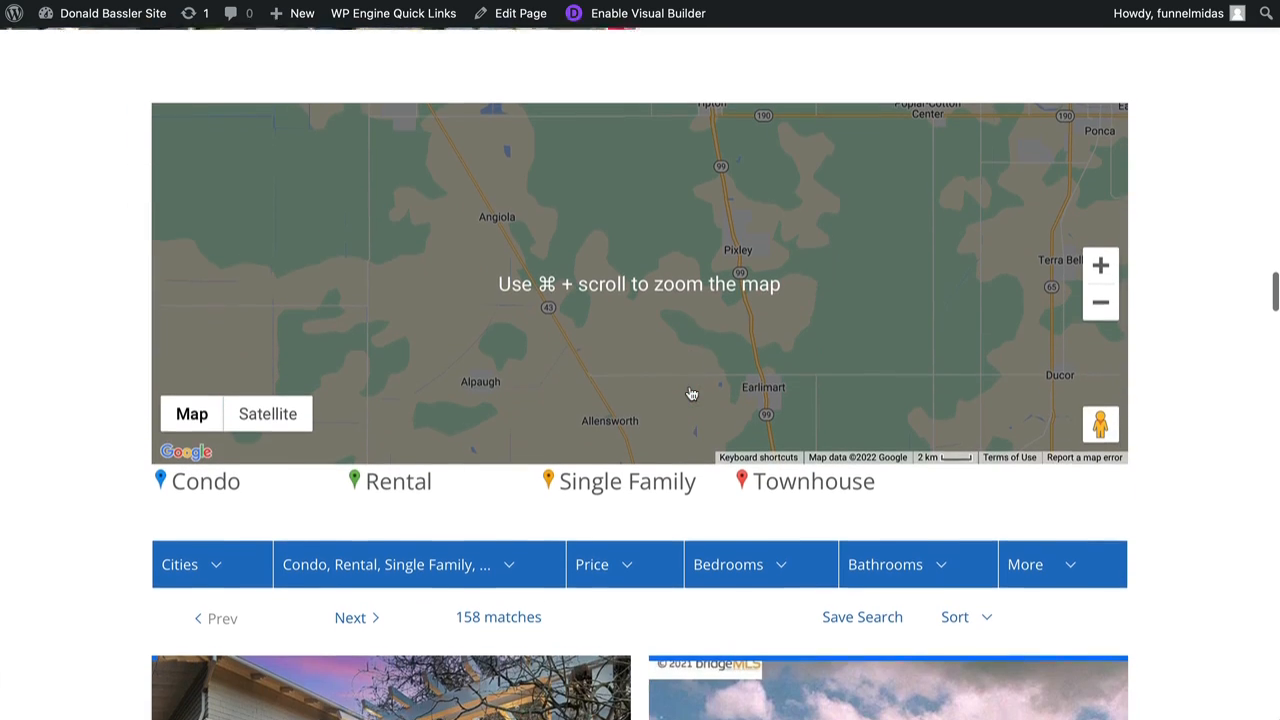
scroll(691, 394, "down", 15)
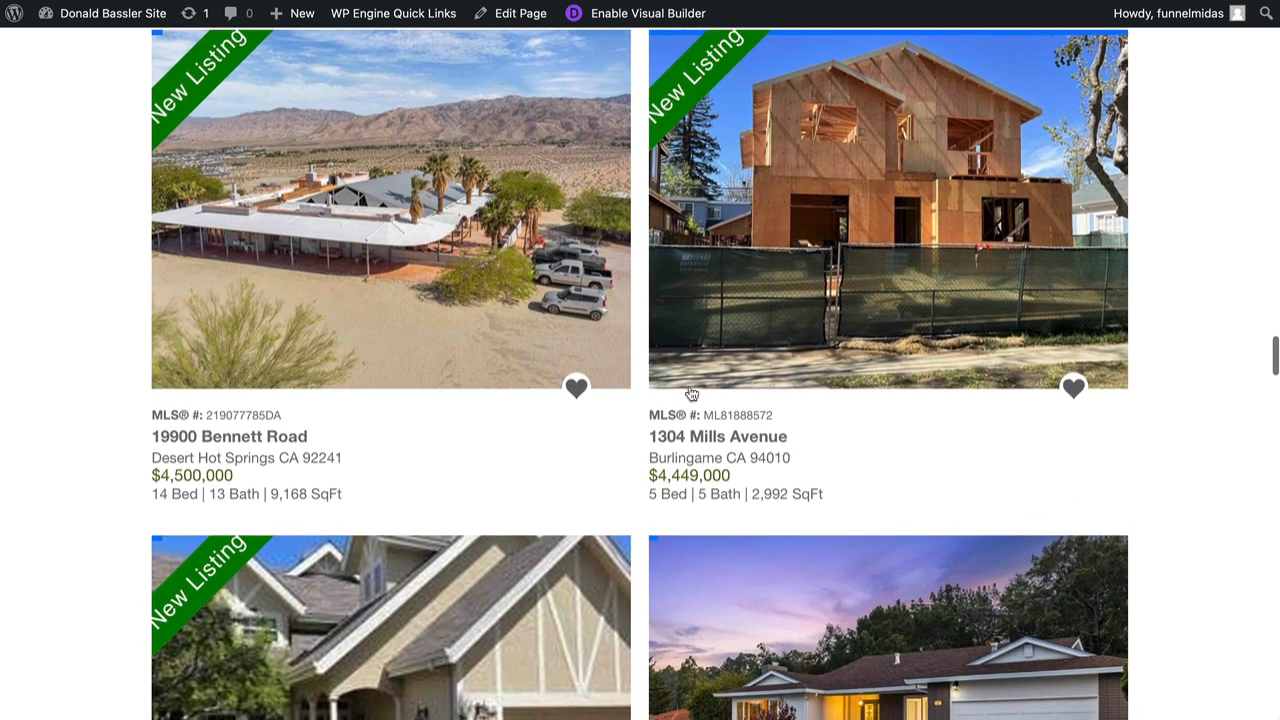
scroll(690, 393, "up", 18)
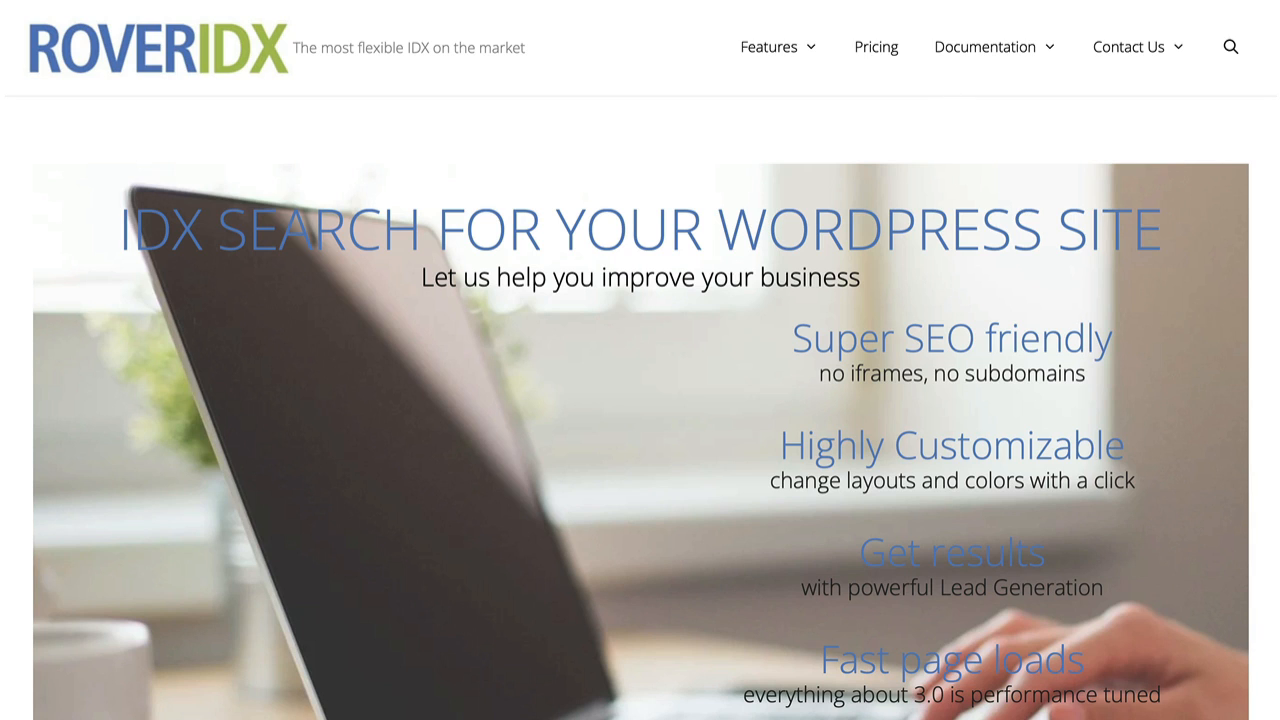
left_click(950, 0)
left_click(985, 0)
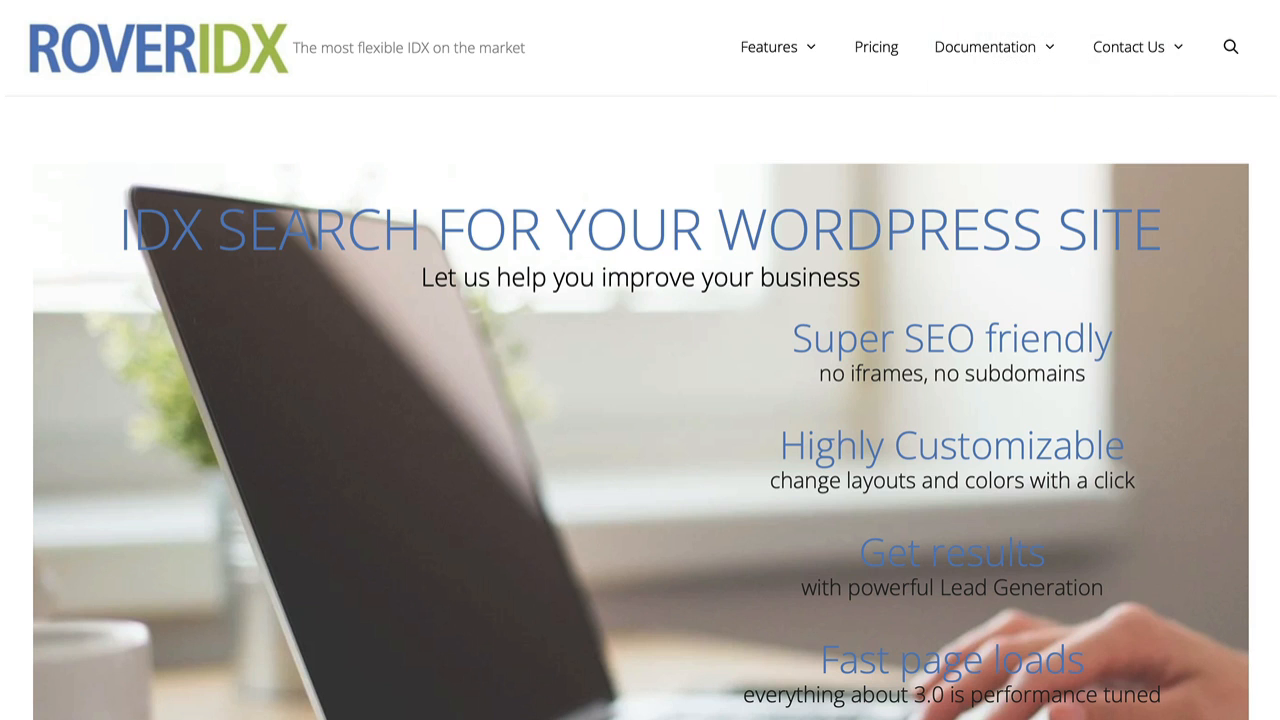